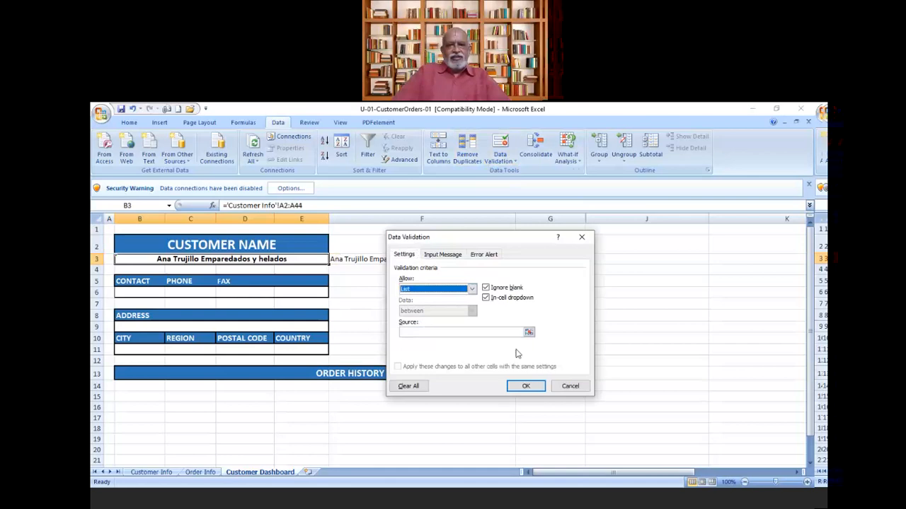
- Set the customer name cell's list validation source to ='Customer Info'!a2:a44 and check its drop-down choices
click(464, 334)
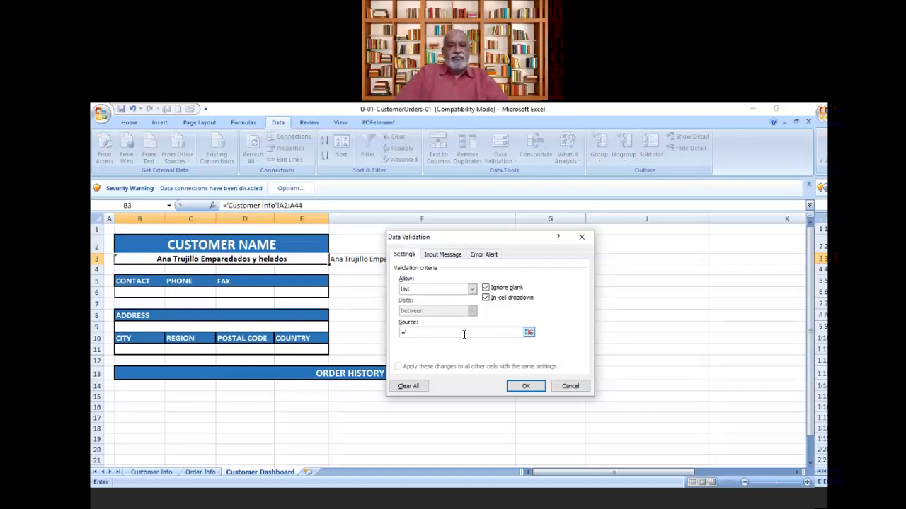
text(Cus)
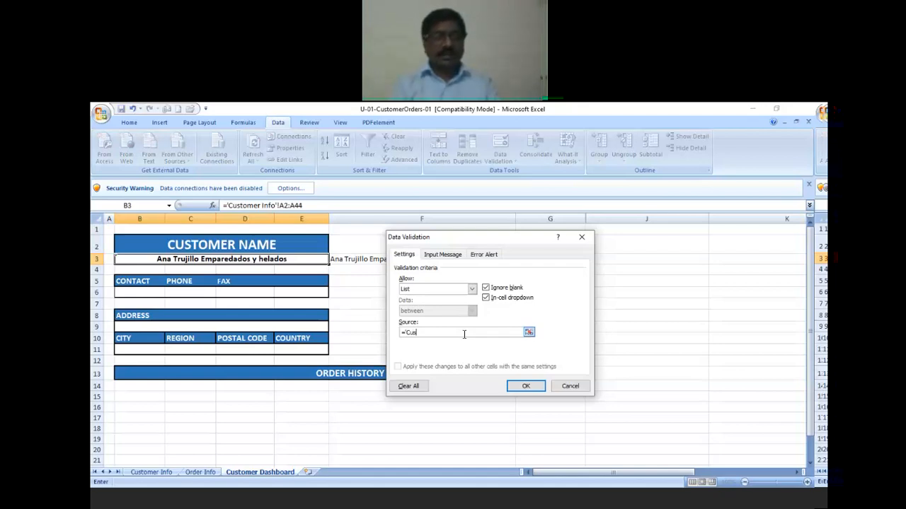
text(tomer )
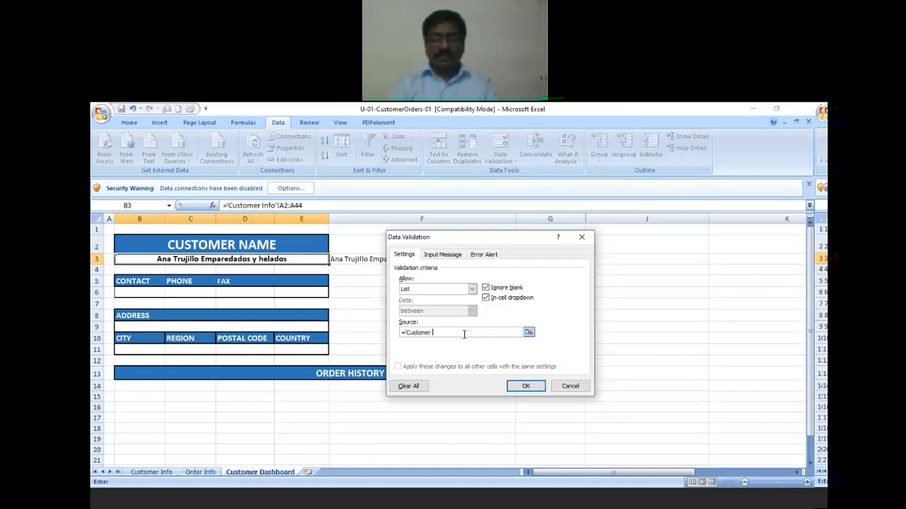
text(Info'!a2)
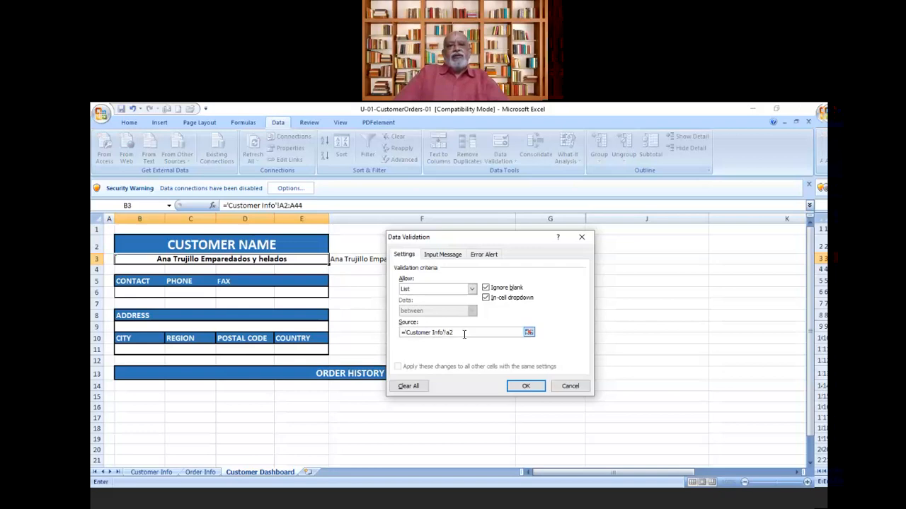
text(:)
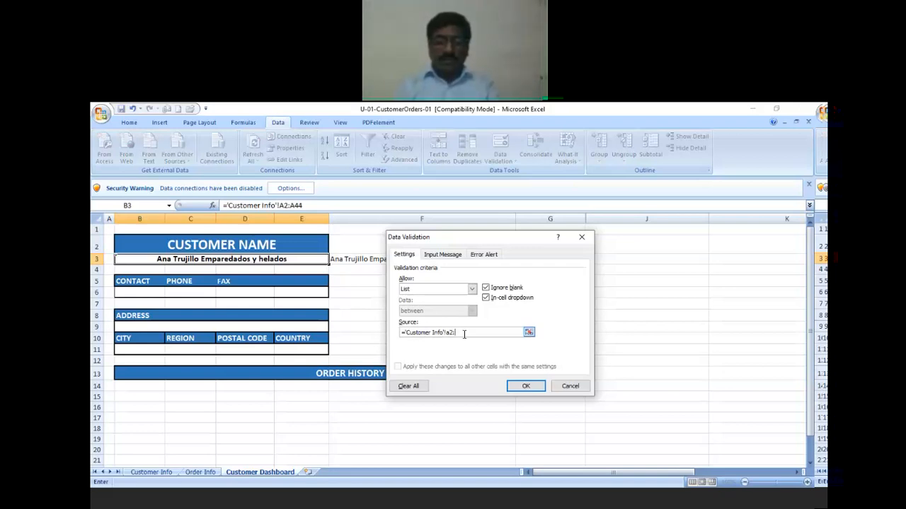
text(a44)
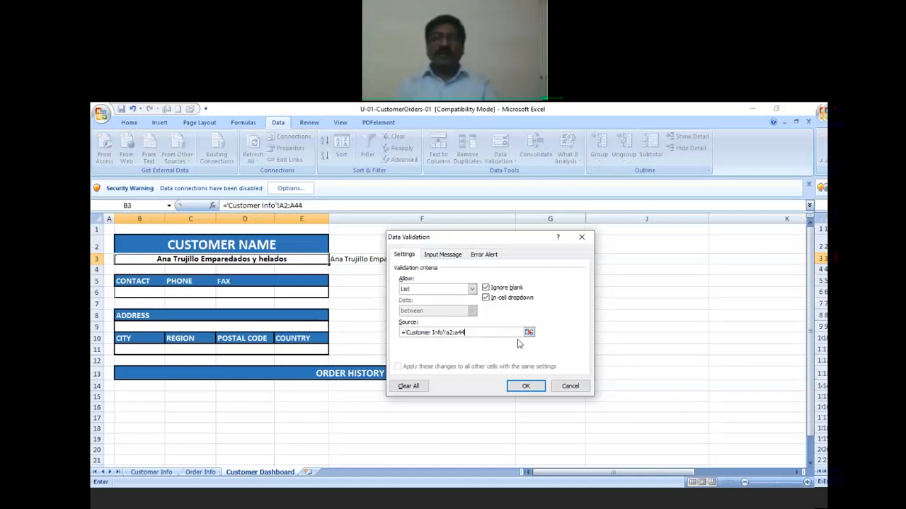
click(522, 385)
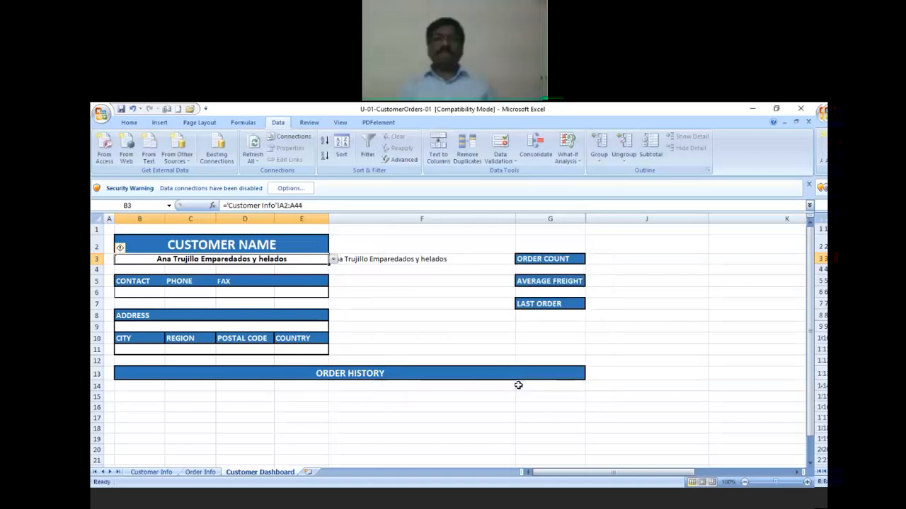
click(333, 259)
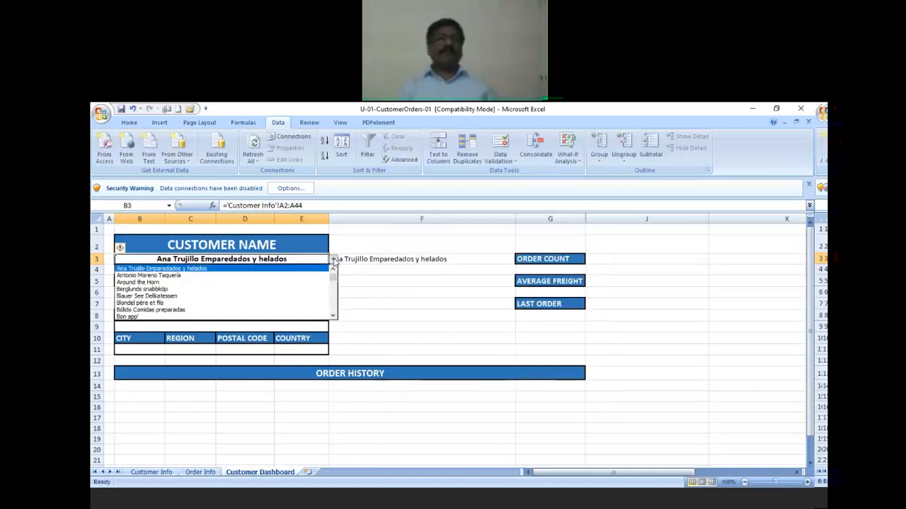
click(333, 260)
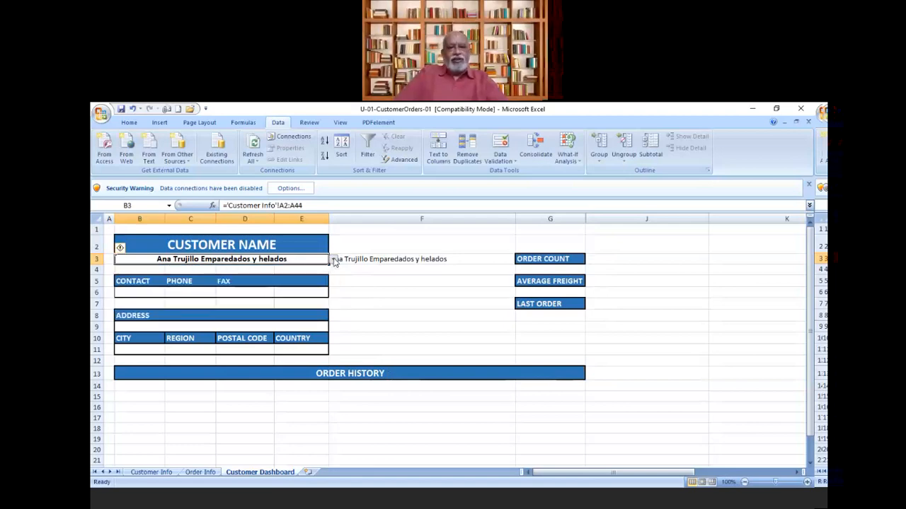
- Clear the leftover formula from cell F3 and reselect the customer name cell B3
click(381, 264)
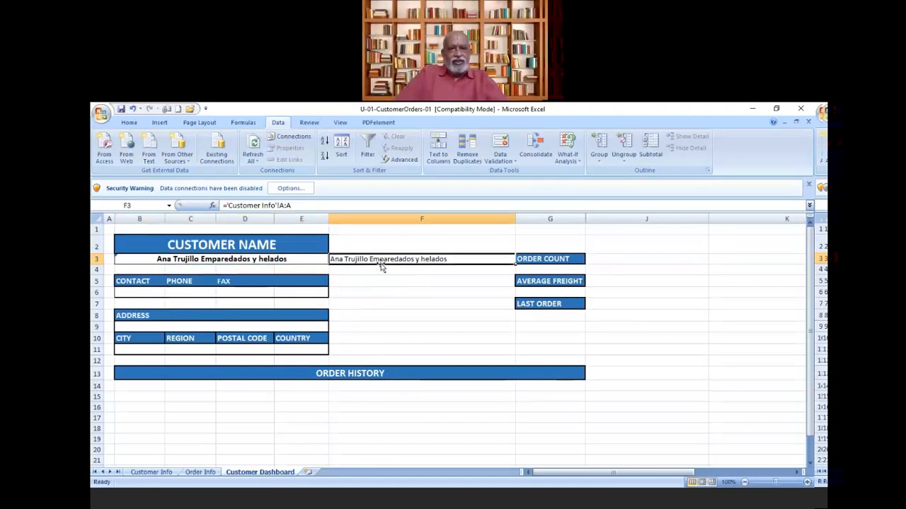
key(Delete)
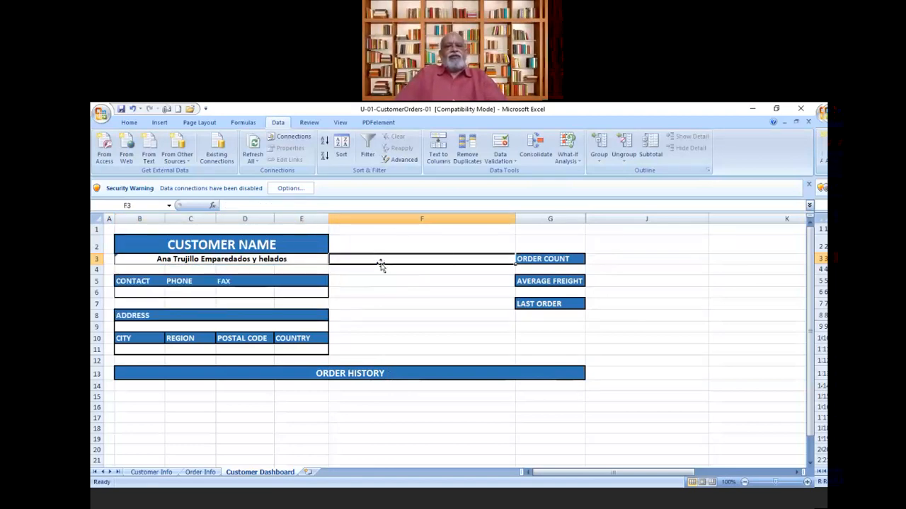
click(297, 258)
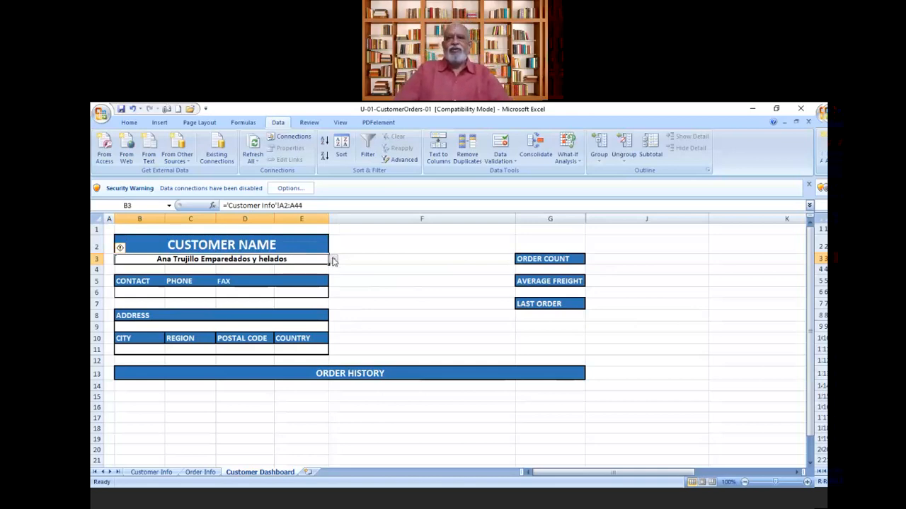
click(376, 281)
click(307, 260)
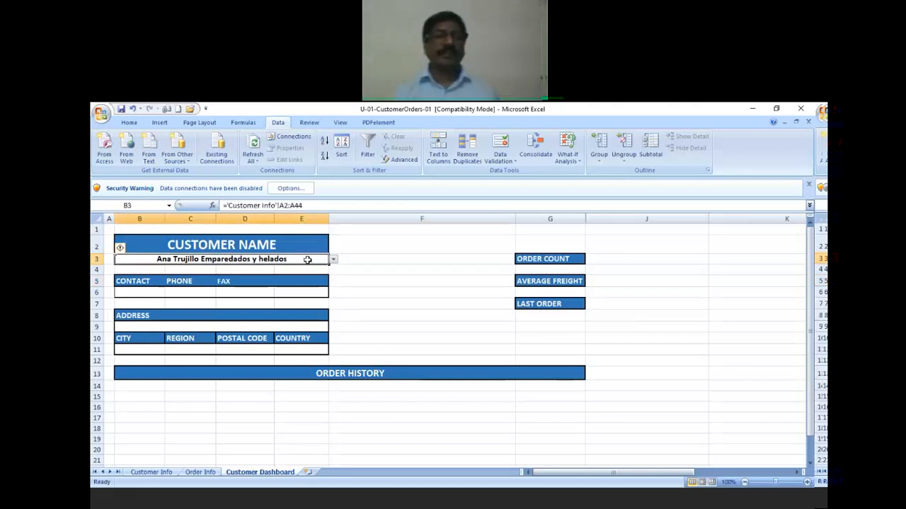
- Enable the workbook's blocked data connections in the security options
click(286, 188)
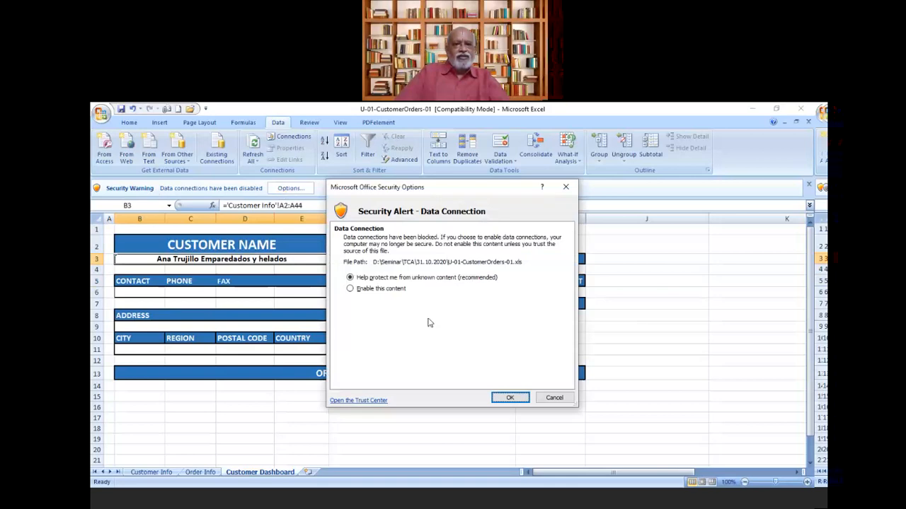
click(387, 292)
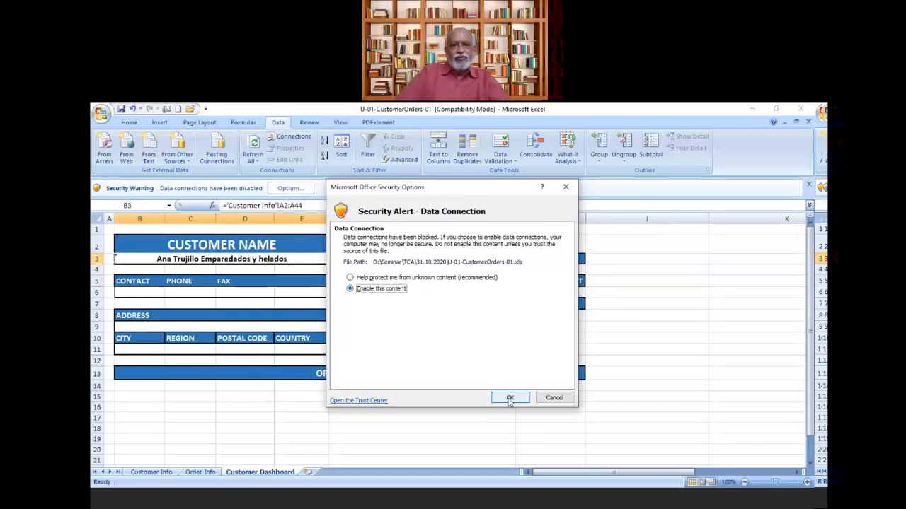
click(510, 398)
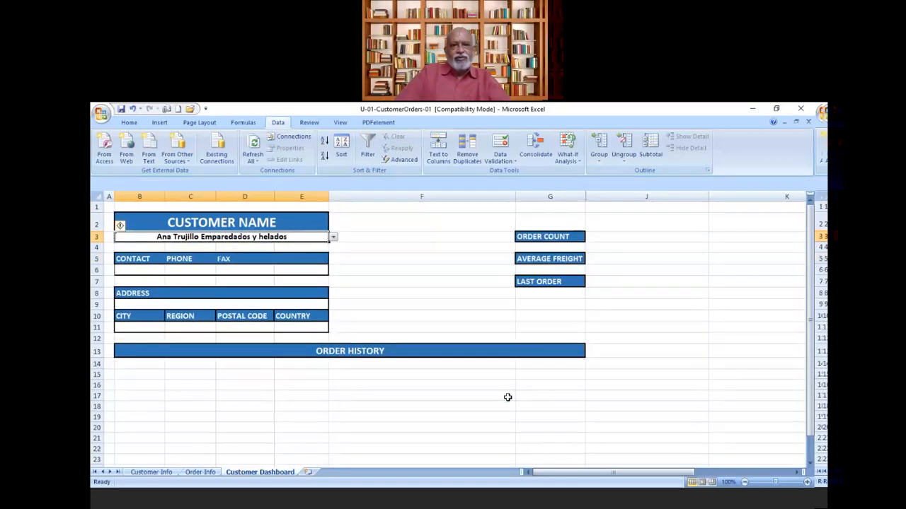
click(270, 395)
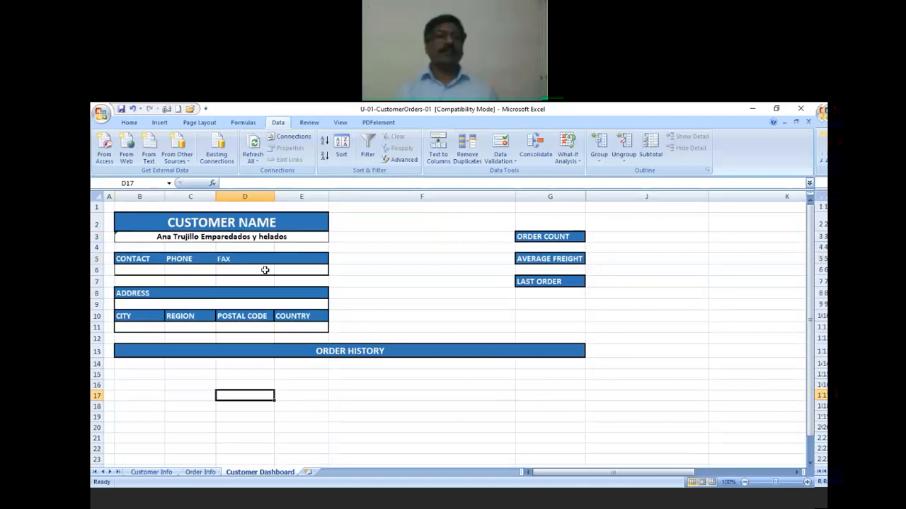
click(194, 239)
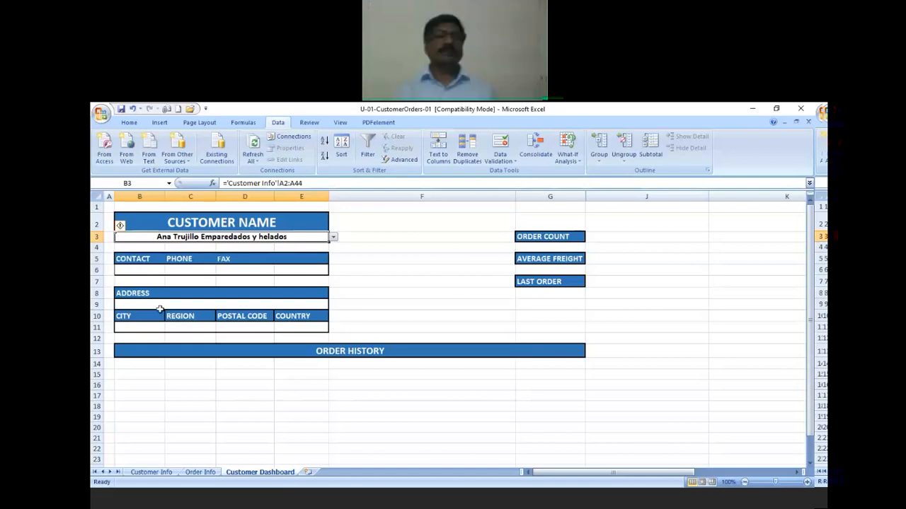
- Enter a VLOOKUP in contact cell B6 that looks up B3 in 'Customer Info'!A:C, with column index 3 and range lookup 0
click(146, 273)
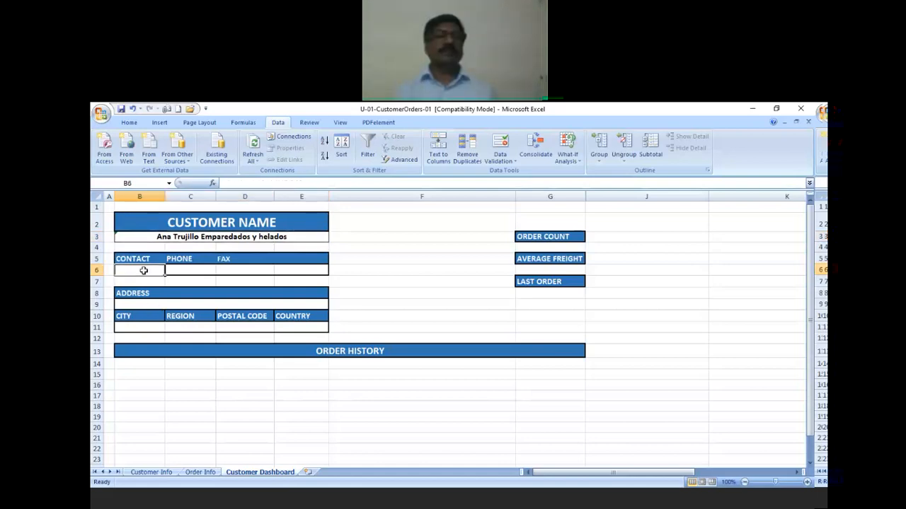
text(=vlookup)
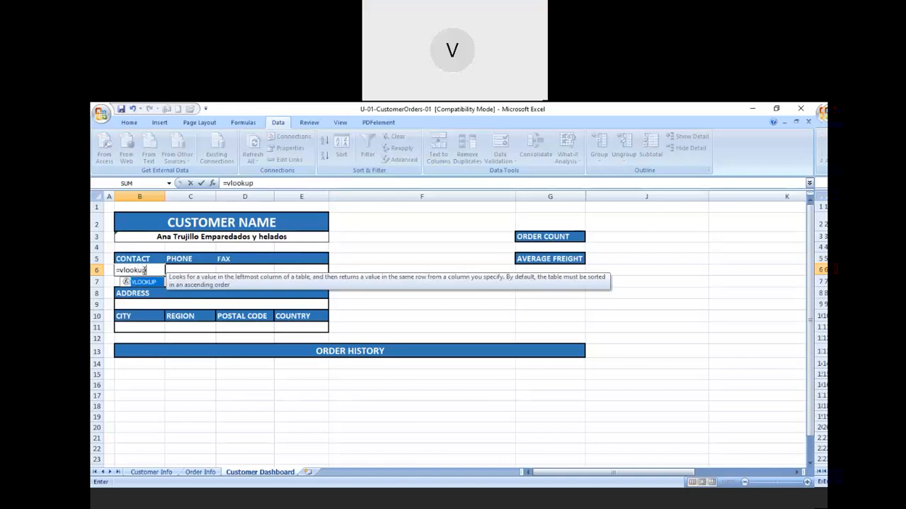
text(()
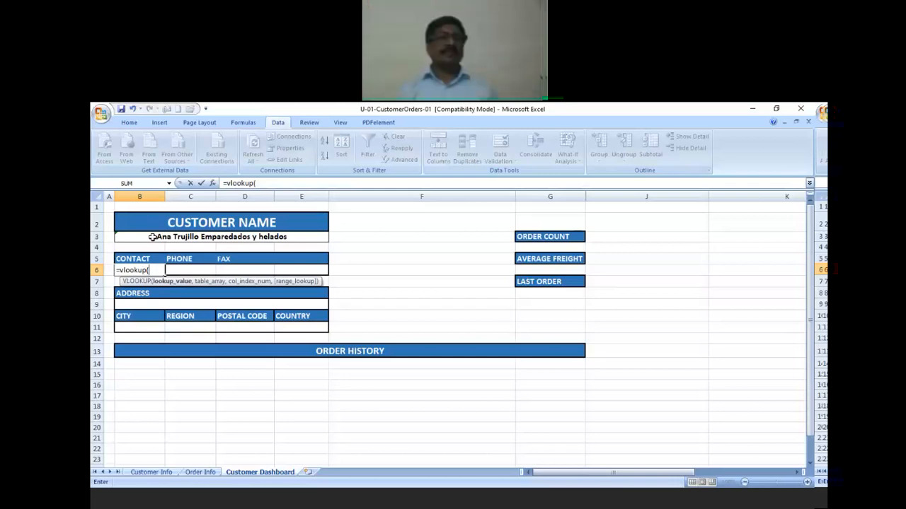
click(152, 237)
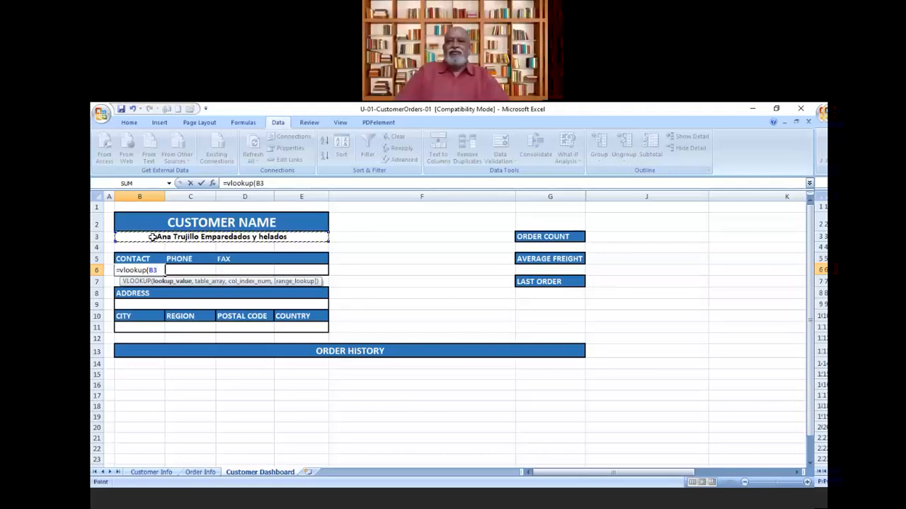
click(305, 184)
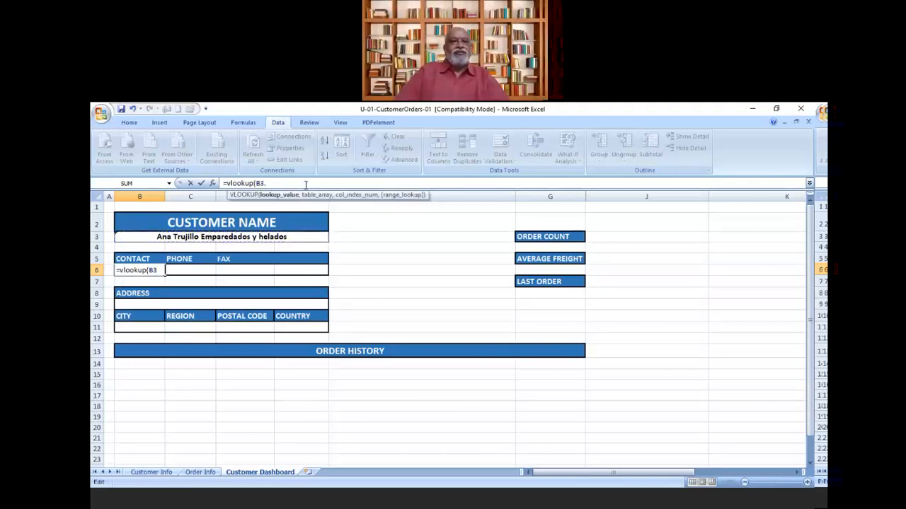
click(306, 185)
text(,)
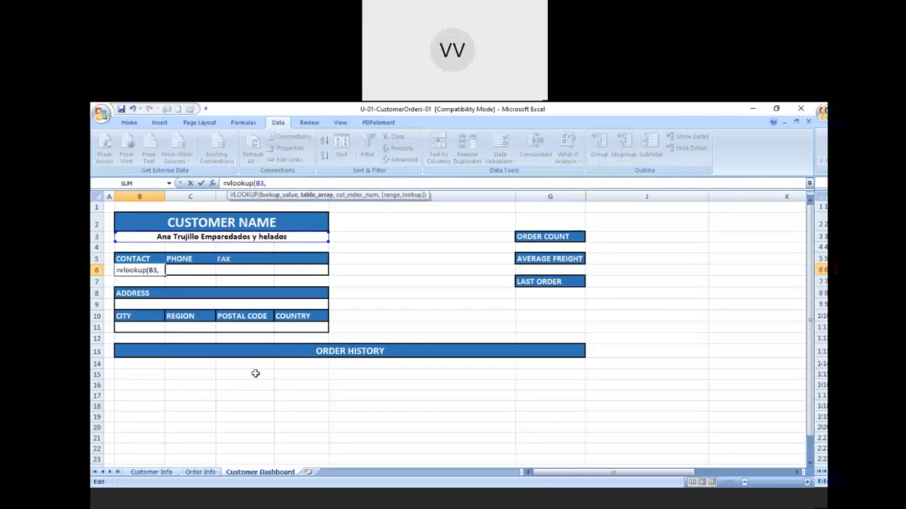
click(162, 474)
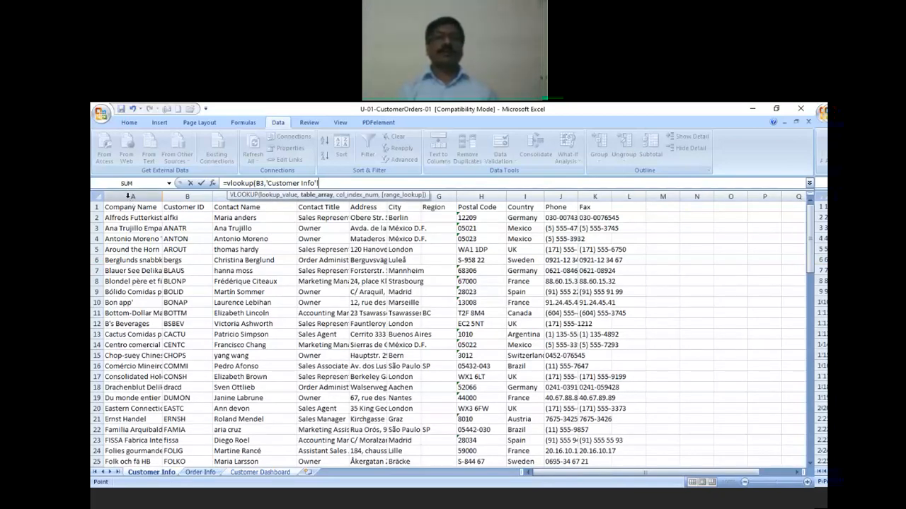
click(128, 196)
key(shift+Right)
key(shift+Right)
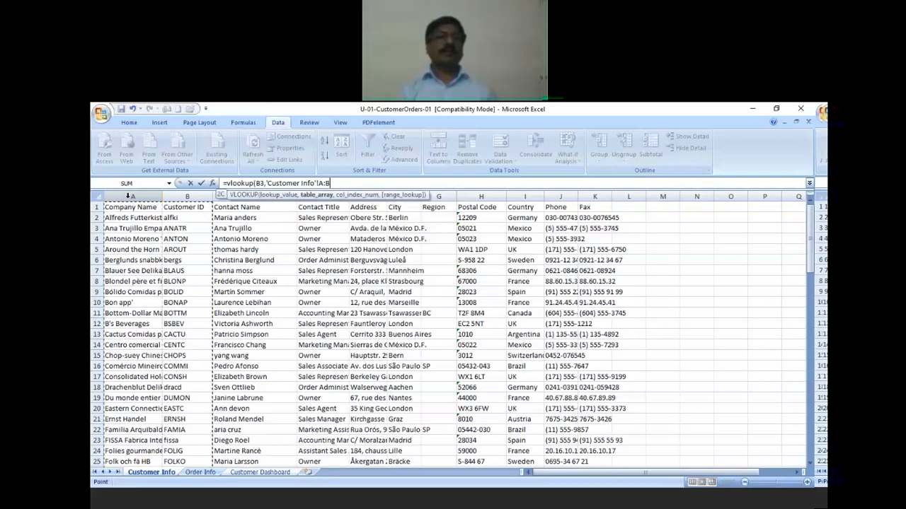
text(,3,0))
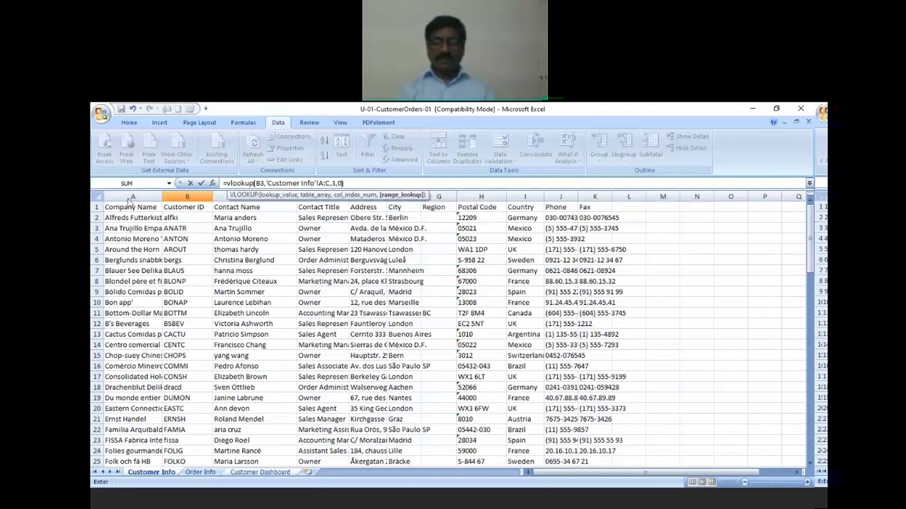
key(Return)
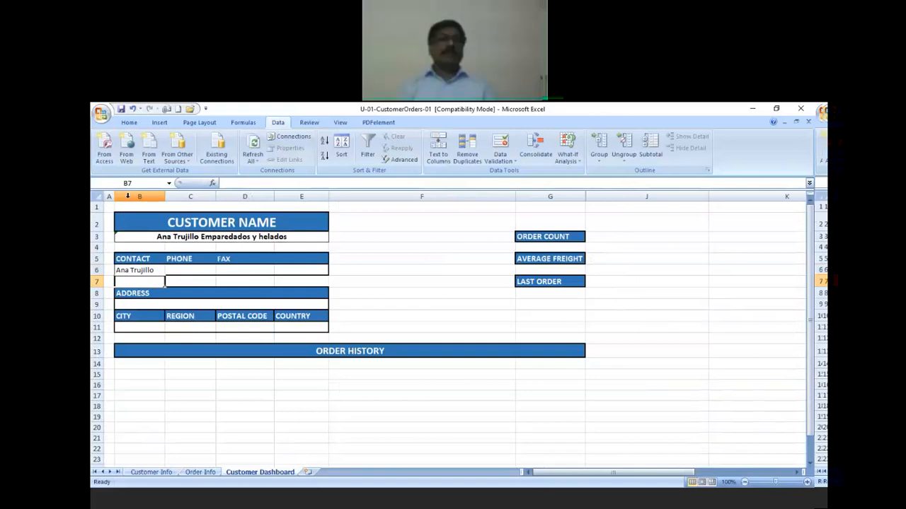
- Select the empty cell C6 under the Phone heading
key(Up)
key(Up)
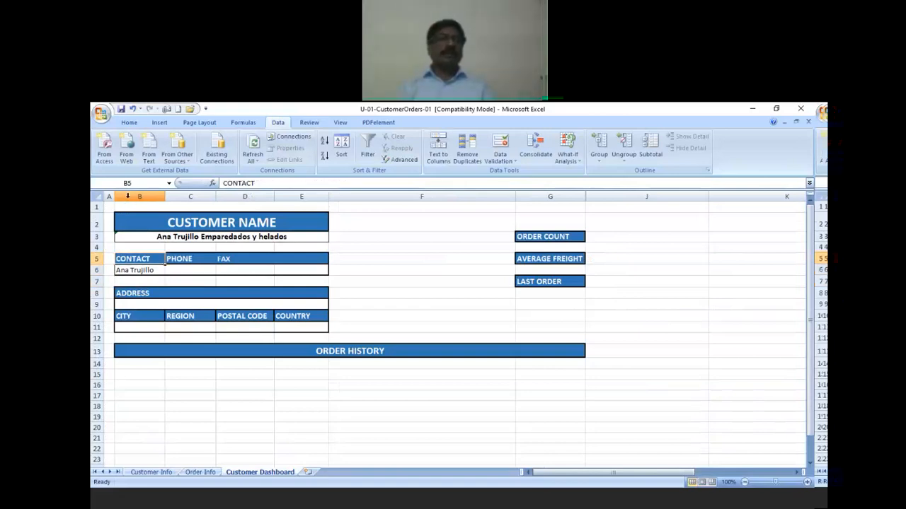
key(Right)
key(Right)
key(Down)
key(Left)
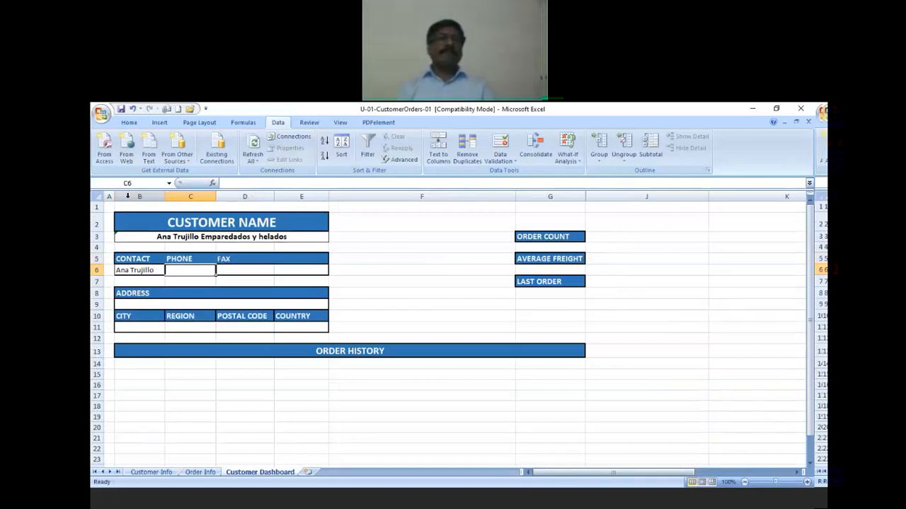
key(Left)
key(Right)
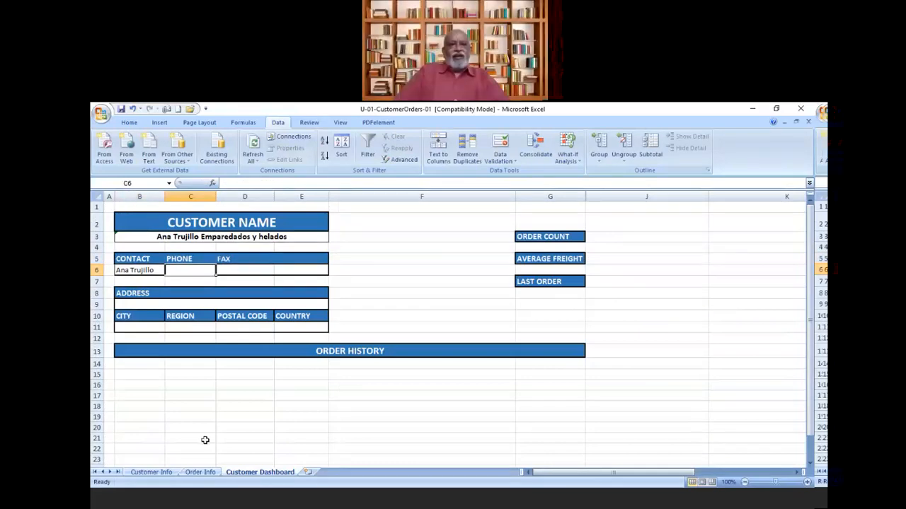
- Auto-fit all column widths on the Customer Info sheet and return to its first column
click(152, 473)
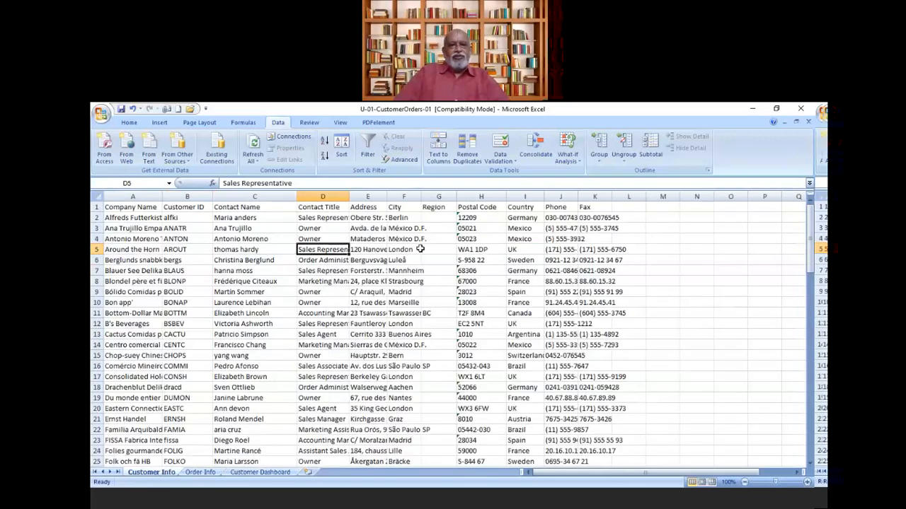
click(100, 198)
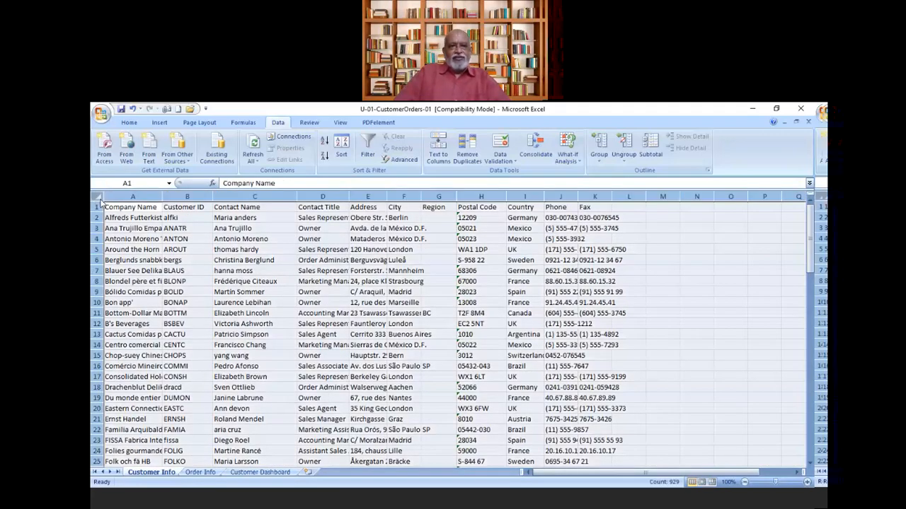
double_click(162, 196)
click(498, 262)
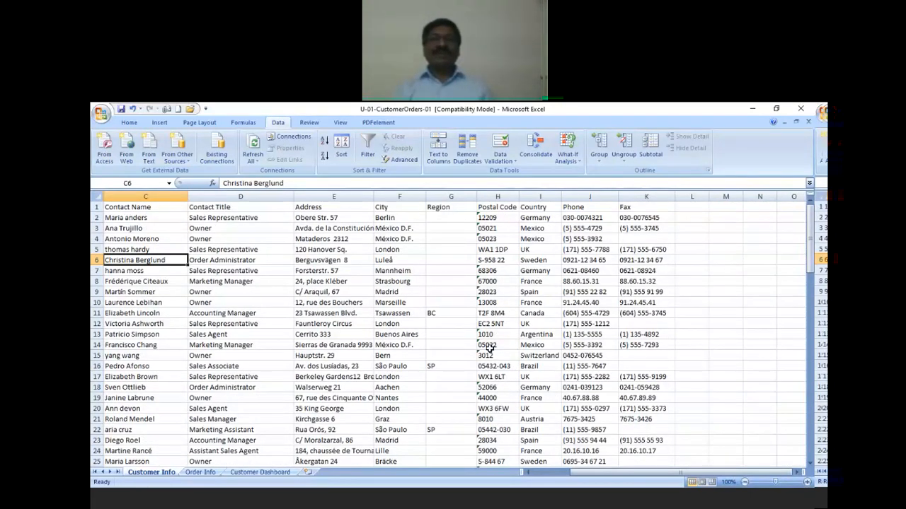
key(Home)
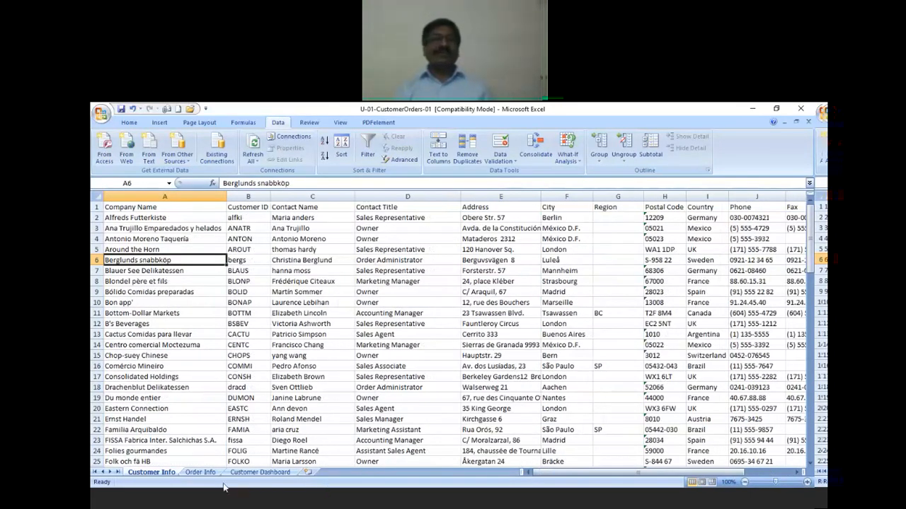
click(210, 474)
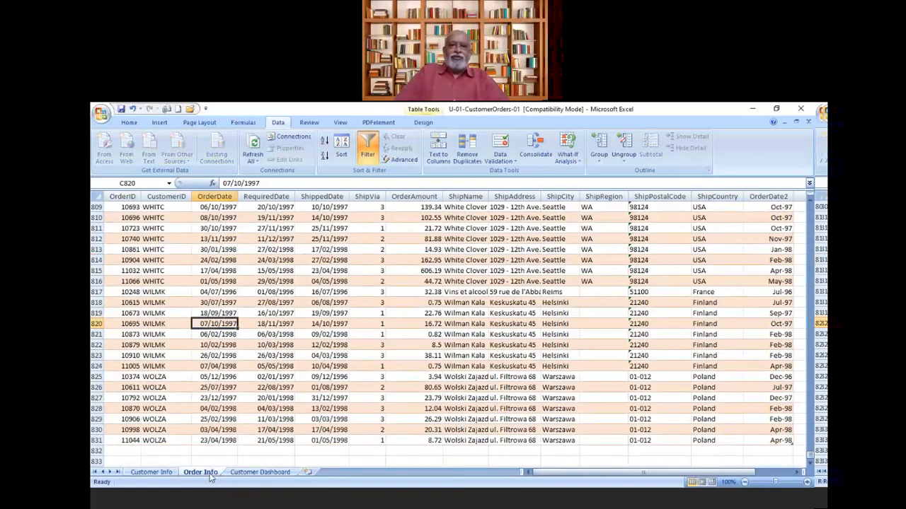
key(ctrl+Page_Down)
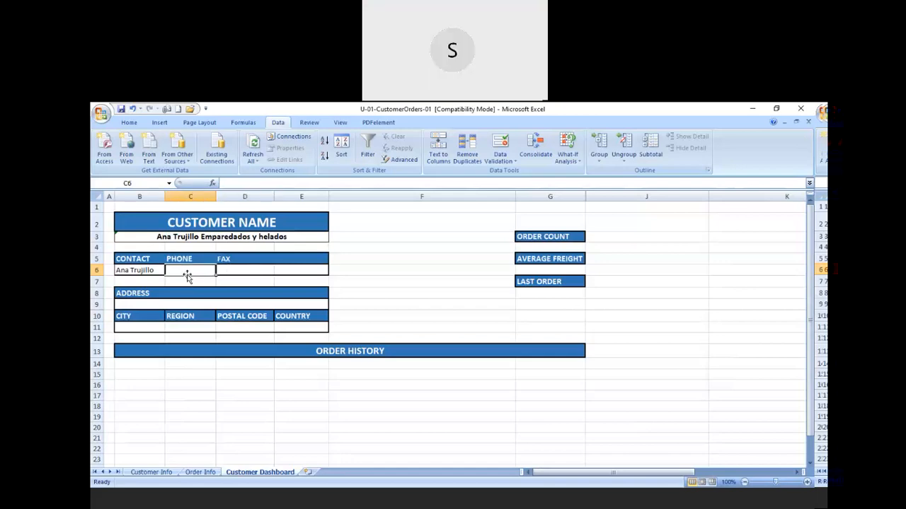
text(=v)
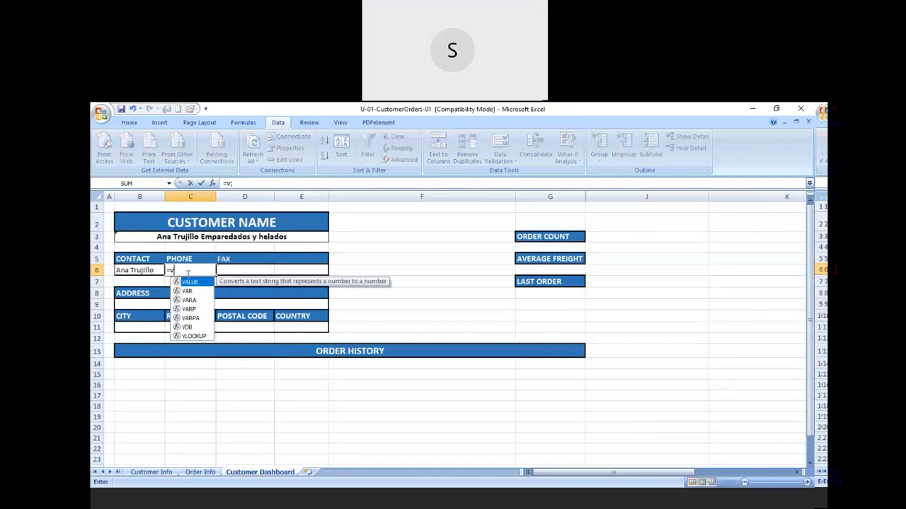
text(lookup)
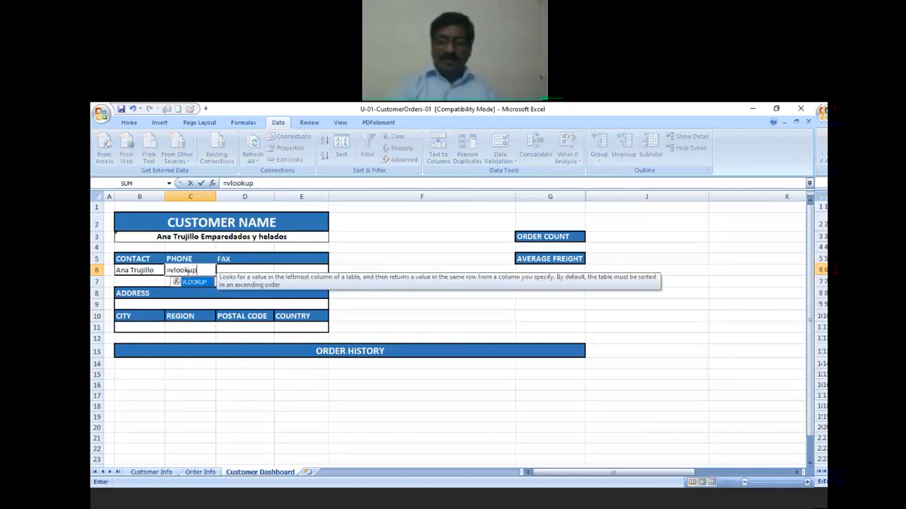
text(()
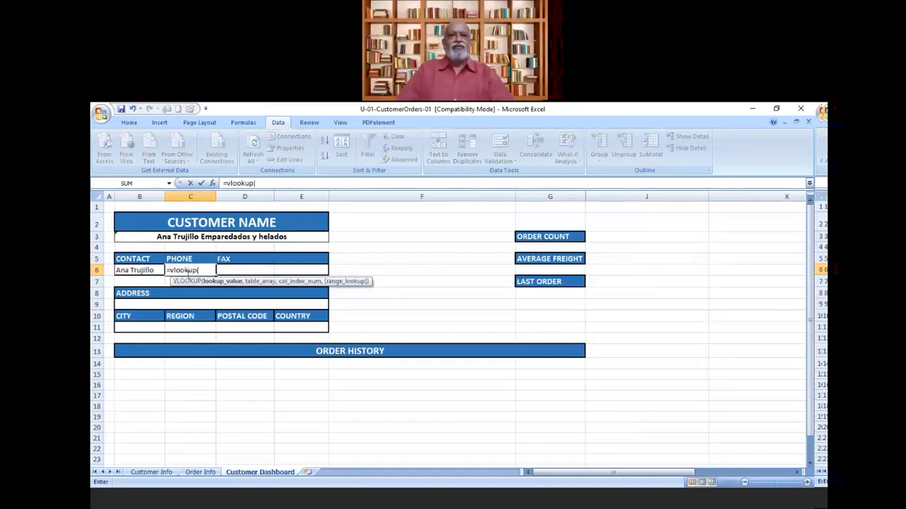
key(Escape)
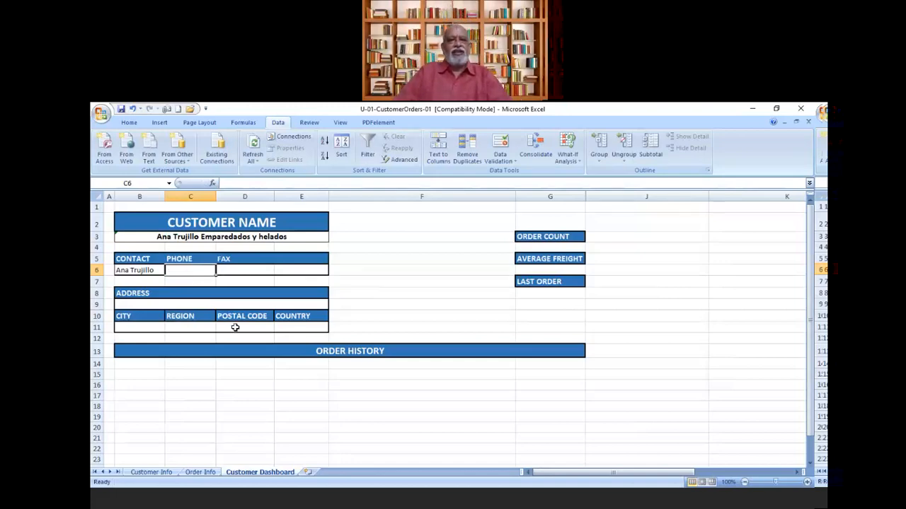
- Choose Around the Horn from the customer name drop-down in B3
click(280, 238)
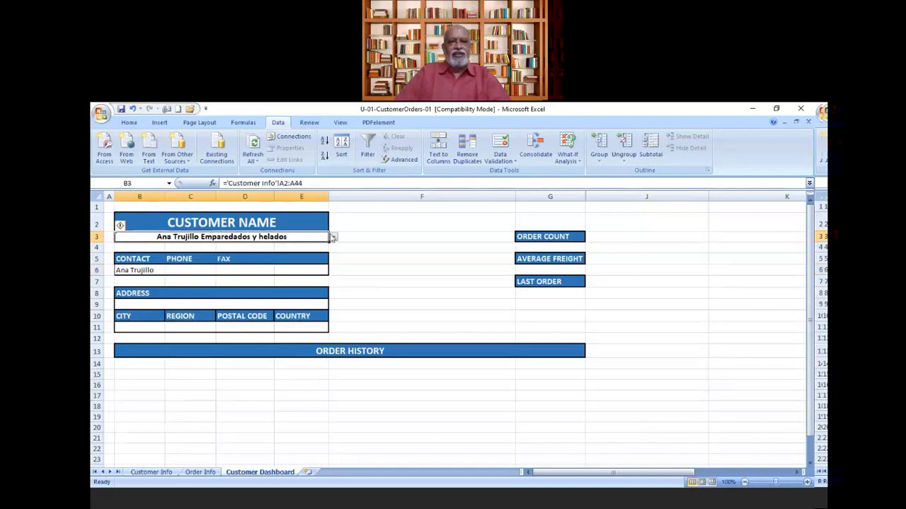
click(334, 239)
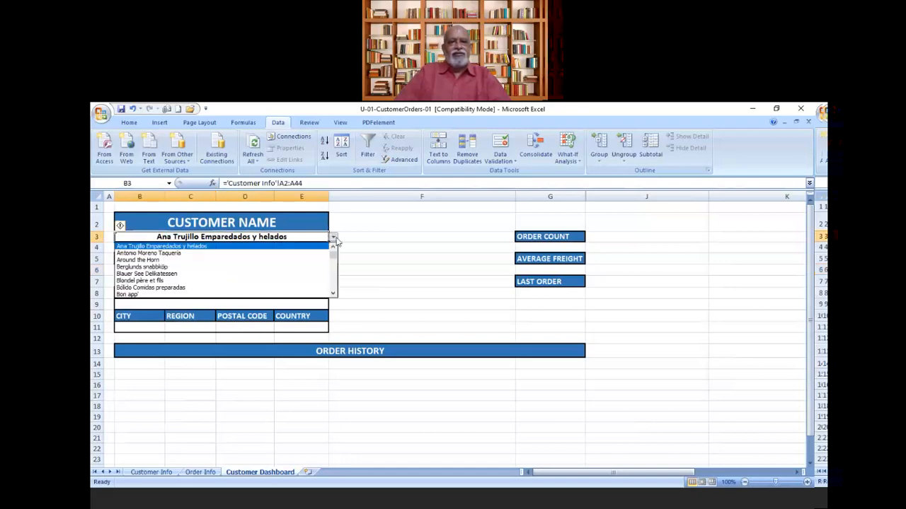
click(140, 260)
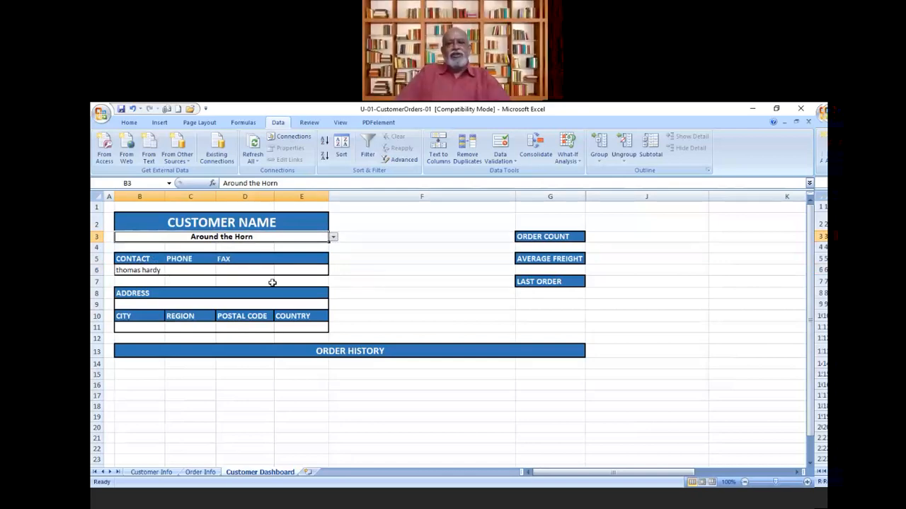
- Examine the first order records on the Order Info sheet, and return to the Customer Dashboard
click(147, 366)
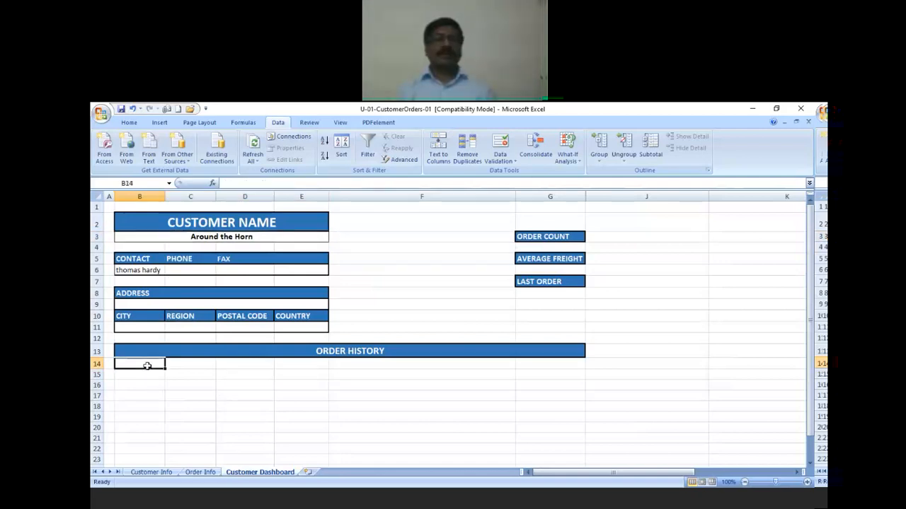
click(199, 472)
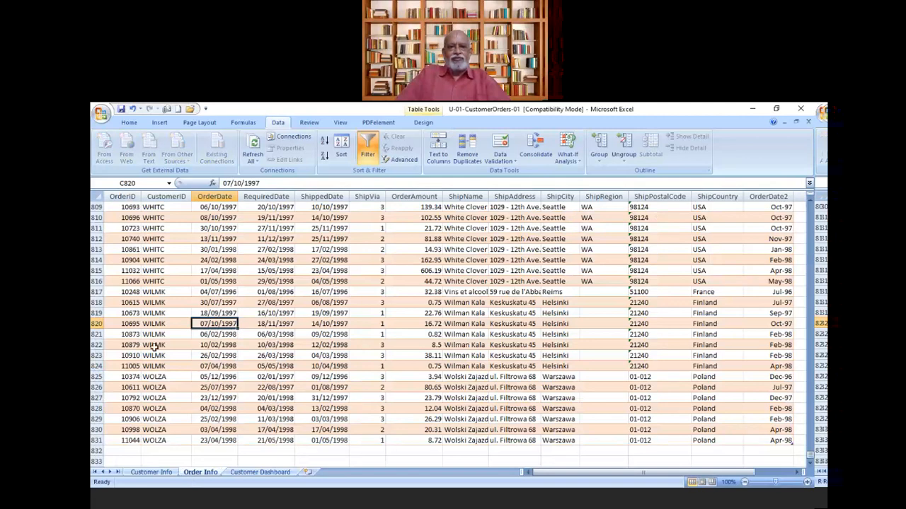
click(128, 196)
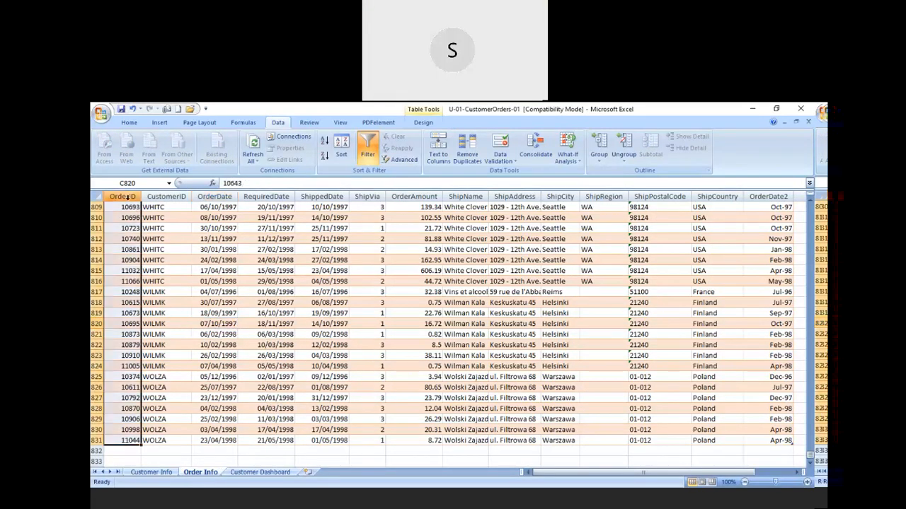
key(Right)
key(Left)
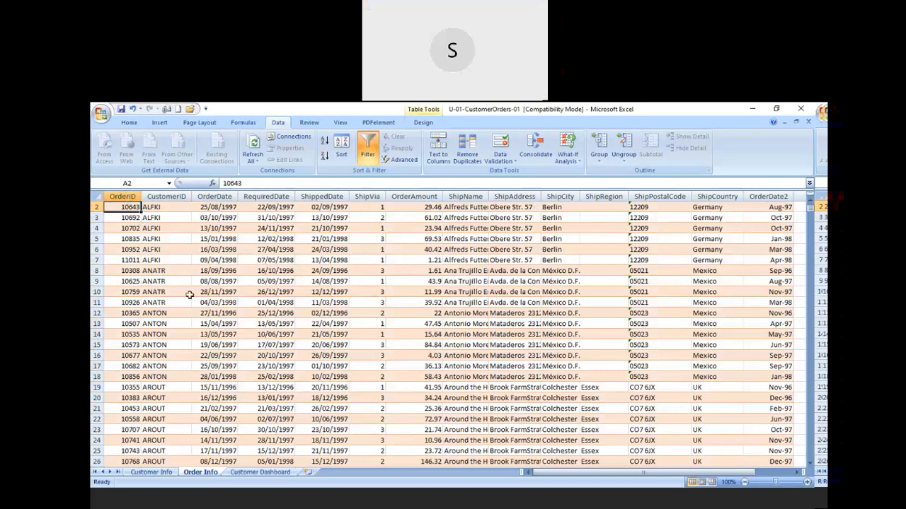
click(242, 474)
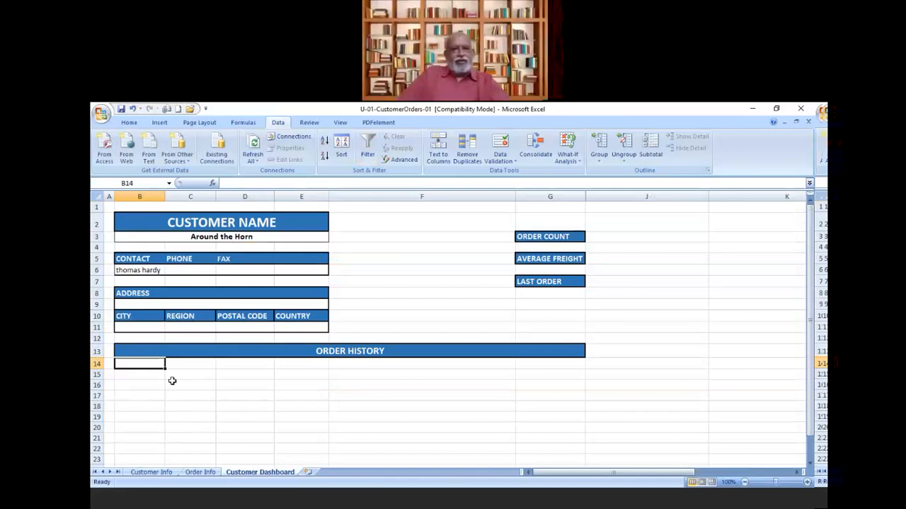
click(286, 318)
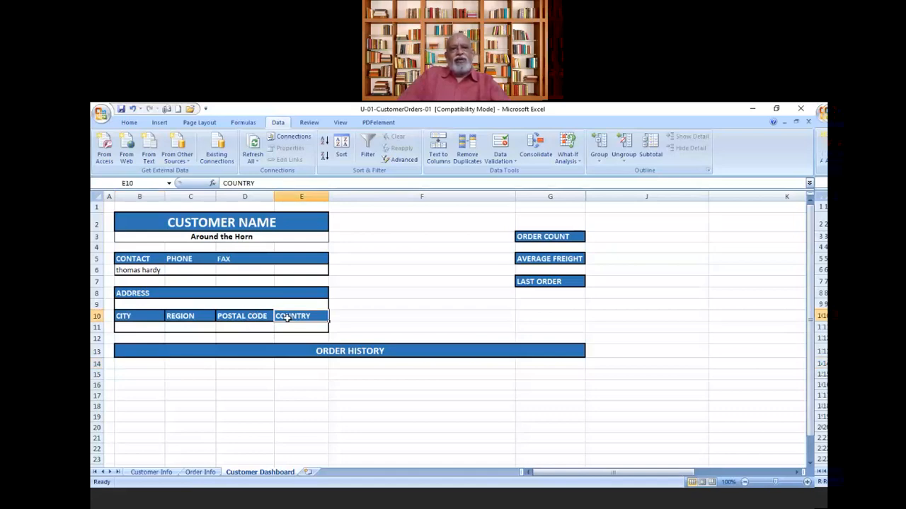
- Examine the fields of the Order Info table across row 2, including the shipping address columns
click(201, 473)
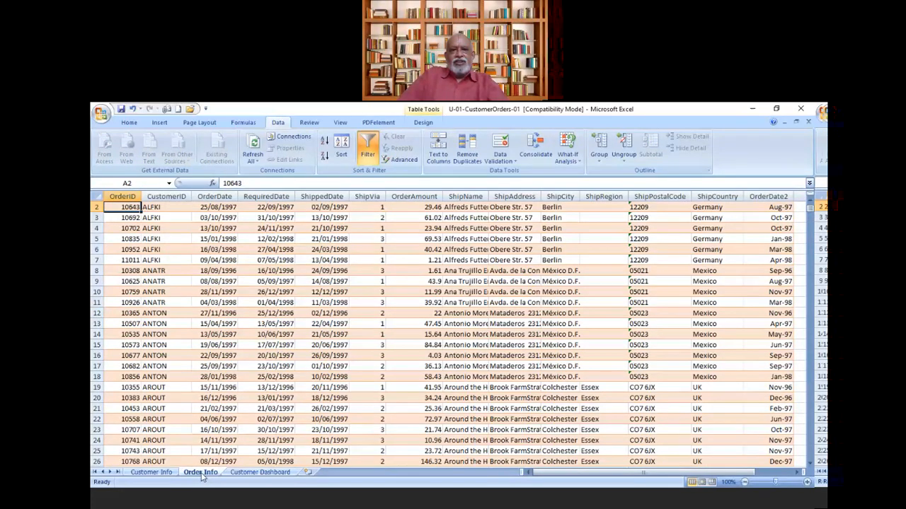
key(Right)
key(Right)
key(Right)
key(Right)
key(Right)
key(Right)
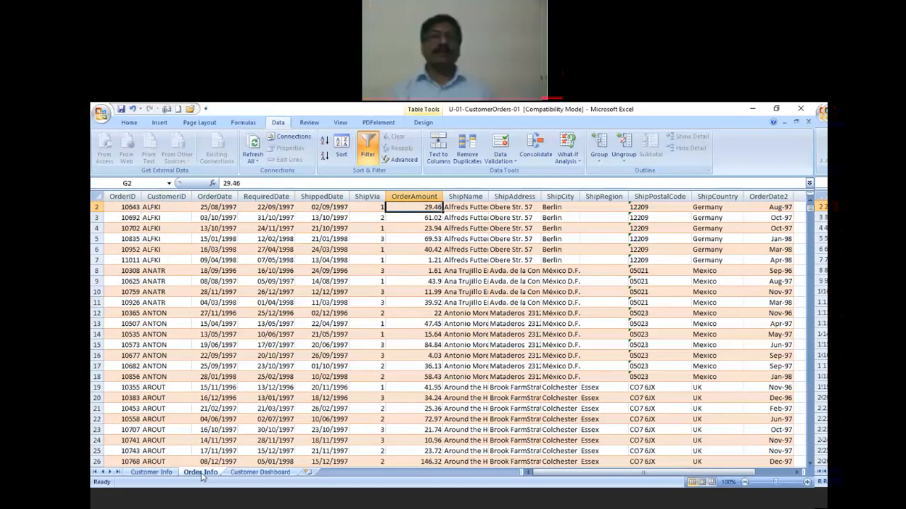
key(Right)
key(Right)
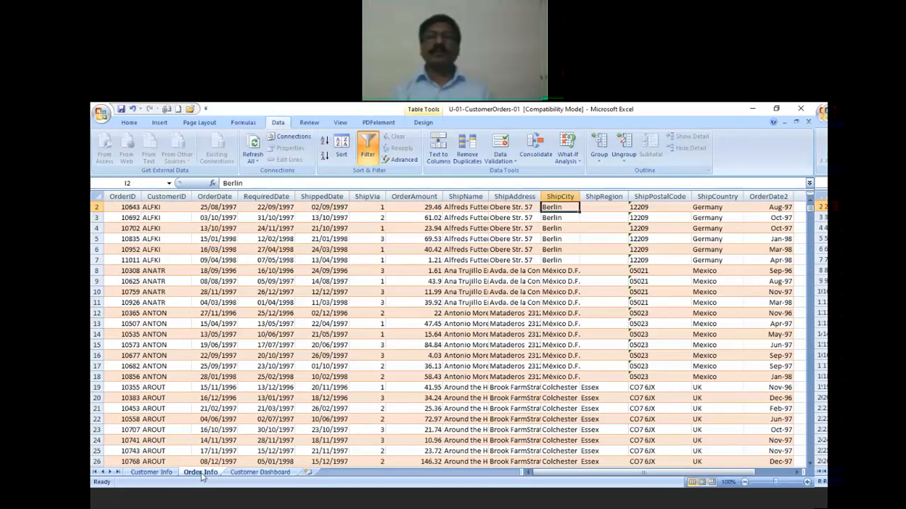
key(Right)
key(Right)
key(Right)
key(Right)
key(Right)
key(Right)
key(Right)
key(Right)
key(Right)
key(Right)
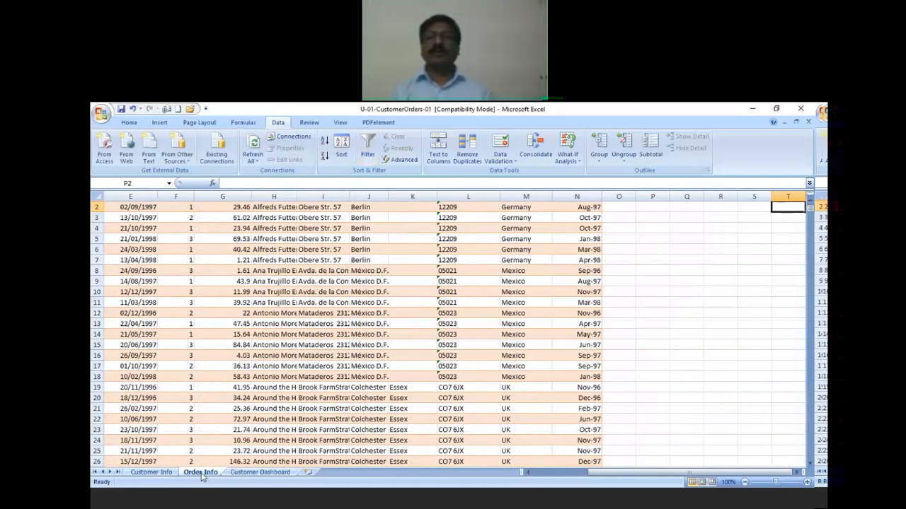
key(Right)
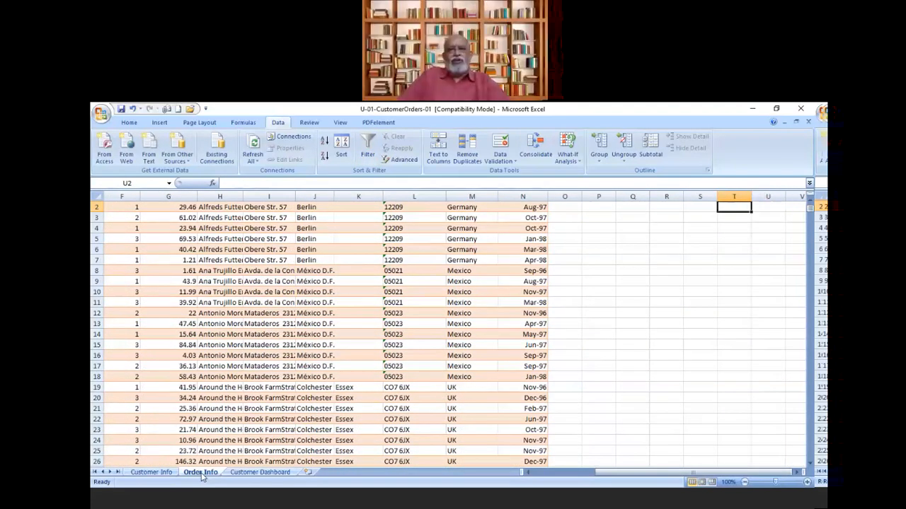
key(Left)
key(Left)
key(Left)
key(Left)
key(Left)
key(Left)
key(Left)
key(Left)
key(Left)
key(Left)
key(Left)
key(Left)
key(Left)
key(Left)
key(Left)
key(Left)
key(Left)
key(Left)
key(Left)
key(Right)
key(Right)
key(Right)
key(Right)
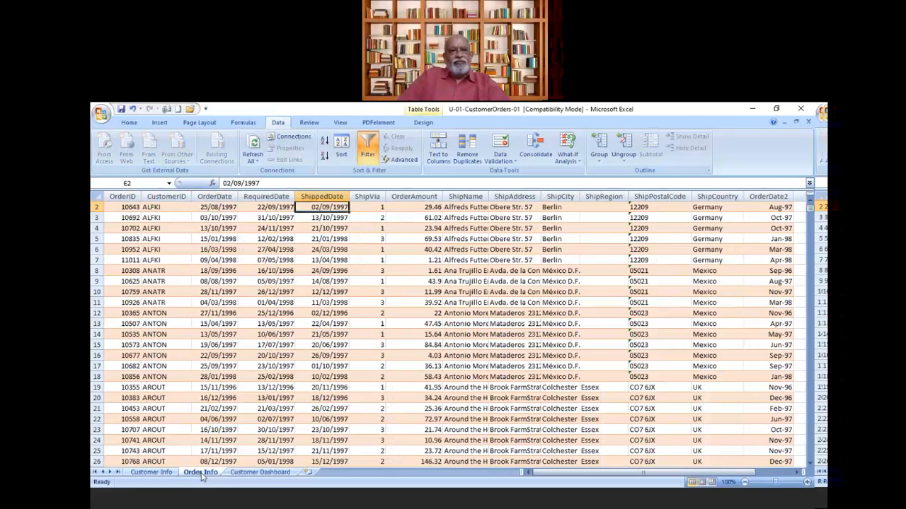
key(Right)
key(Right)
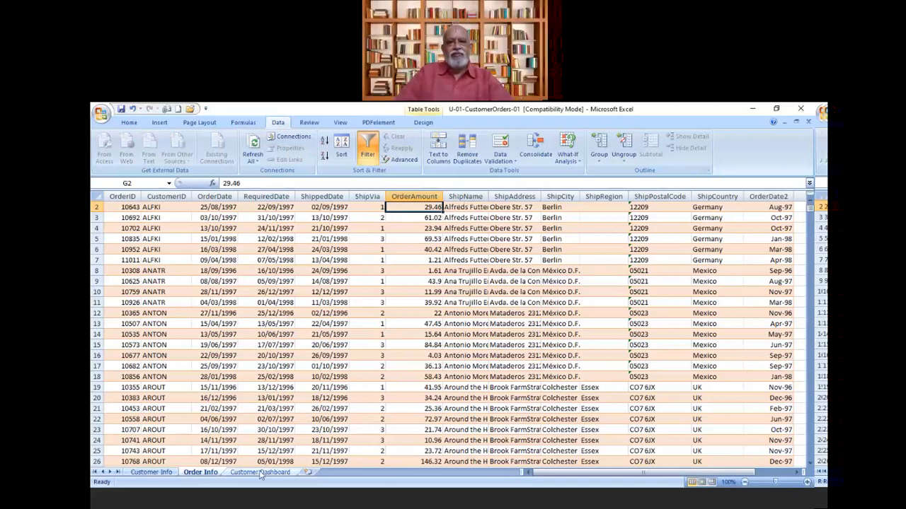
key(Right)
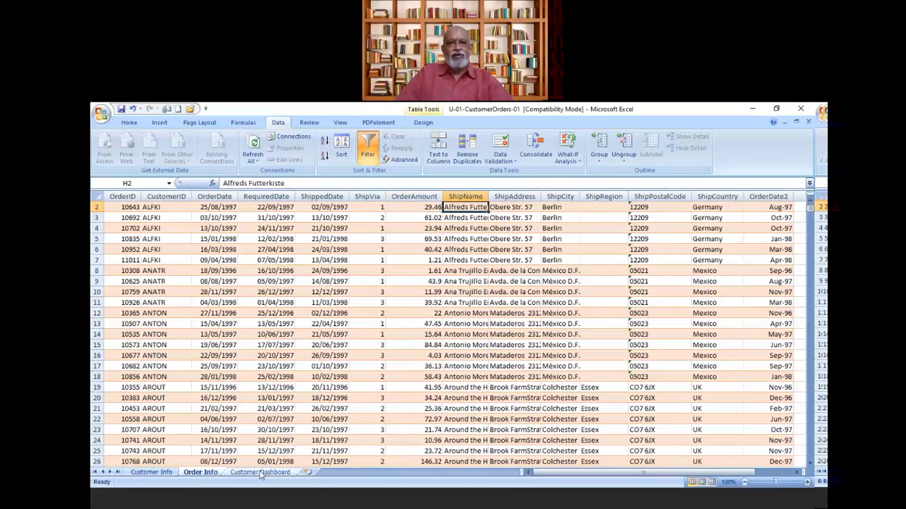
key(Right)
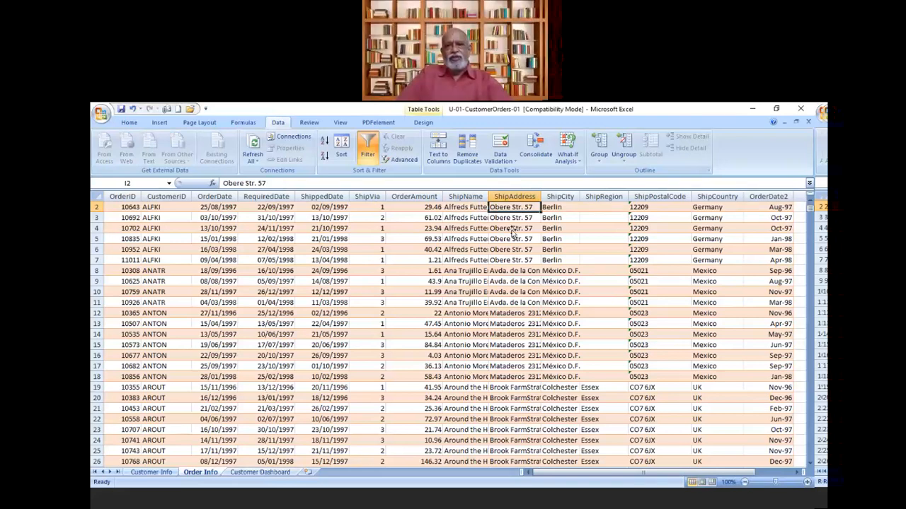
- Clear the data in the ShipAddress to ShipCountry columns of the Order Info table
click(508, 194)
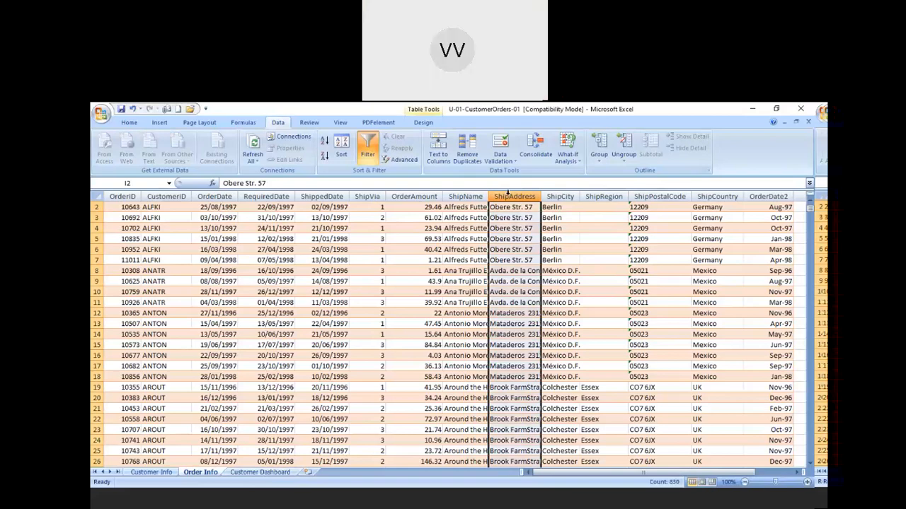
drag(507, 195, 601, 463)
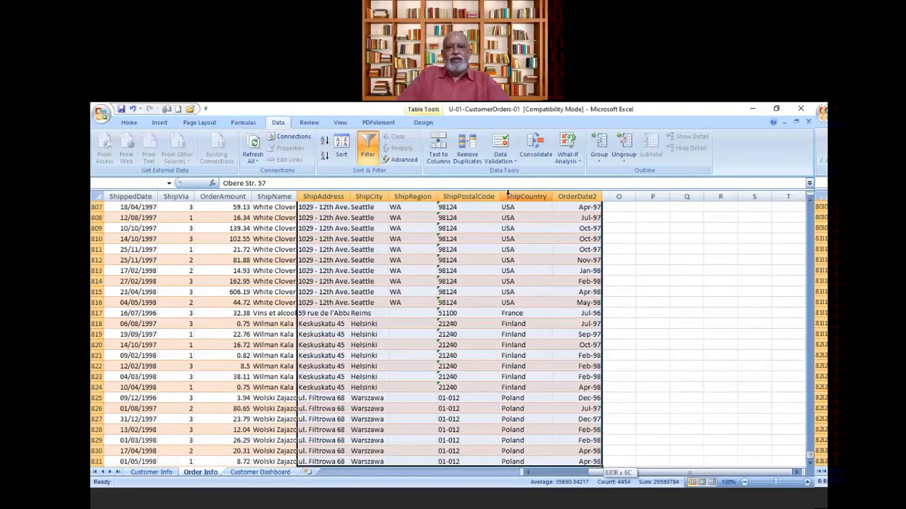
drag(601, 463, 549, 464)
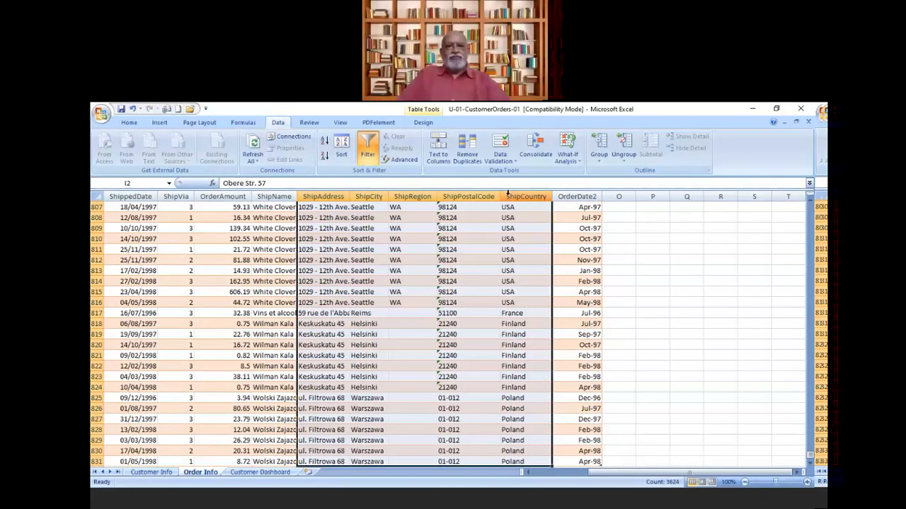
key(Delete)
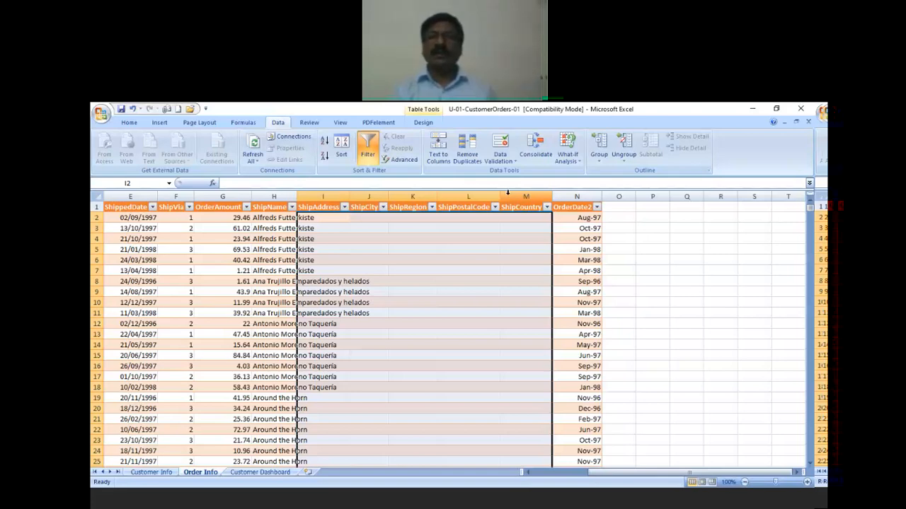
- Delete the ShipAddress, ShipCity, ShipRegion, ShipPostalCode and ShipCountry columns from the Order Info sheet
click(324, 197)
right_click(328, 198)
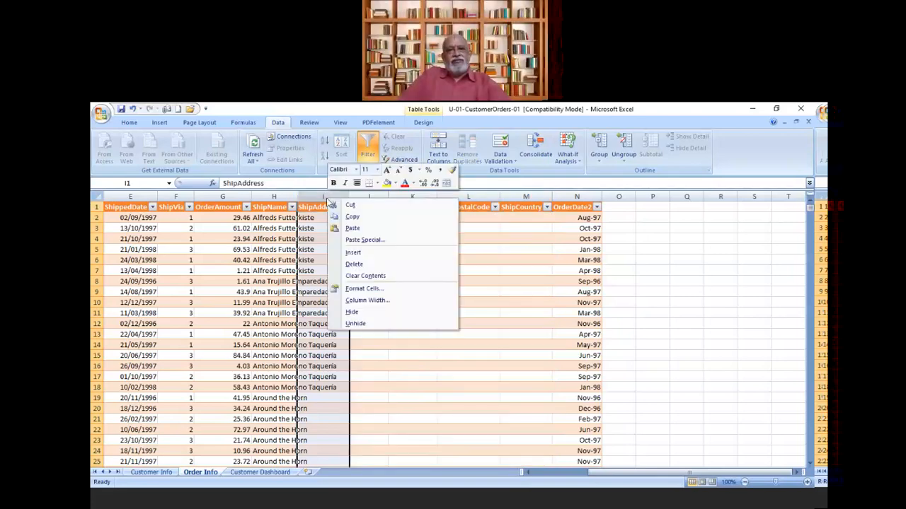
click(354, 265)
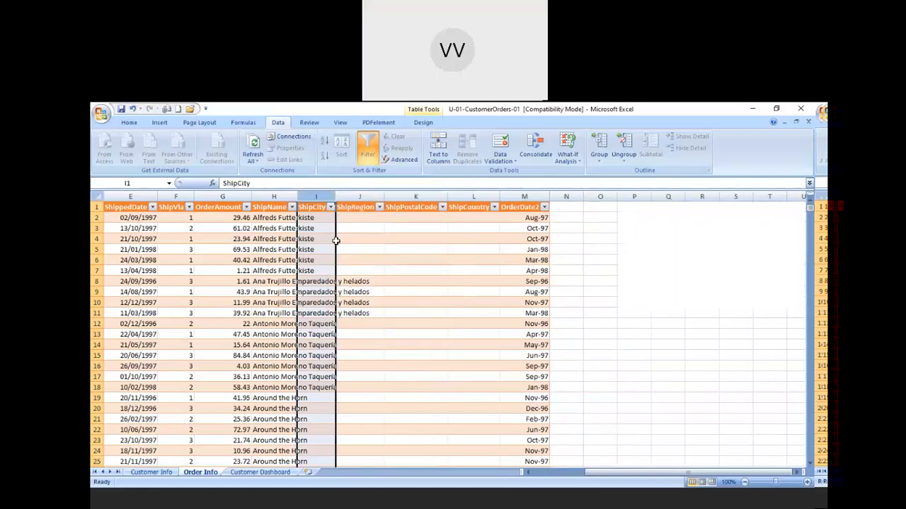
drag(318, 196, 481, 197)
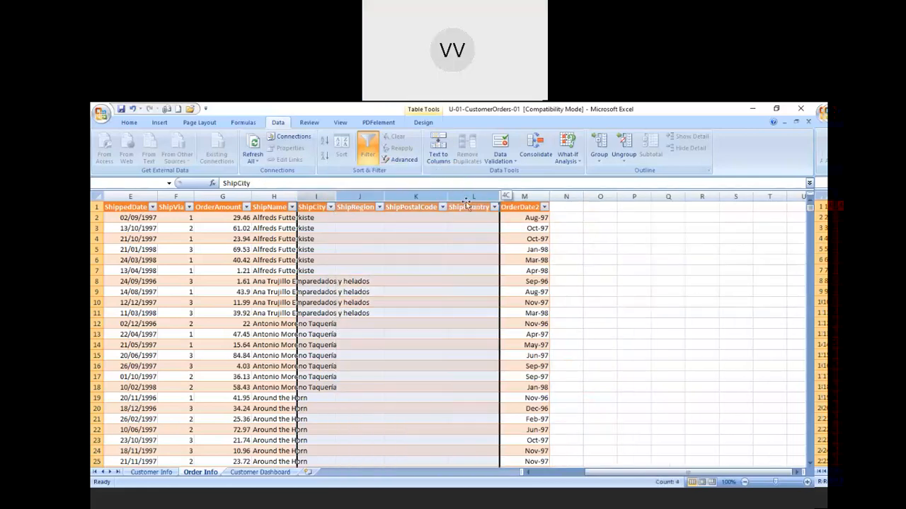
right_click(384, 255)
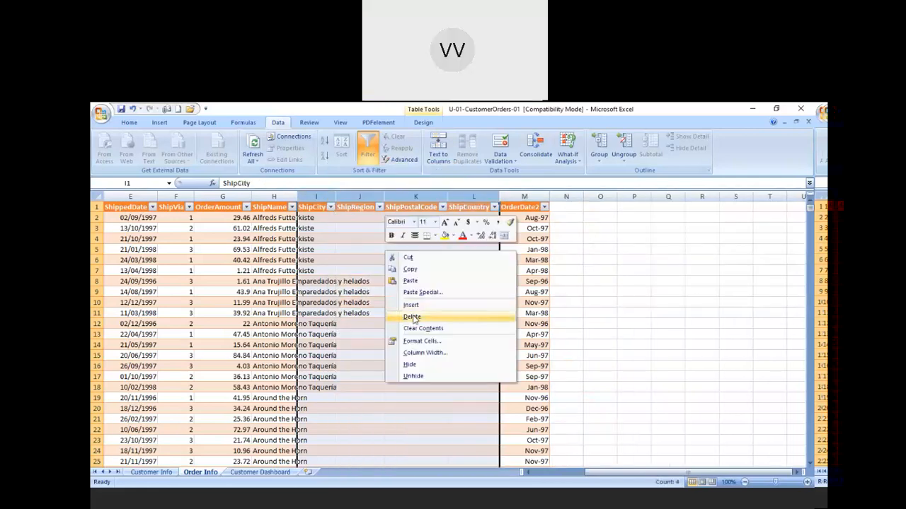
click(413, 316)
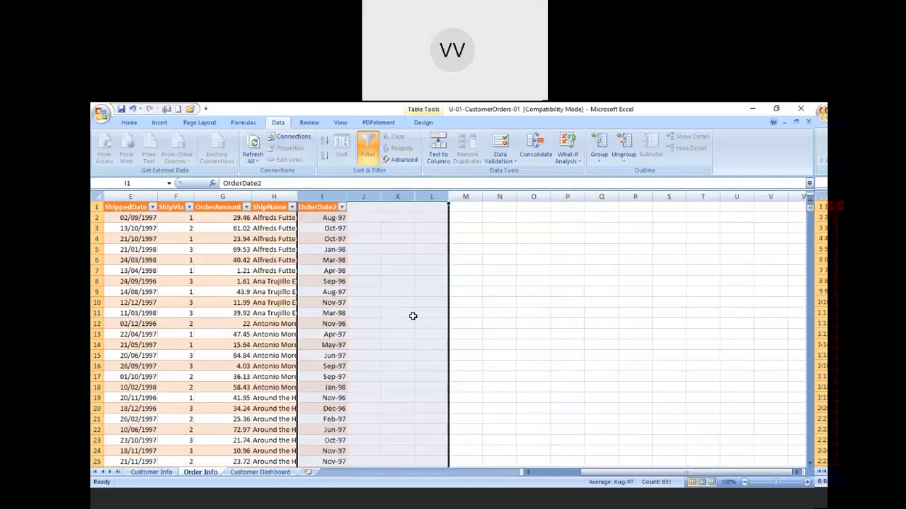
- Review the remaining Order Info columns from OrderDate2 back to OrderID
click(371, 263)
key(Left)
key(Left)
key(Left)
key(Left)
key(Left)
key(Left)
key(Left)
key(Left)
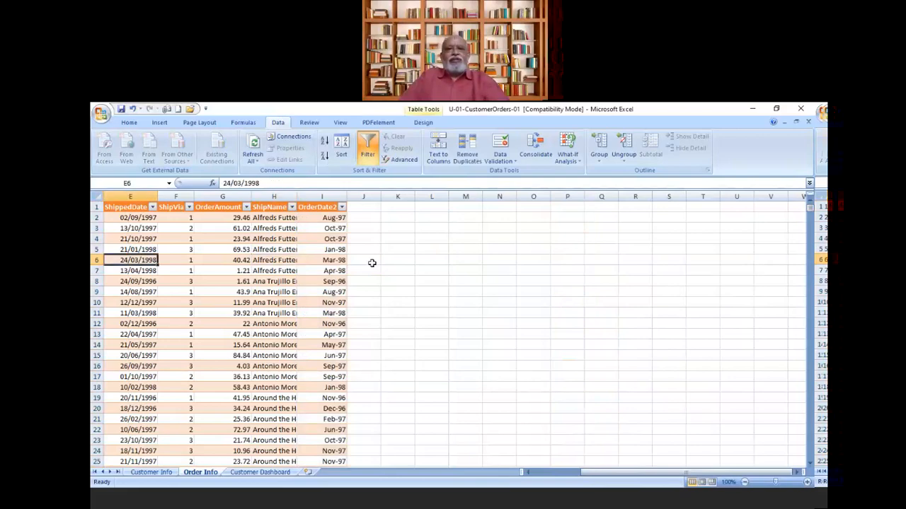
key(Left)
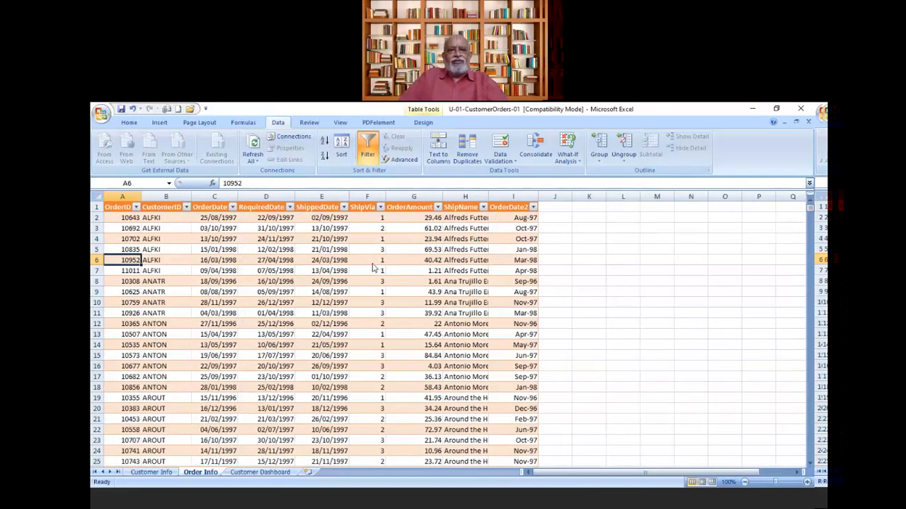
- Try to turn off the Order Info table's filter while the blank cell K7 outside the table is selected
key(Up)
key(Up)
key(Up)
key(Up)
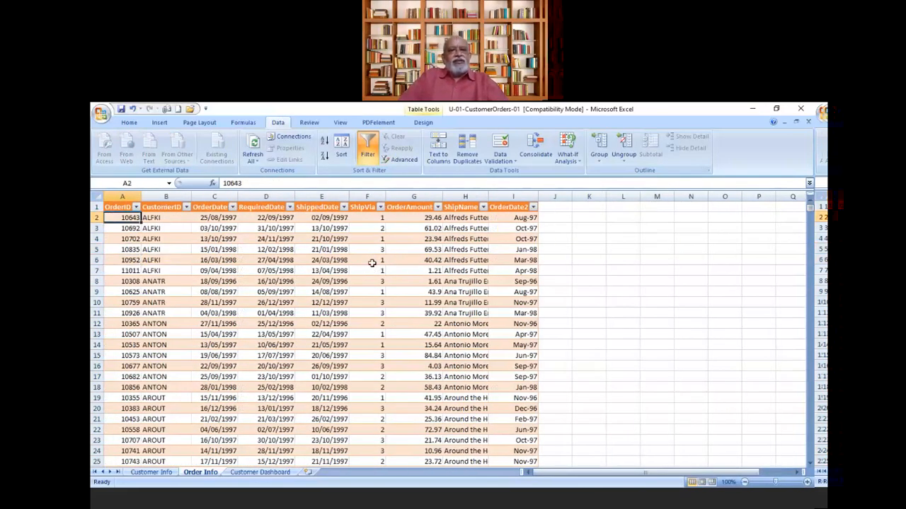
key(Up)
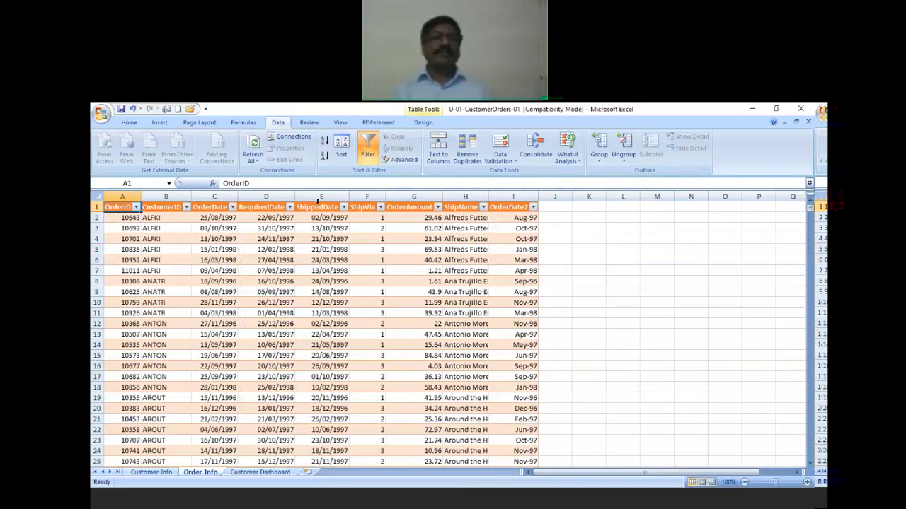
click(97, 207)
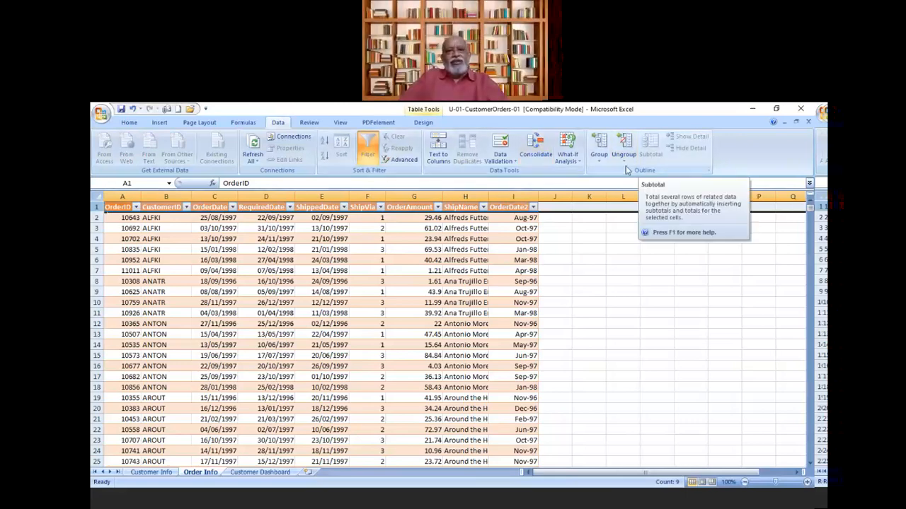
click(588, 270)
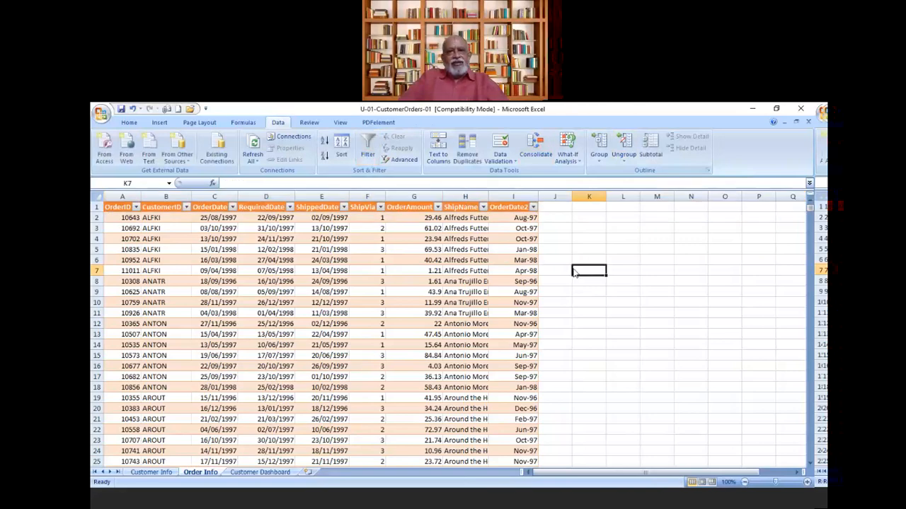
click(368, 150)
key(Return)
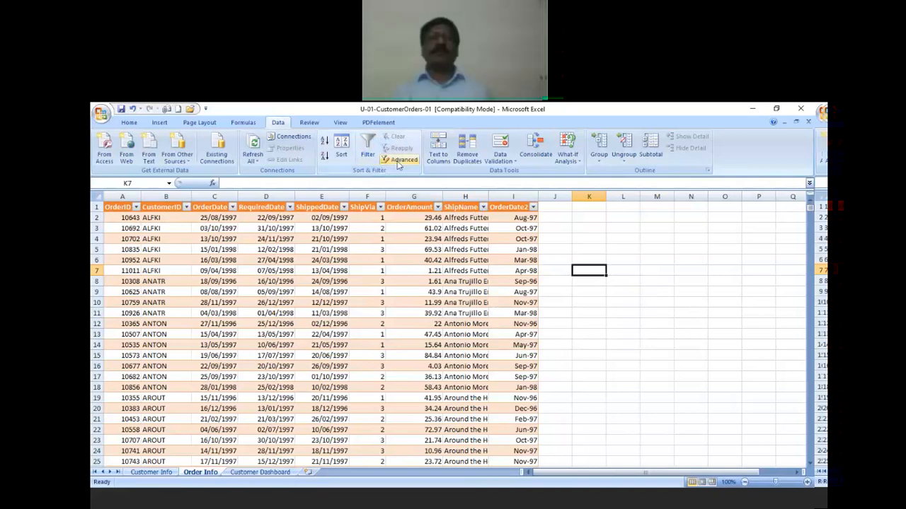
click(370, 157)
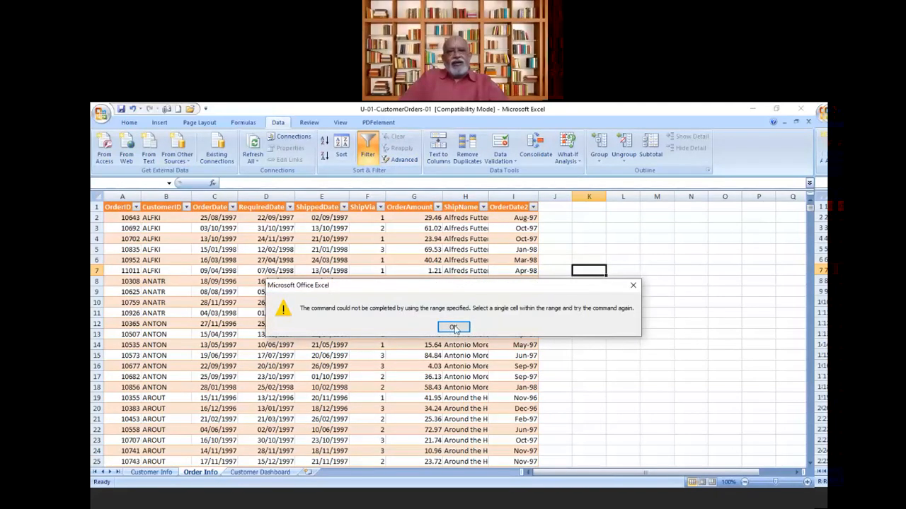
click(454, 329)
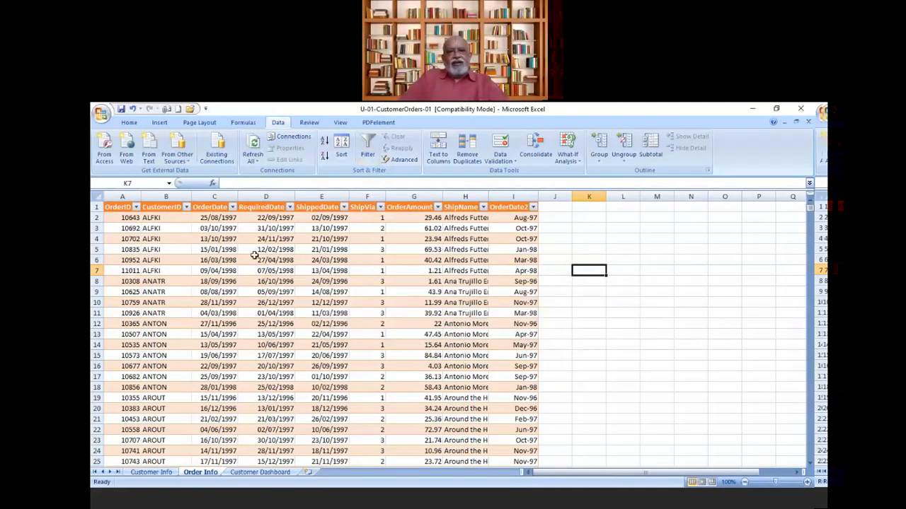
- Turn off the filter on the Order Info table with its OrderID header cell selected
click(120, 210)
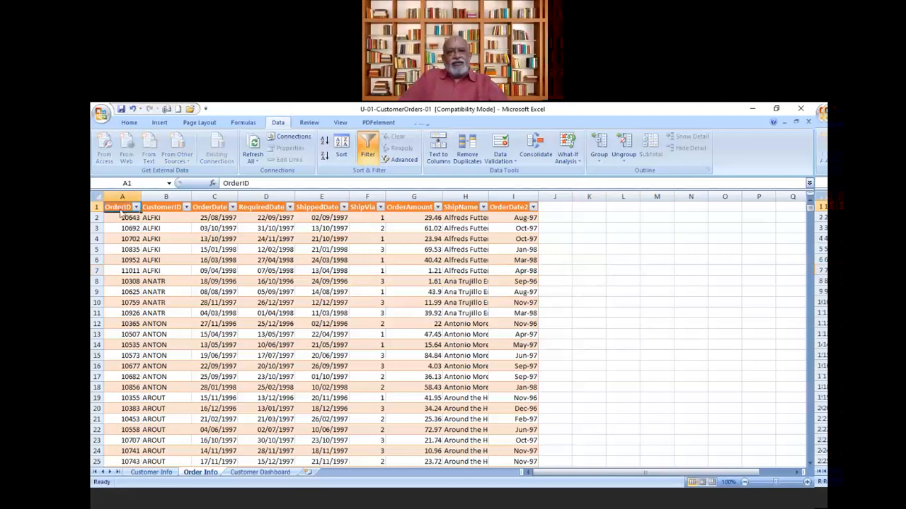
click(533, 207)
click(534, 207)
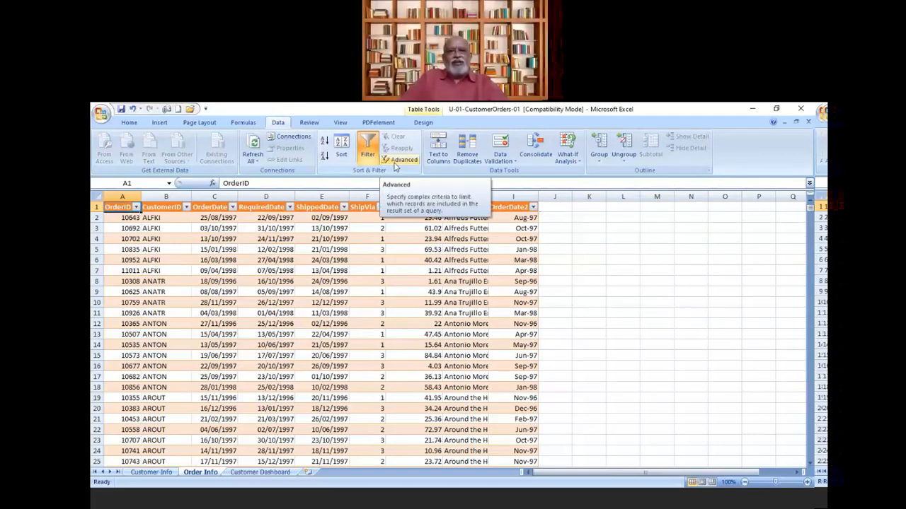
click(369, 157)
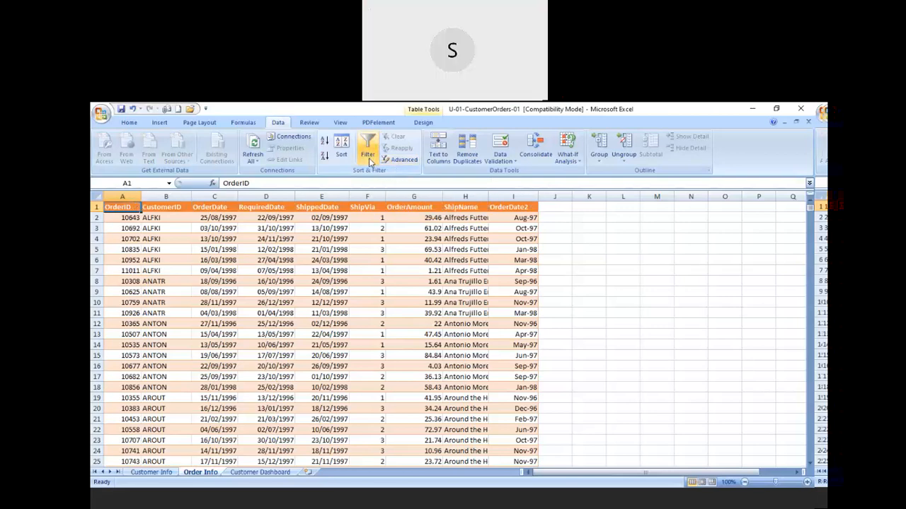
click(338, 260)
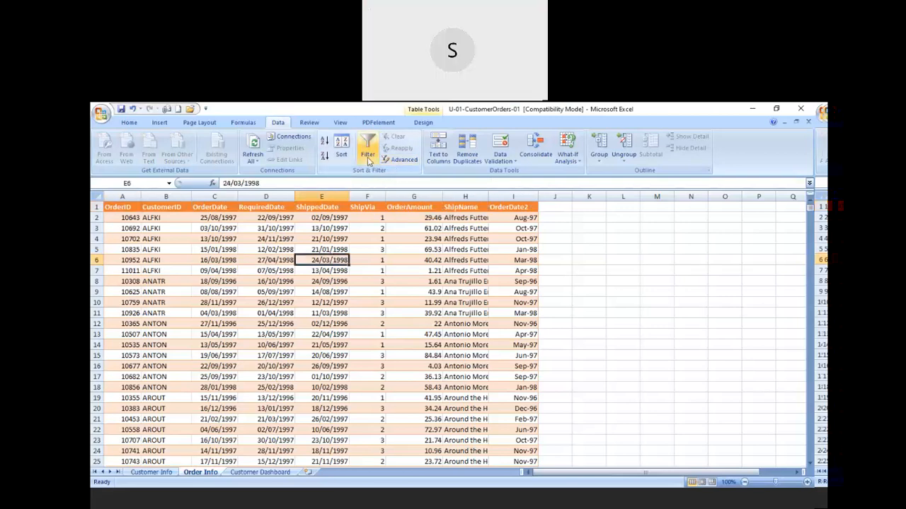
click(369, 158)
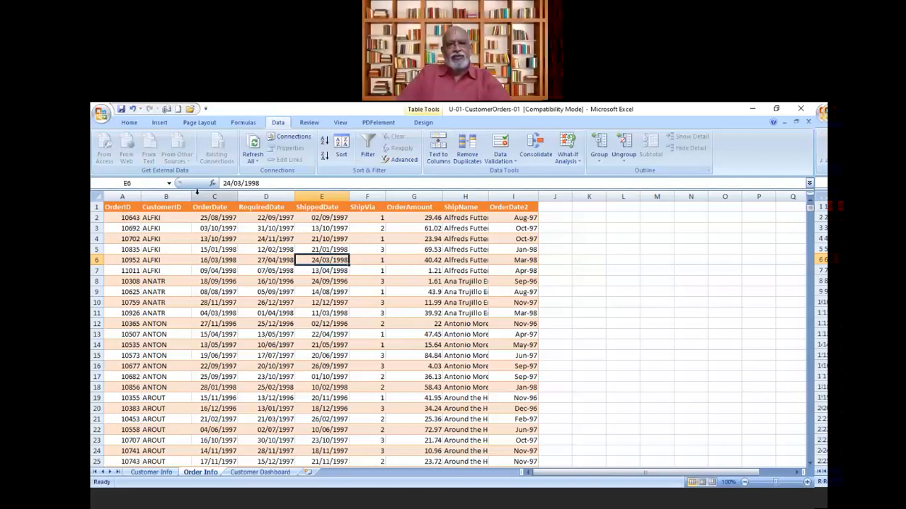
- Undo the filter removal and the deletion of the ShipAddress to ShipCountry columns, and return to the Order Info sheet
key(ctrl+Home)
key(ctrl+shift+l)
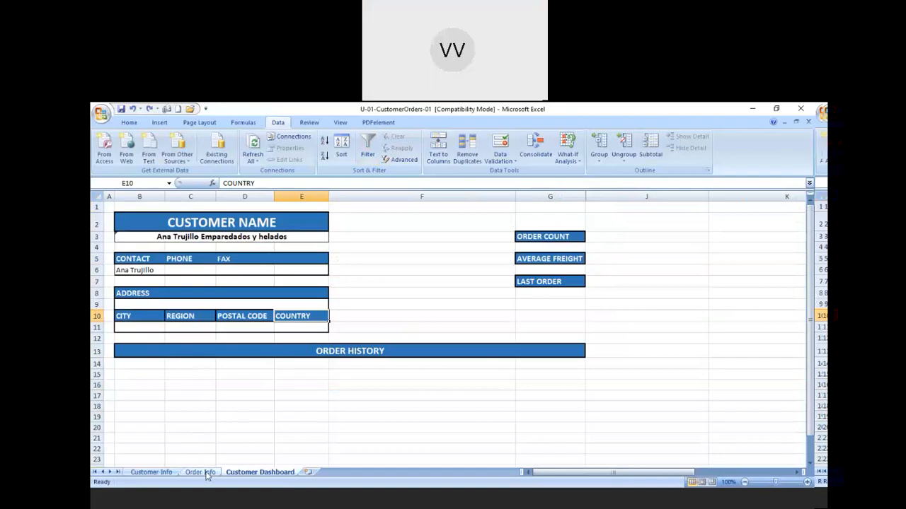
click(200, 473)
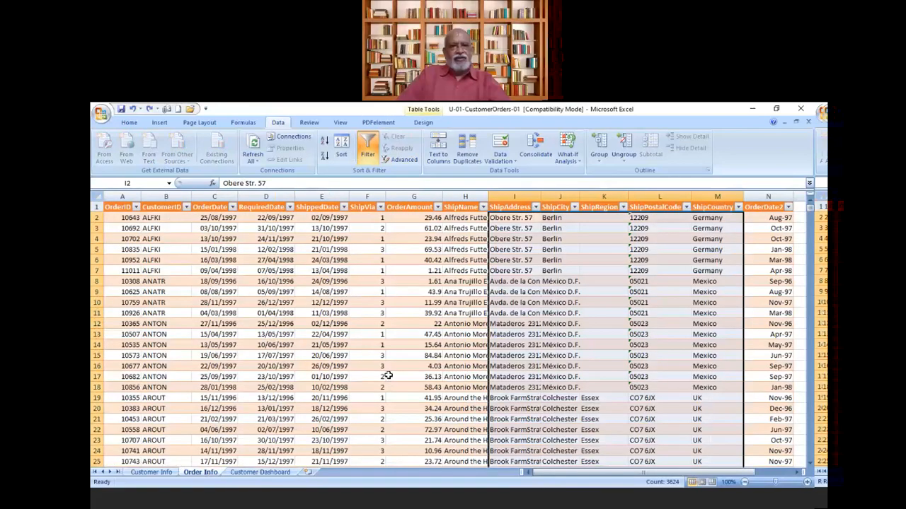
- Examine the Order Info table's columns across to OrderDate2 and the blank columns beyond it
key(Right)
key(Right)
key(Right)
key(Right)
key(Right)
key(Right)
key(Right)
key(Right)
key(Right)
key(Right)
key(Right)
key(Right)
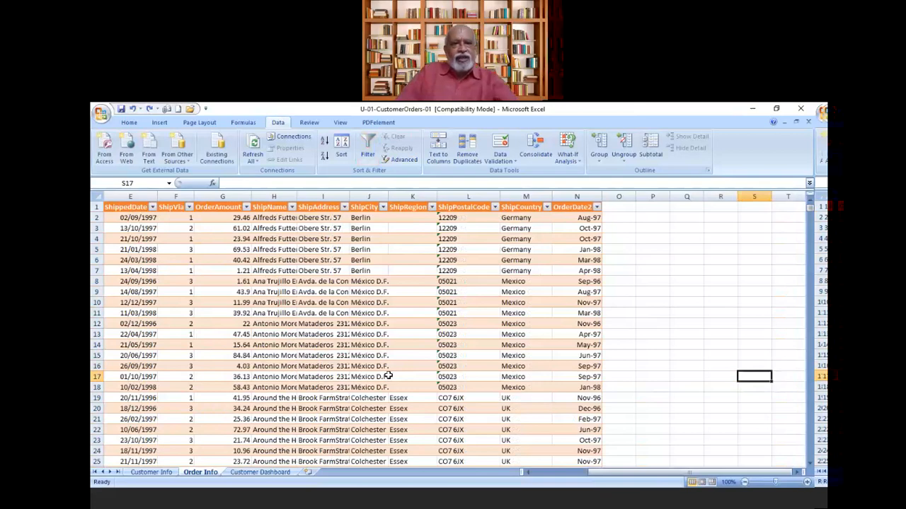
key(Left)
key(Left)
key(Left)
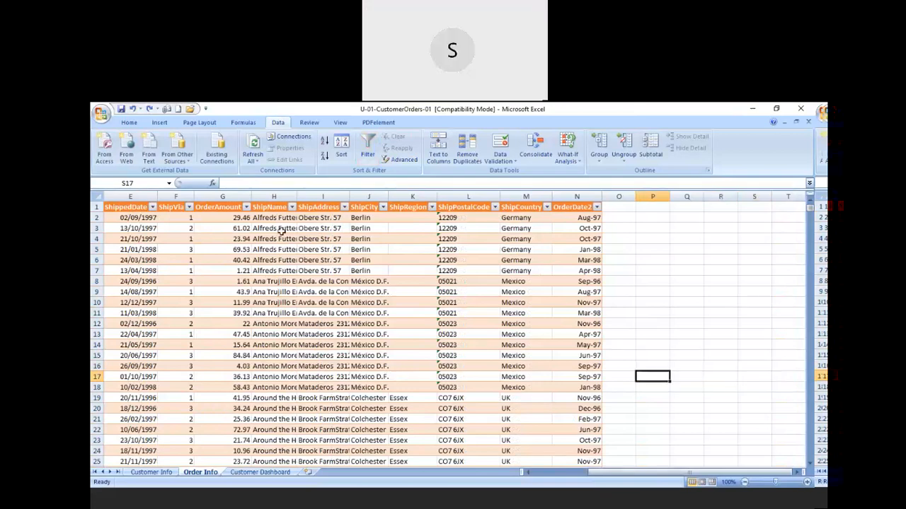
- Fit the width of the ShipName column to its contents so the full names can be read
double_click(297, 199)
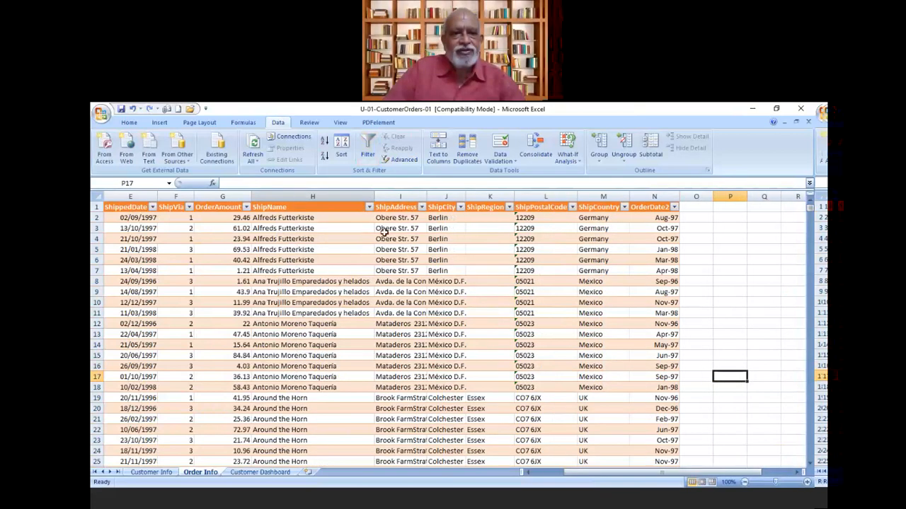
click(301, 242)
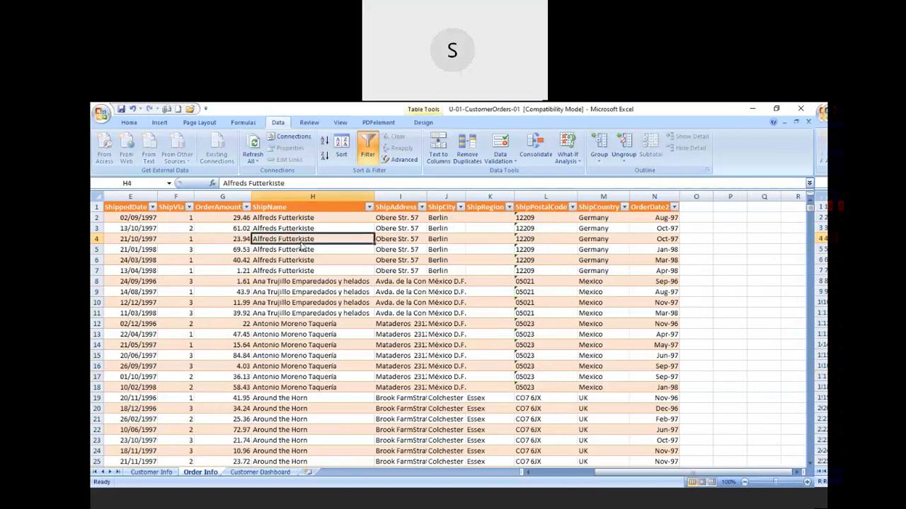
key(Left)
key(Left)
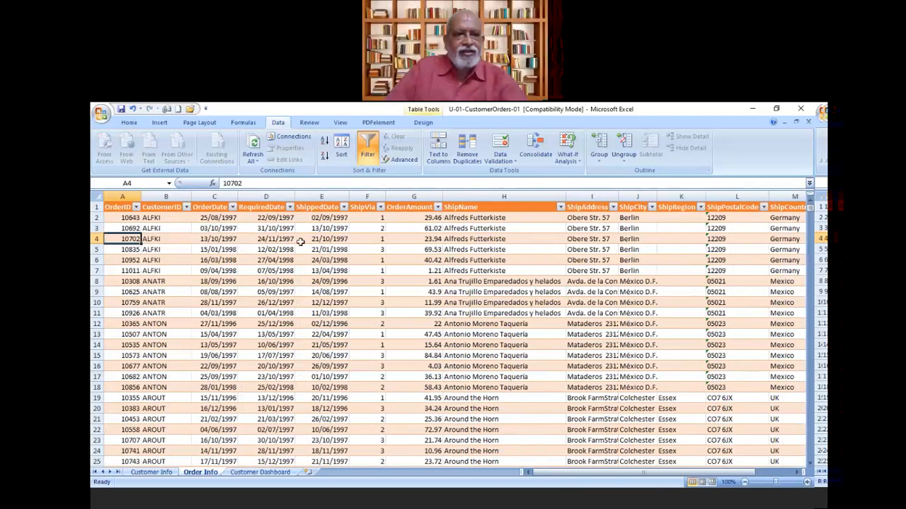
click(369, 248)
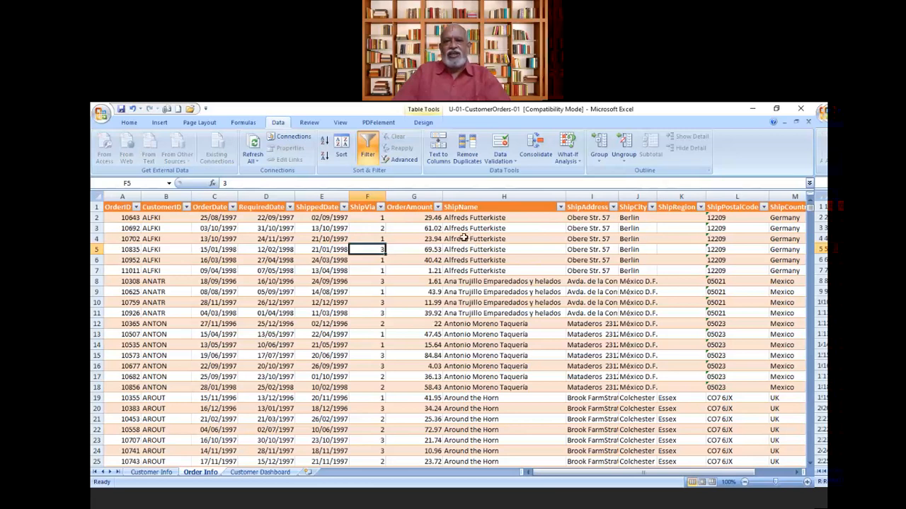
click(593, 198)
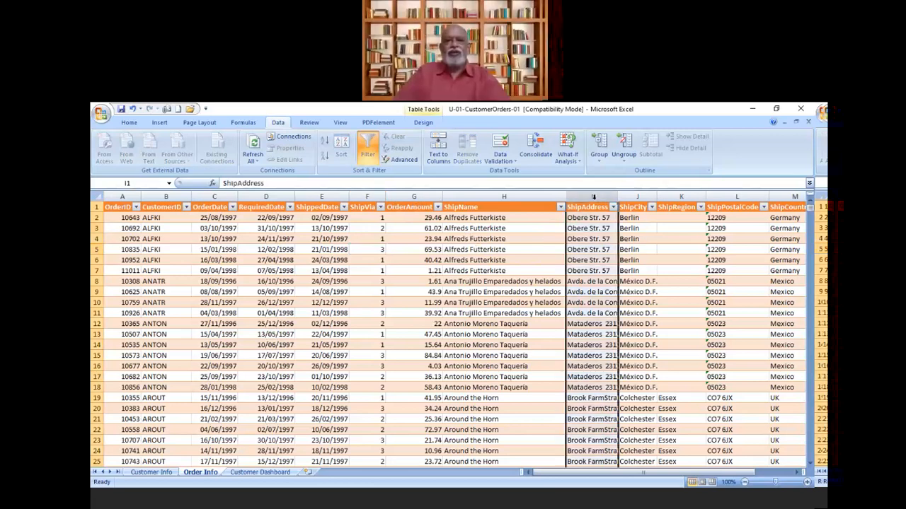
drag(592, 197, 711, 197)
drag(776, 196, 745, 197)
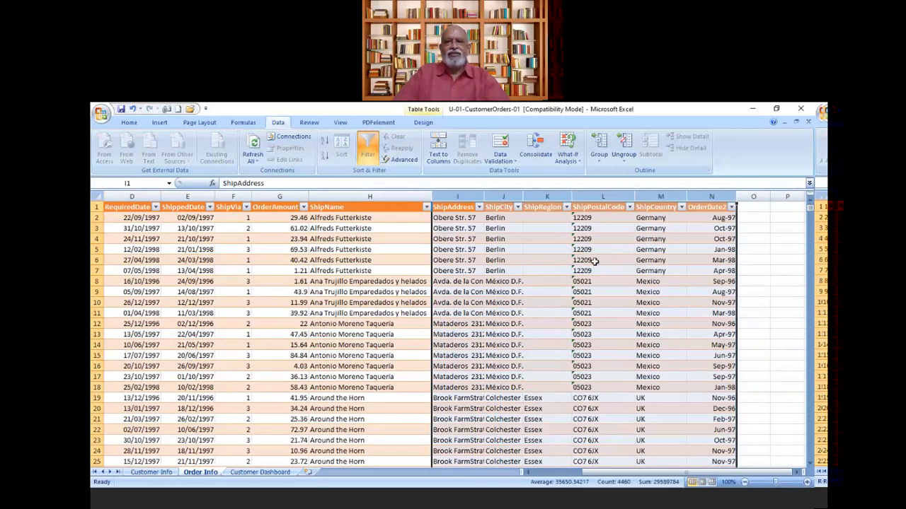
key(Left)
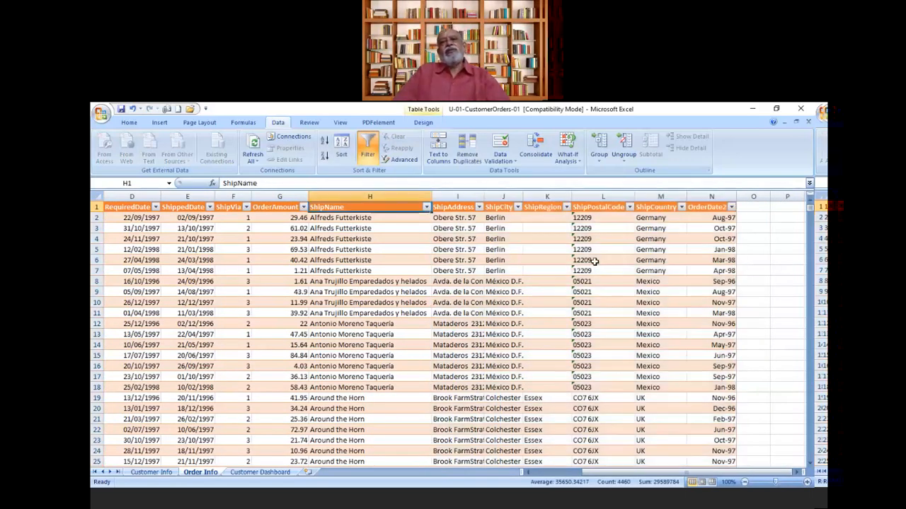
- Delete the ShipAddress and ShipCity columns from the Order Info sheet one at a time
click(453, 196)
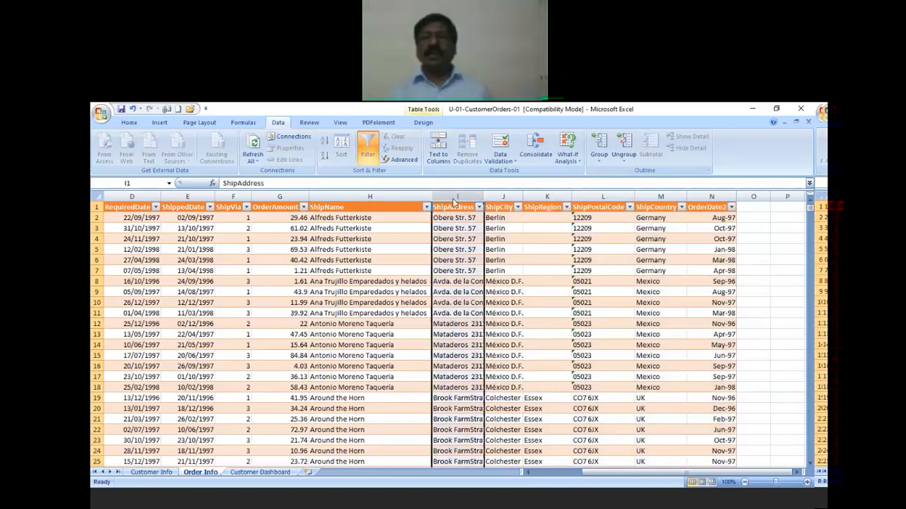
right_click(452, 196)
click(484, 264)
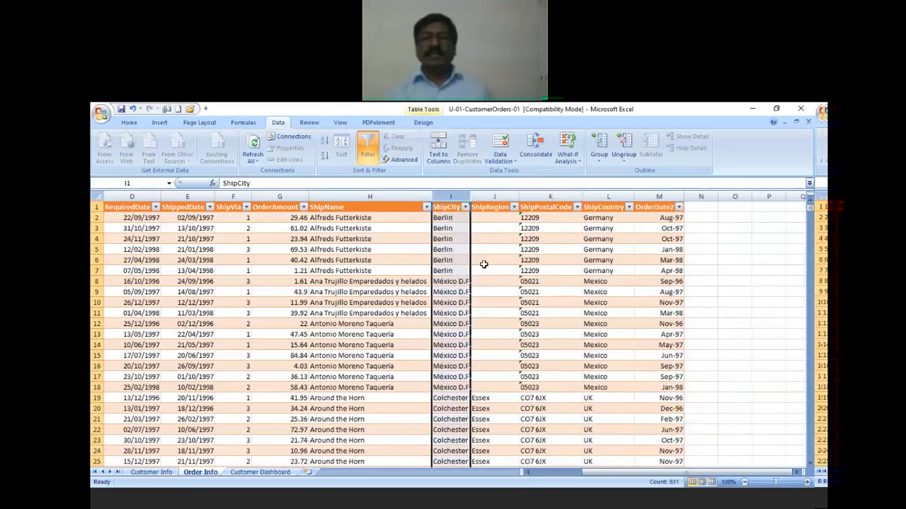
right_click(452, 196)
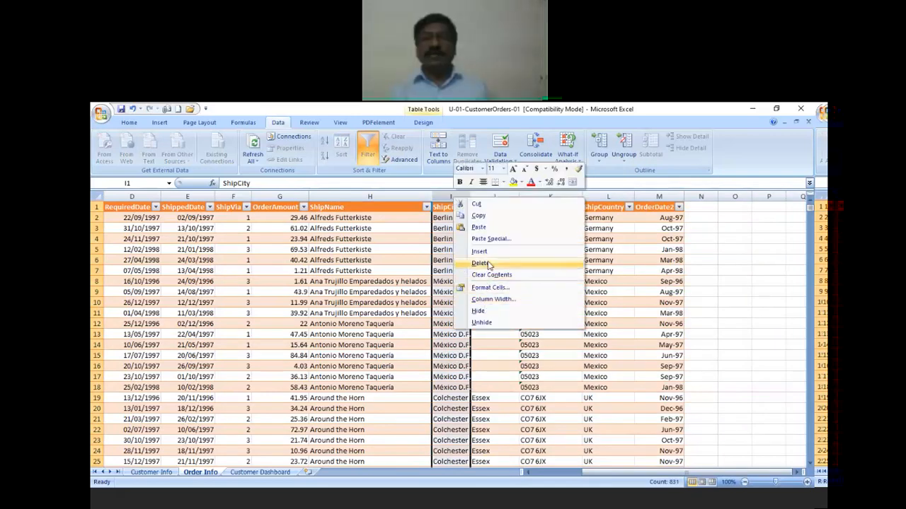
click(487, 264)
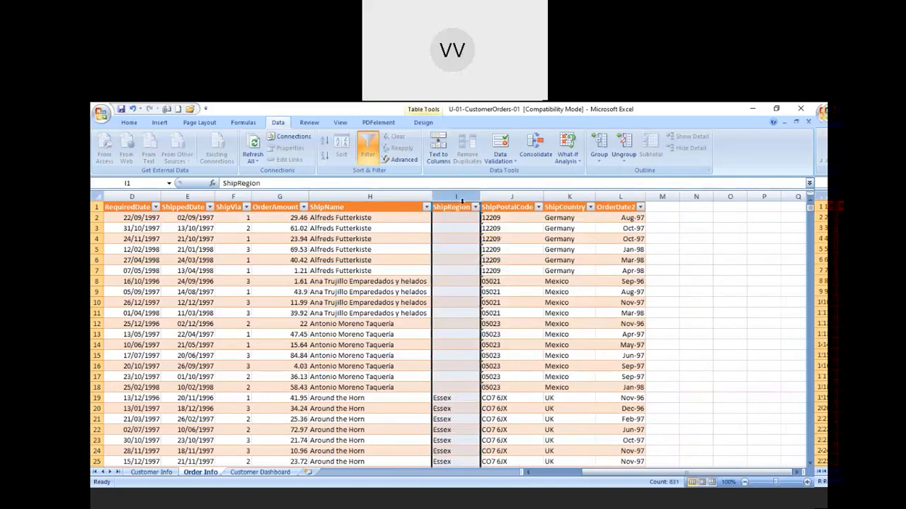
- Delete the ShipRegion, ShipPostalCode and ShipCountry columns together, keeping OrderDate2 out of the selection
key(shift+Right)
key(shift+Right)
key(shift+Right)
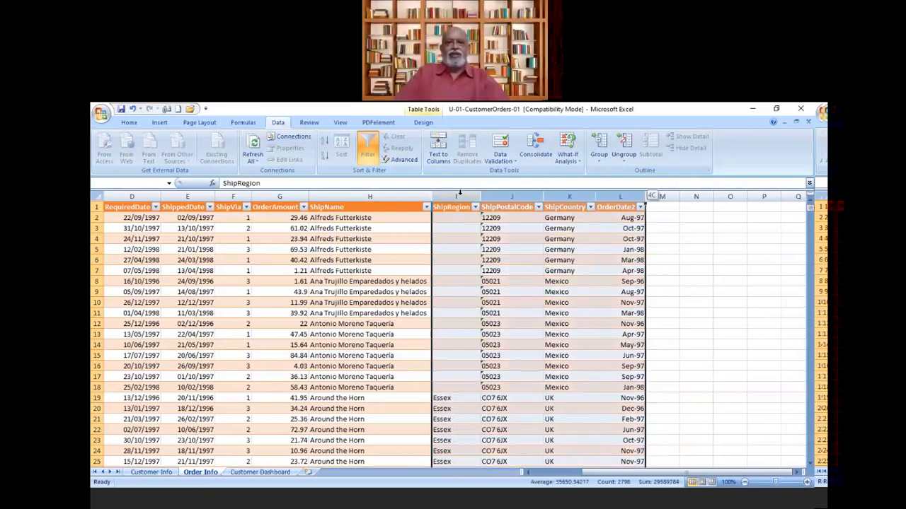
drag(459, 193, 460, 192)
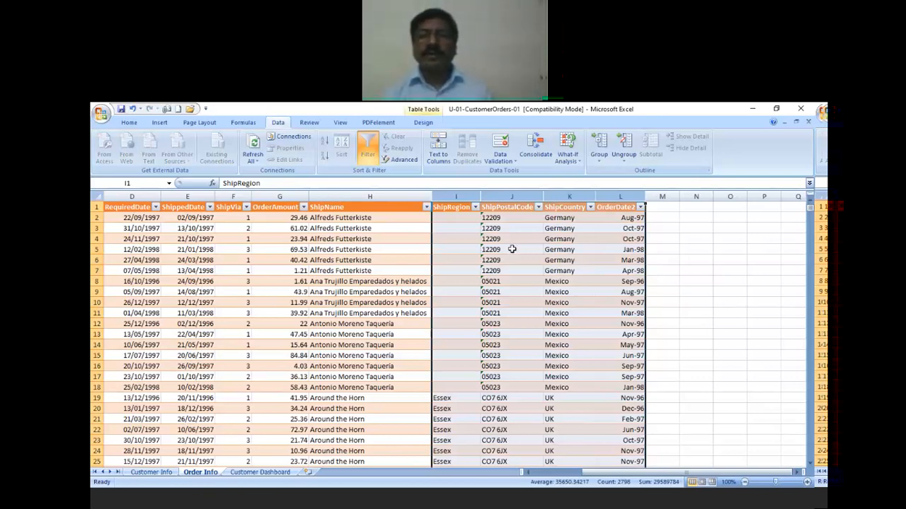
key(shift+Left)
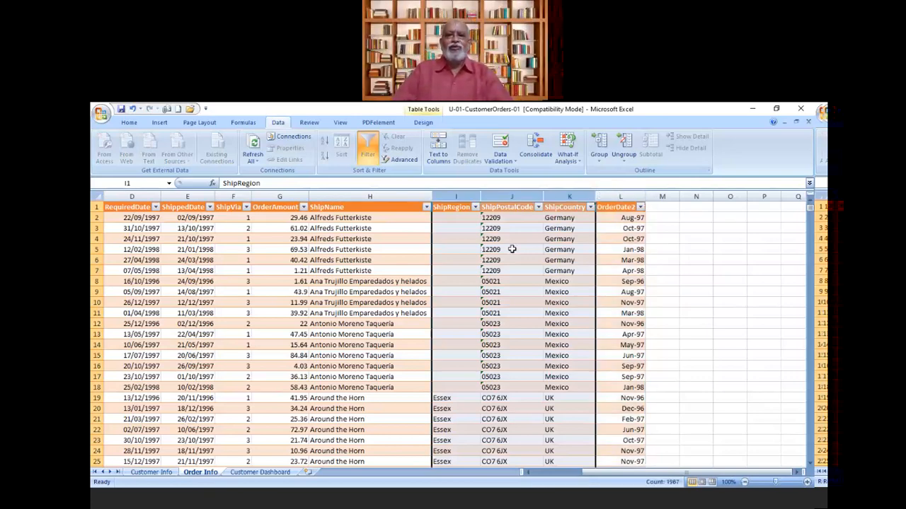
right_click(512, 249)
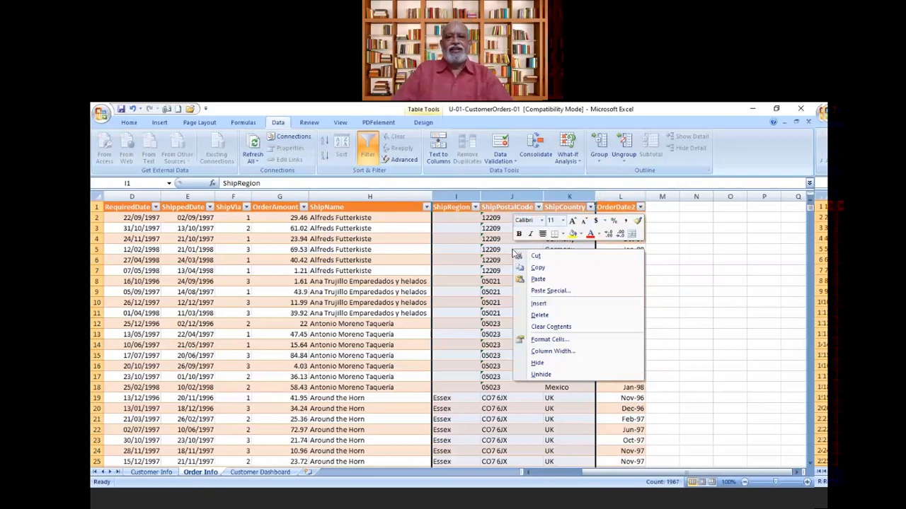
click(539, 315)
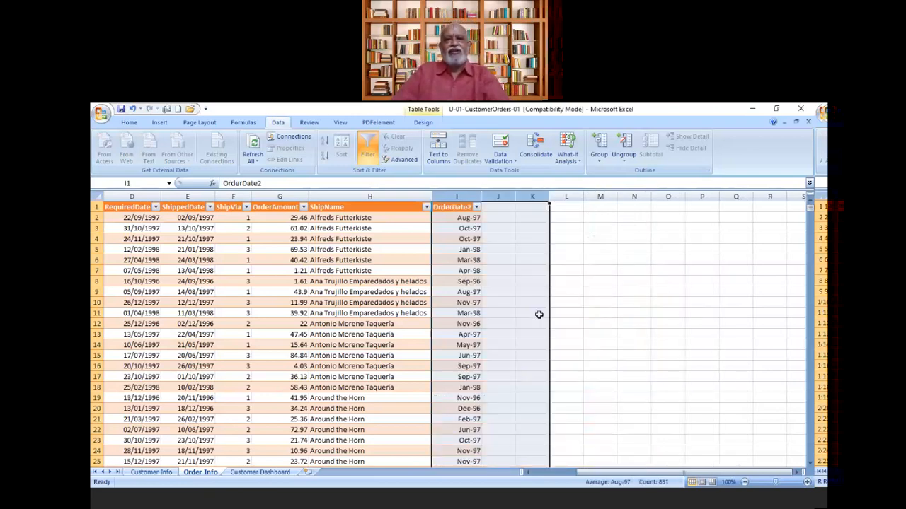
- Try to turn off the table's filter from the blank cell J5 beside the OrderDate2 column
click(509, 252)
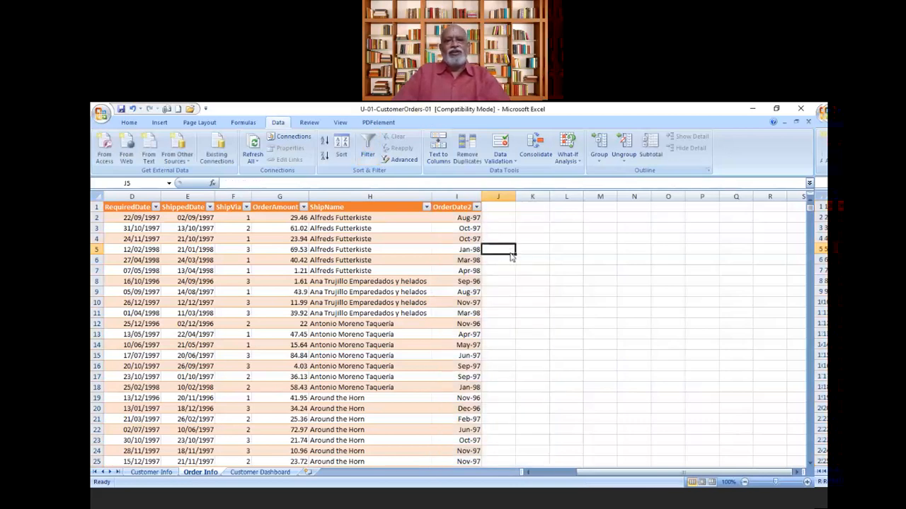
click(367, 149)
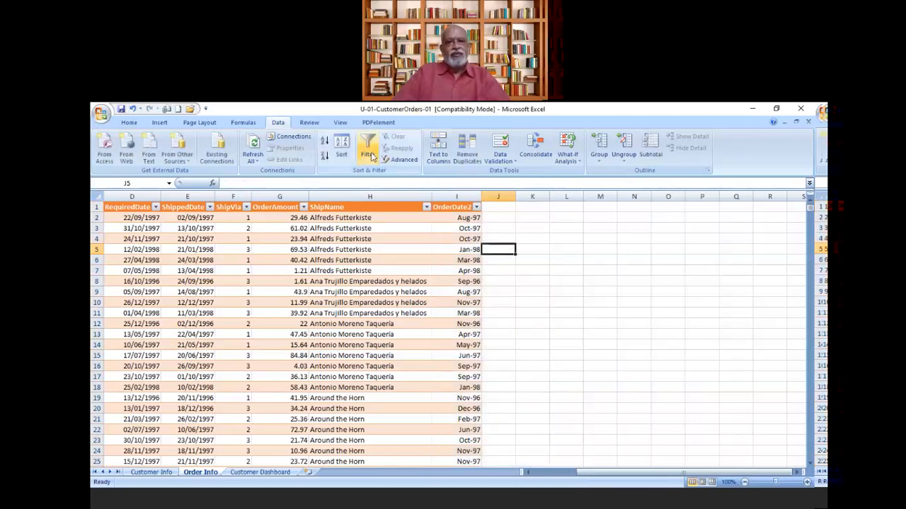
click(448, 327)
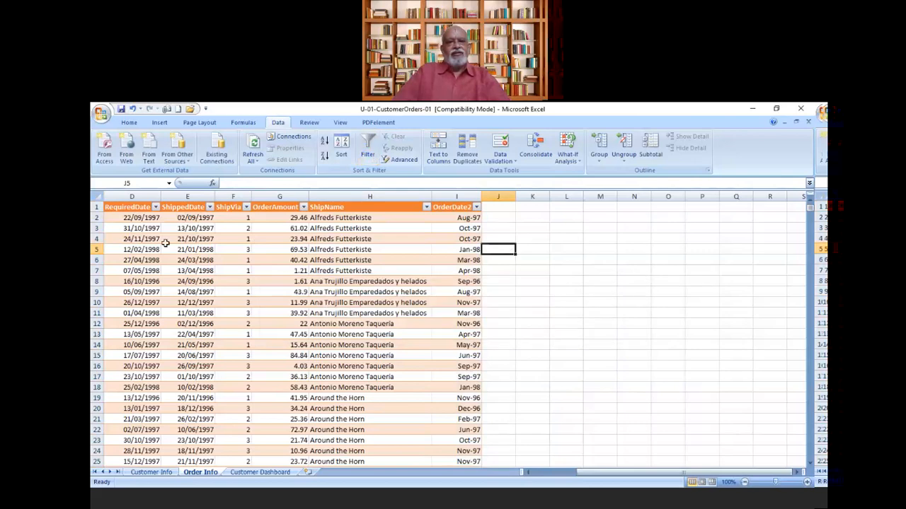
- Turn off the Order Info table's filter with the OrderID header cell A1 selected
click(124, 211)
key(ctrl+Home)
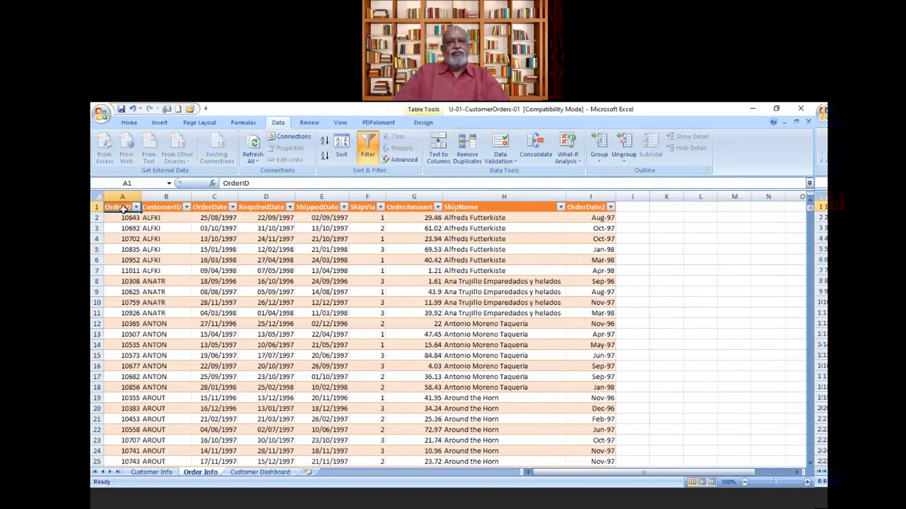
click(368, 155)
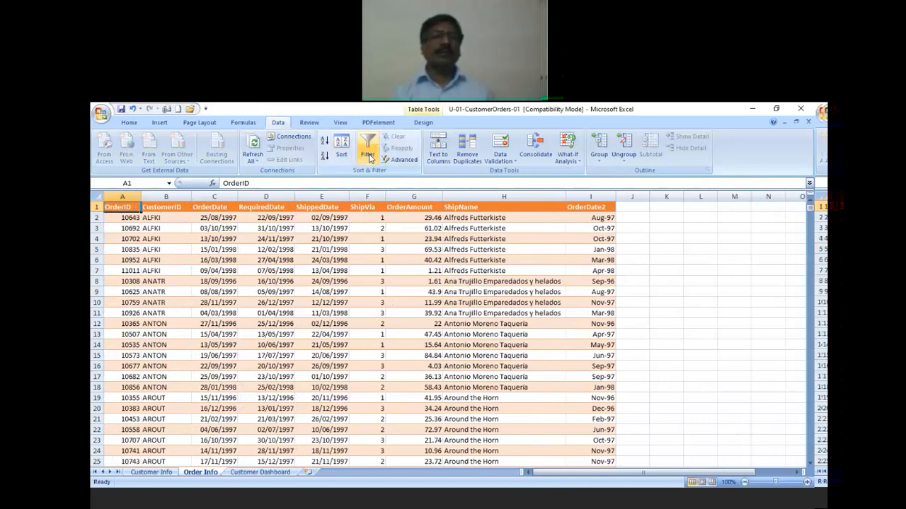
click(272, 291)
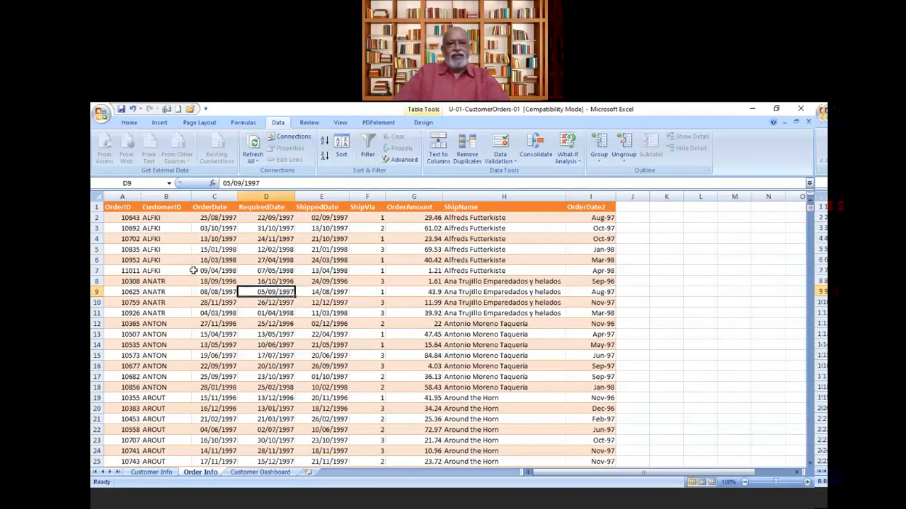
click(125, 220)
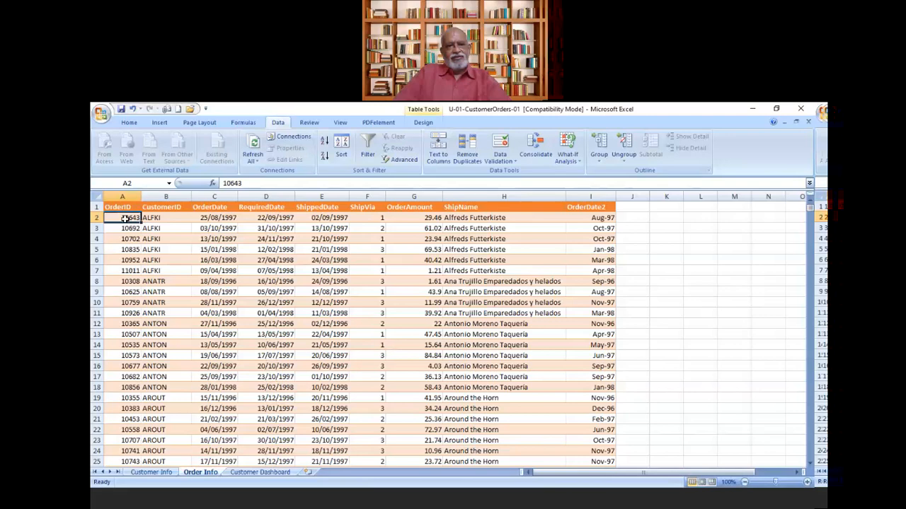
key(ctrl+shift+Down)
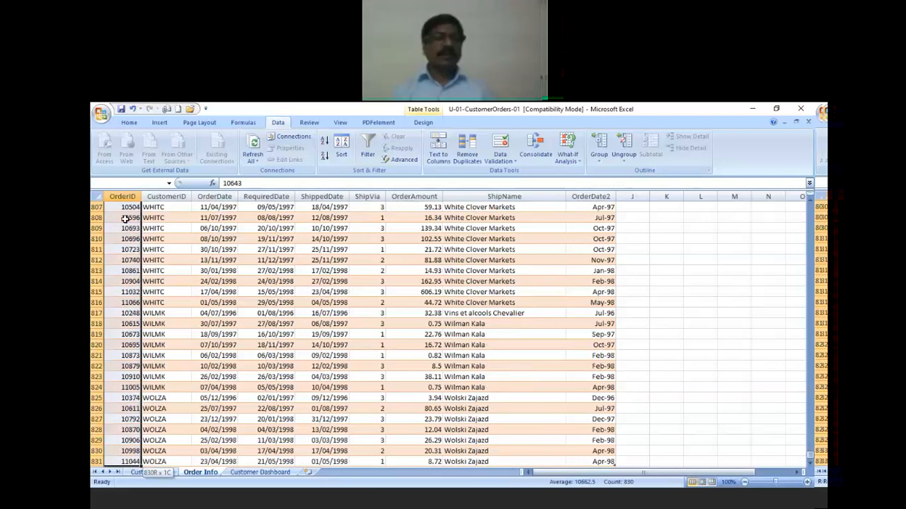
key(ctrl+shift+Right)
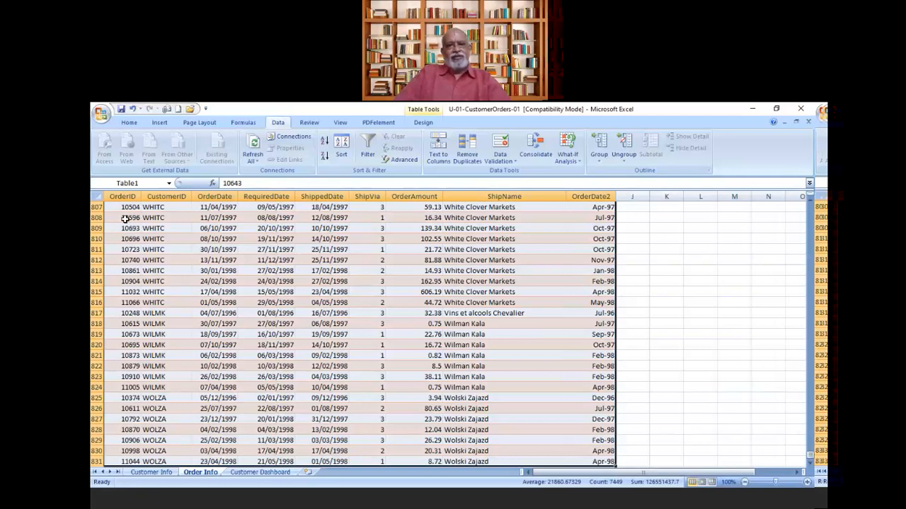
key(shift+BackSpace)
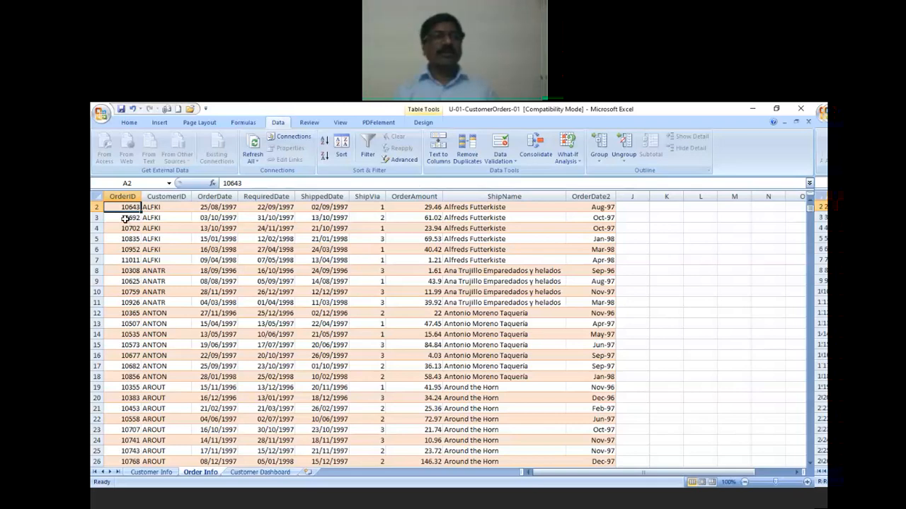
click(125, 220)
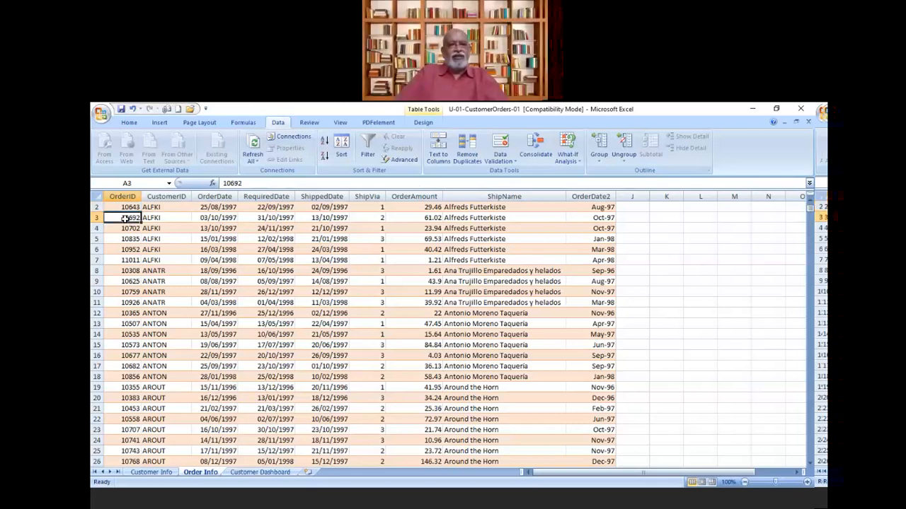
key(Down)
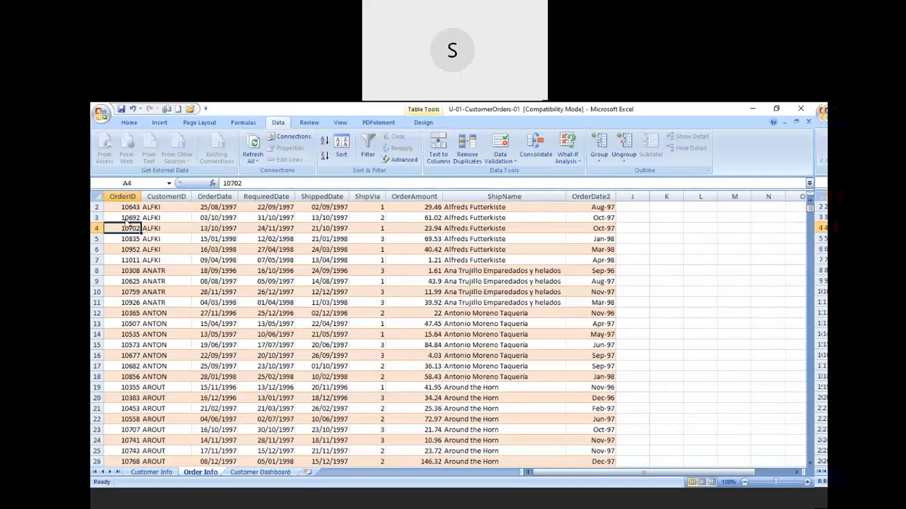
- Copy the Order Info table's data rows without headers to B14 on the Customer Dashboard sheet, then undo the paste
key(ctrl+a)
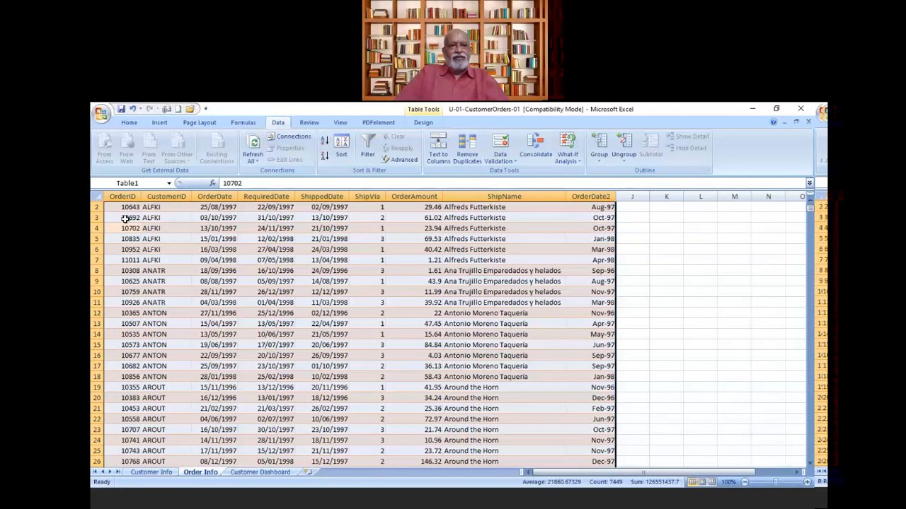
key(ctrl+c)
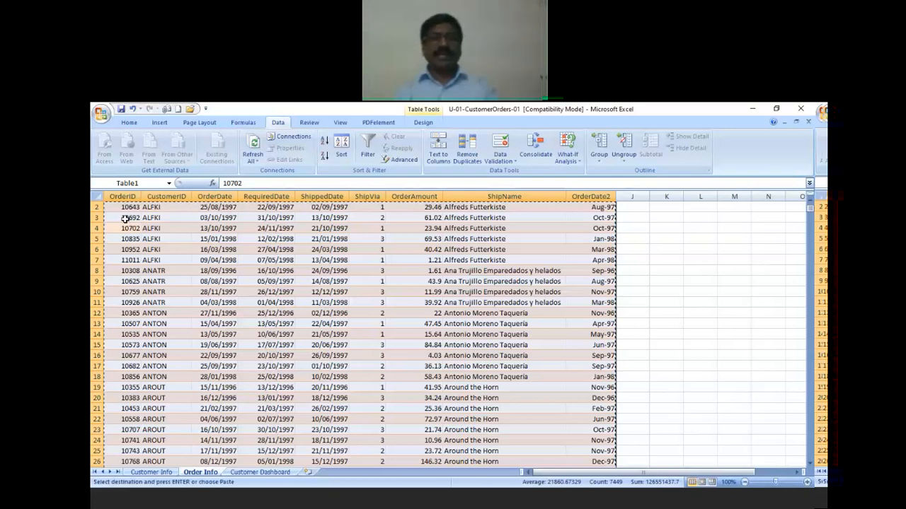
click(256, 474)
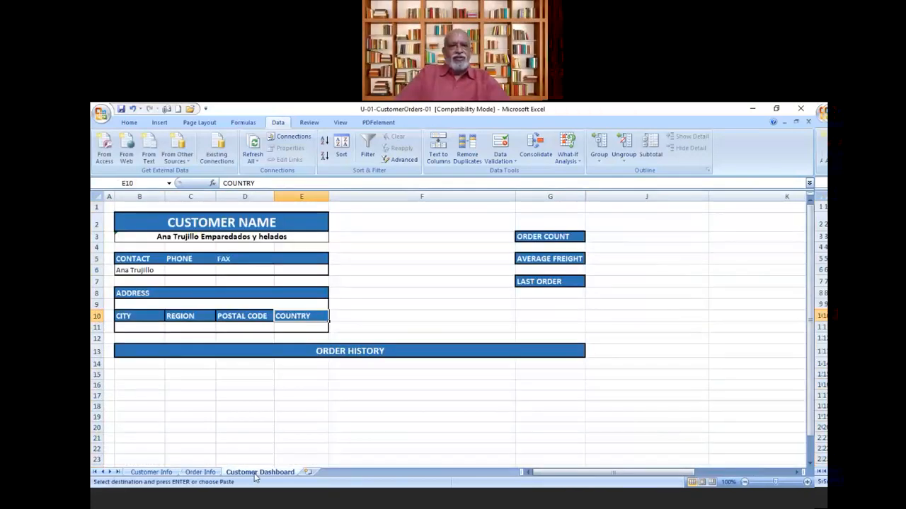
click(139, 364)
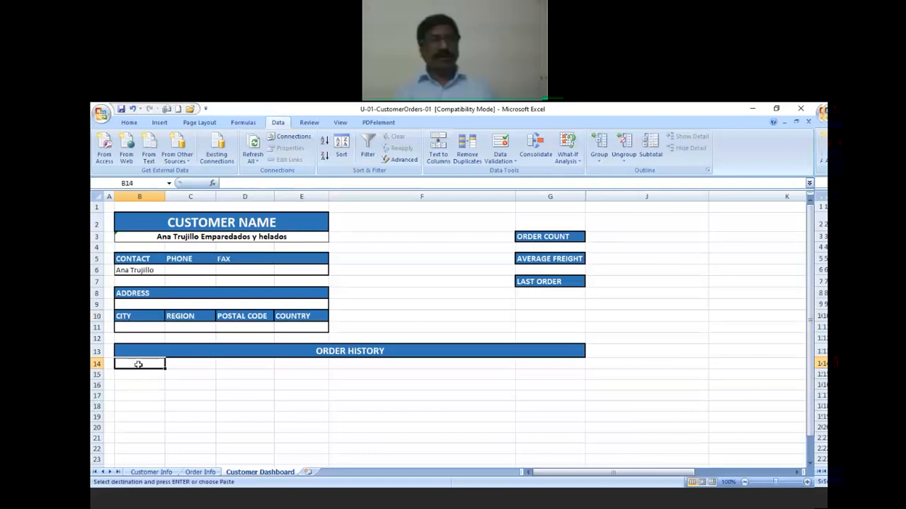
key(ctrl+v)
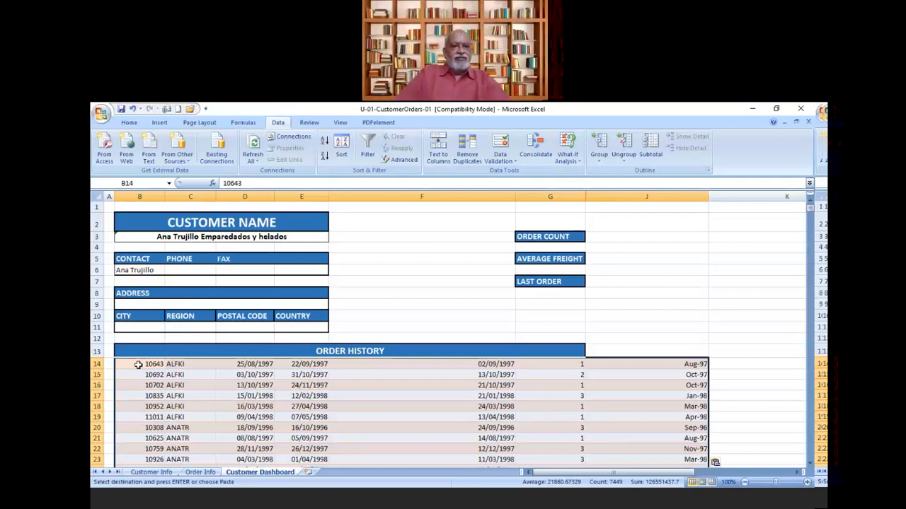
click(132, 110)
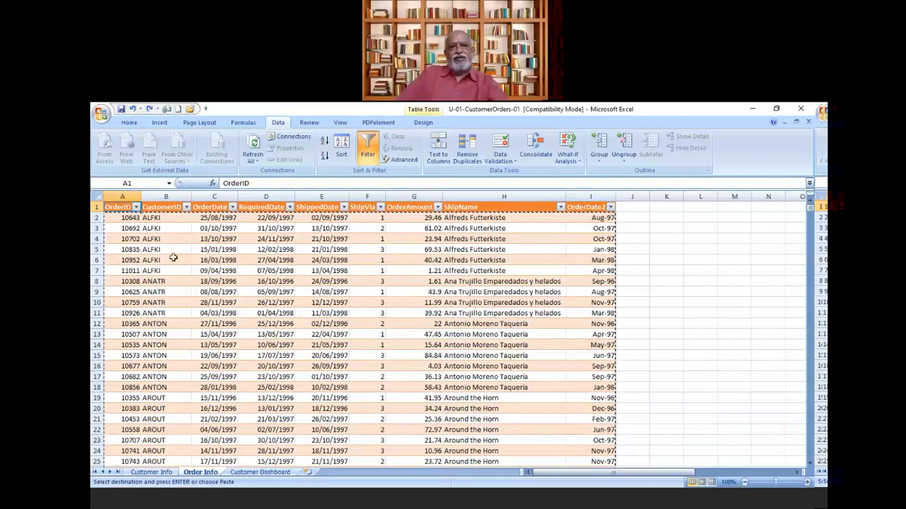
key(Escape)
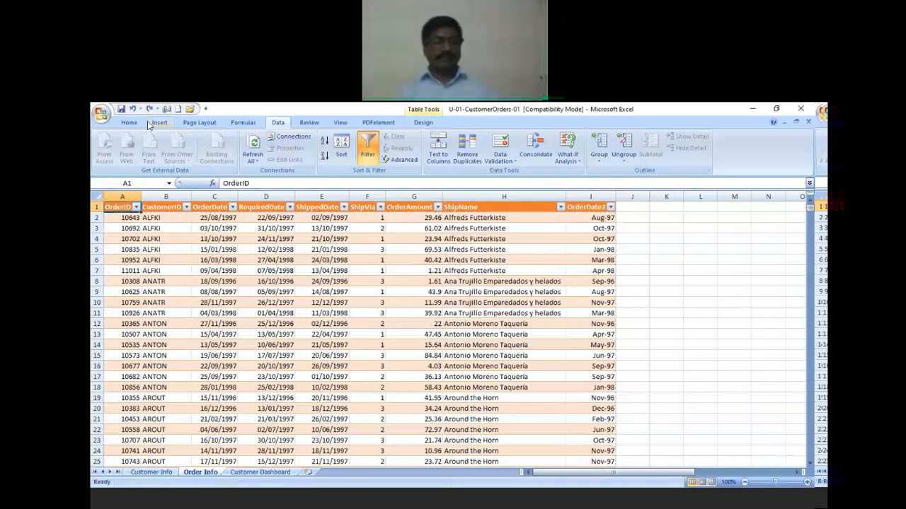
- Remove the filter buttons from the Order Info table's header row, working from a cell inside the table
click(170, 259)
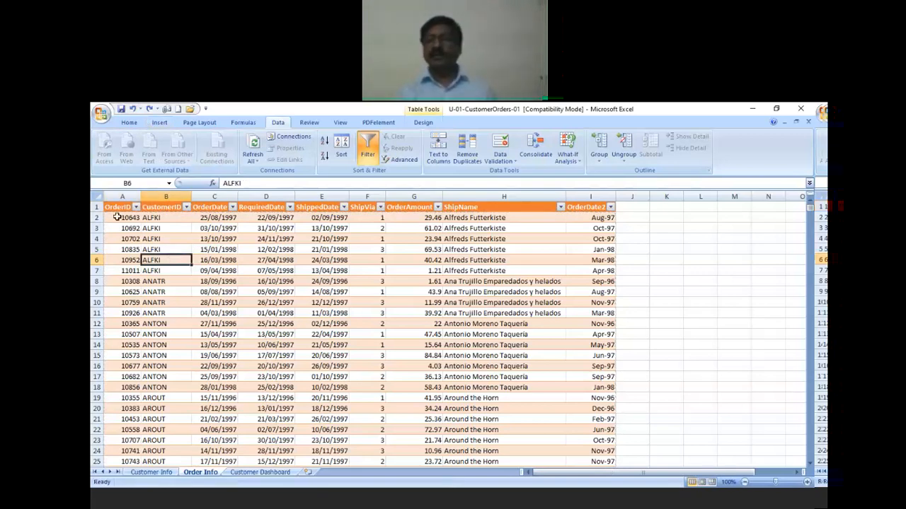
click(113, 210)
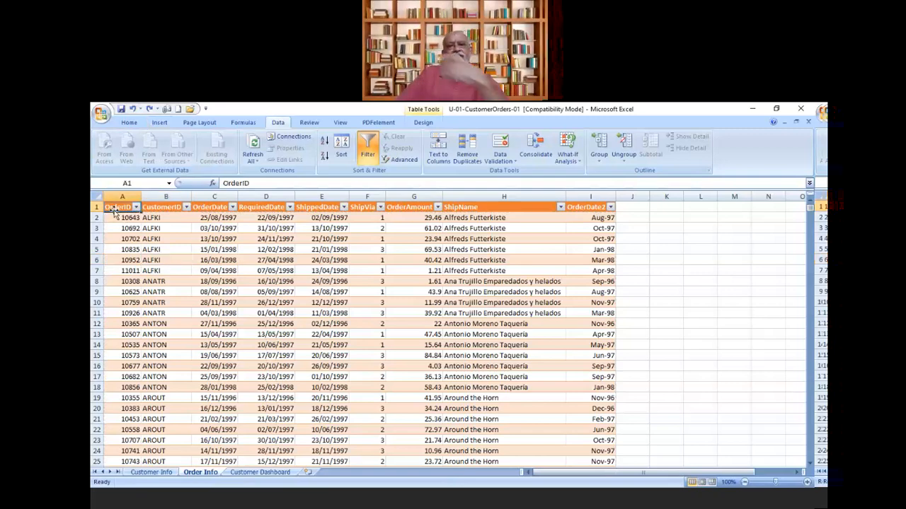
click(182, 280)
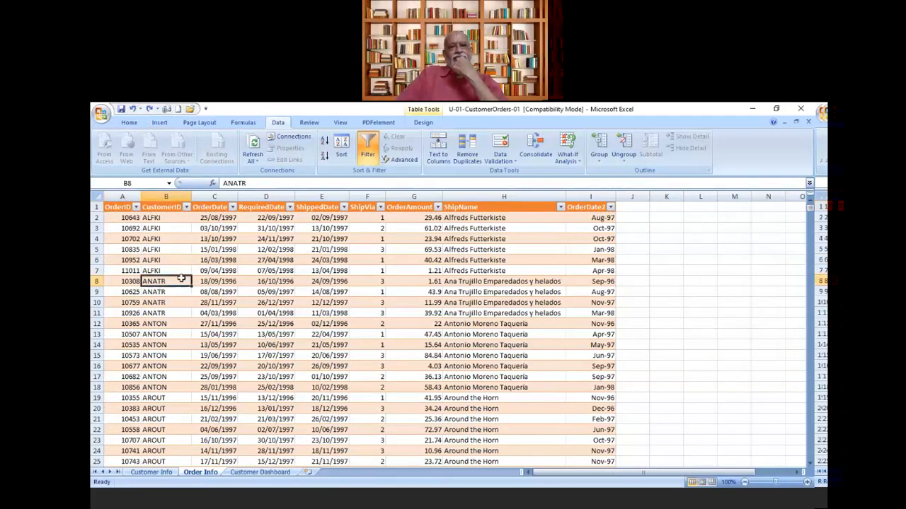
click(368, 150)
click(223, 355)
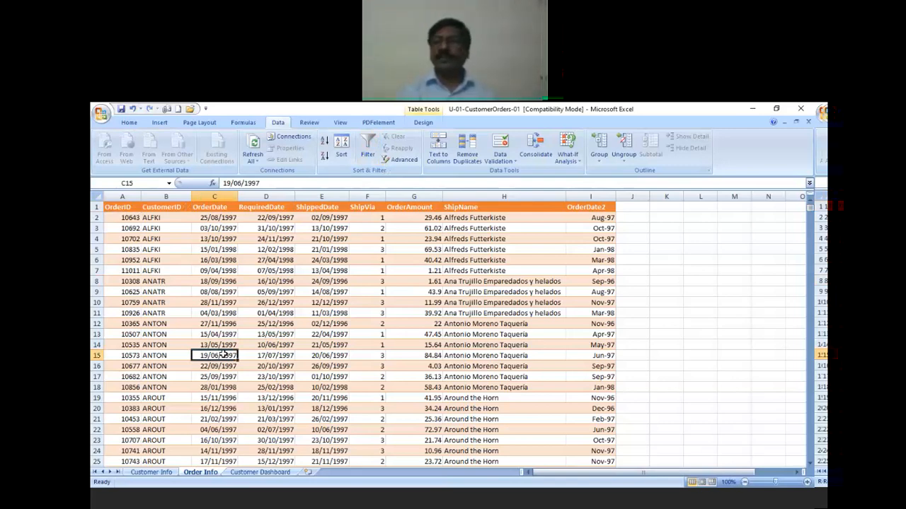
- Try to copy the entire Order Info worksheet into cell B14 of the Customer Dashboard sheet
click(98, 197)
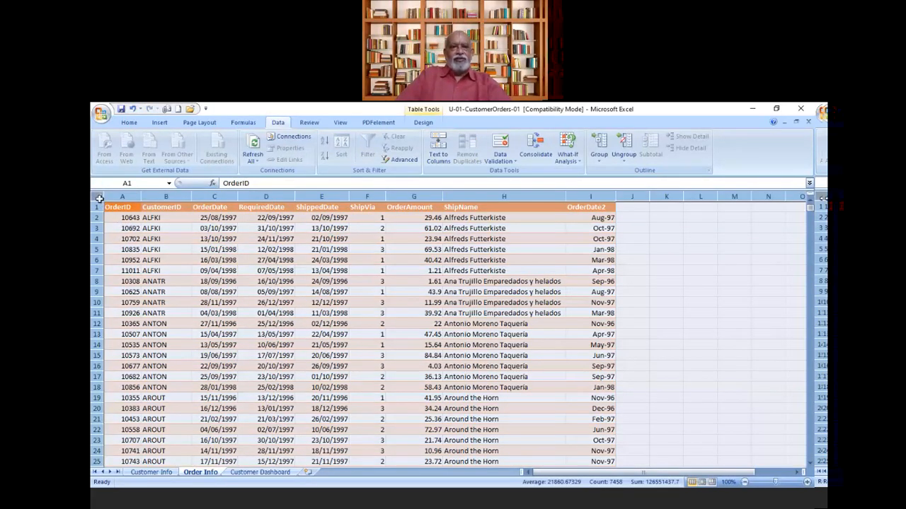
key(ctrl+c)
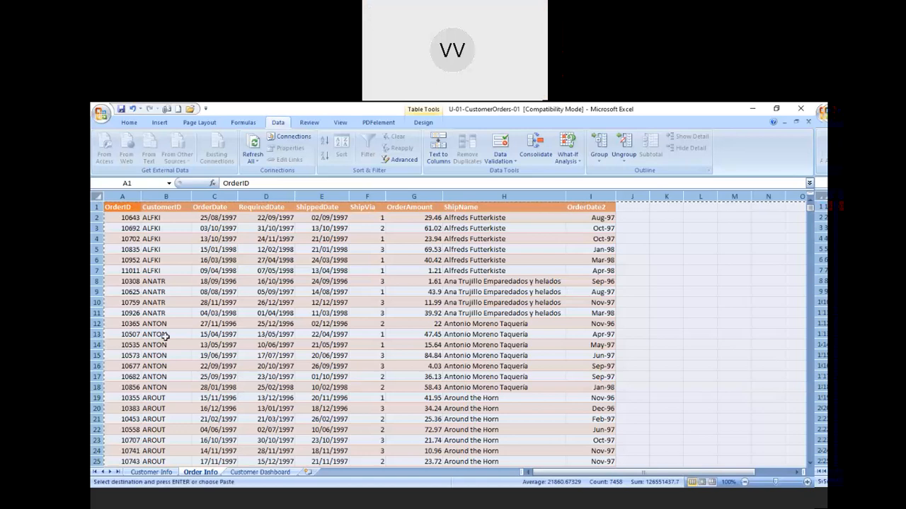
click(253, 473)
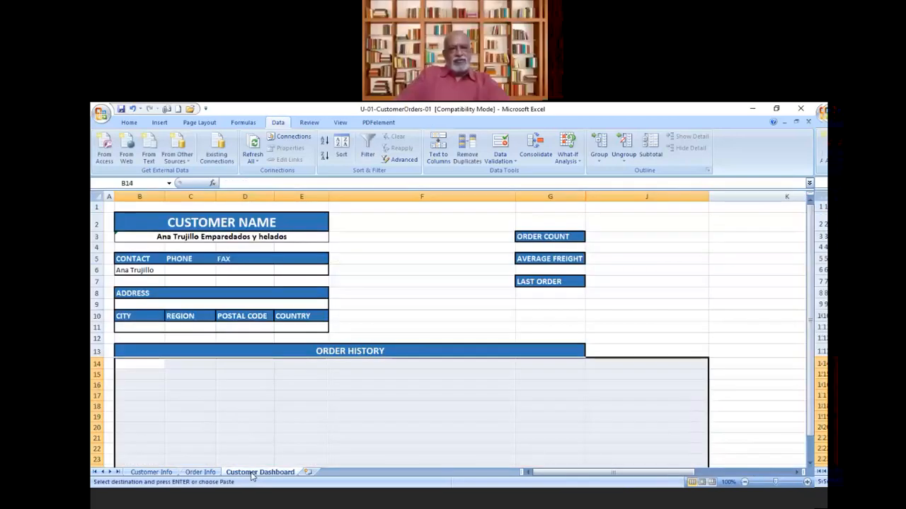
click(131, 364)
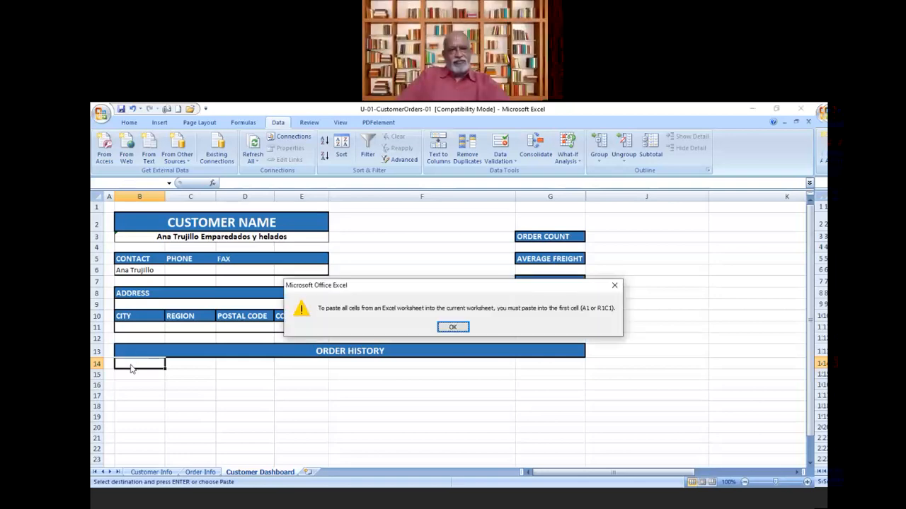
click(452, 327)
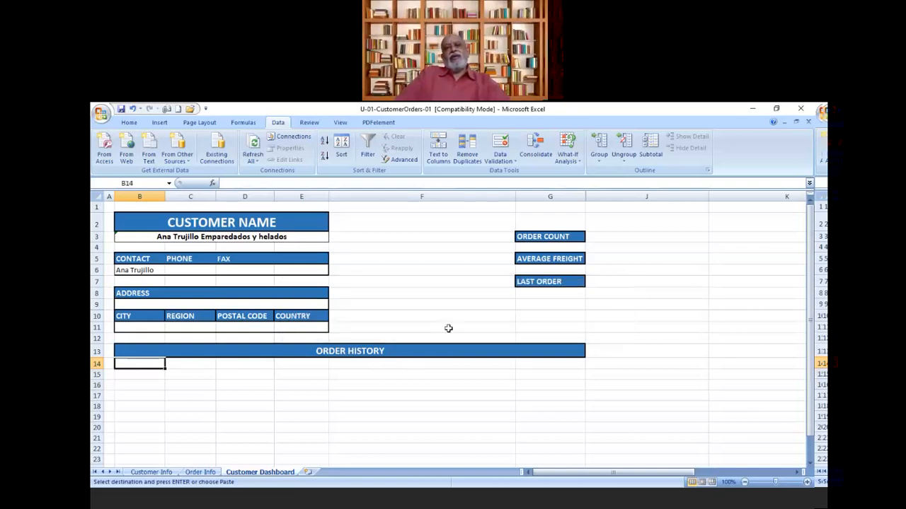
- Copy the Order Info table with its headers, OrderID through OrderDate2, to B14 under ORDER HISTORY on the Customer Dashboard sheet
click(210, 475)
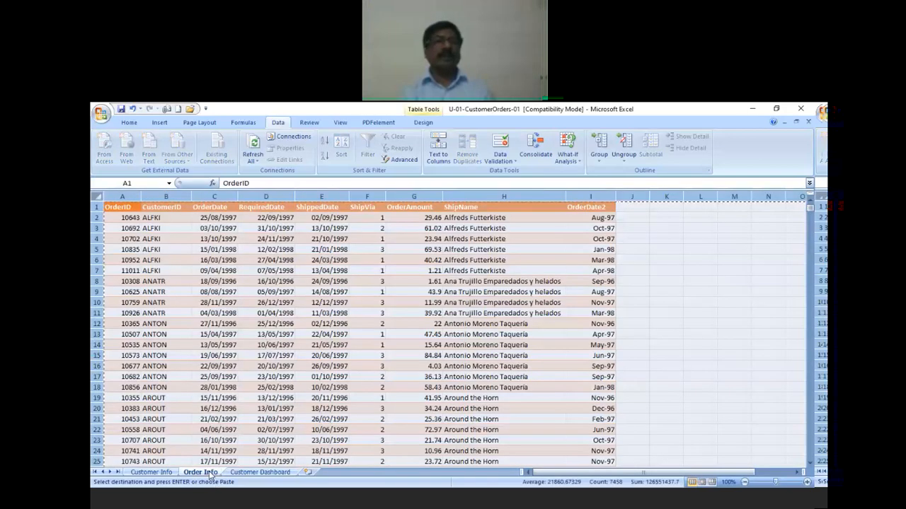
click(118, 208)
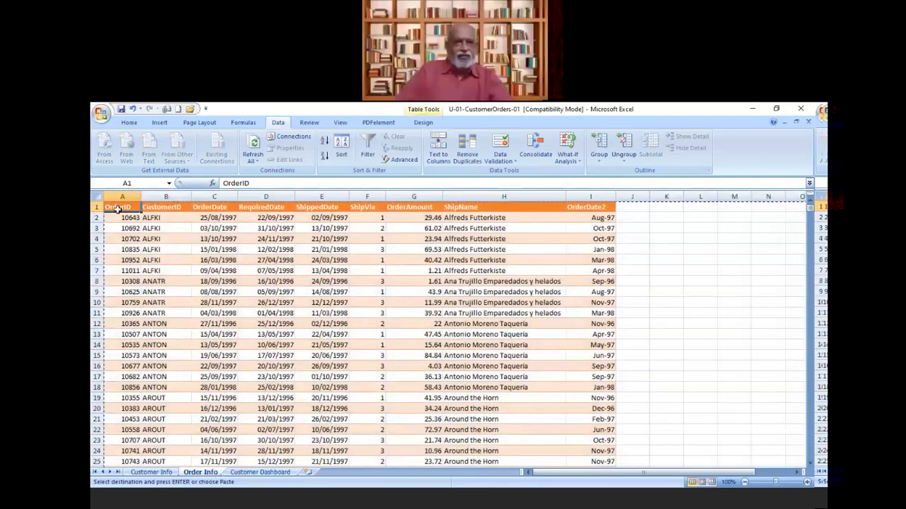
key(shift+Right)
key(shift+Right)
key(shift+Right)
key(shift+Right)
key(shift+Right)
key(shift+Right)
key(shift+Right)
key(shift+Right)
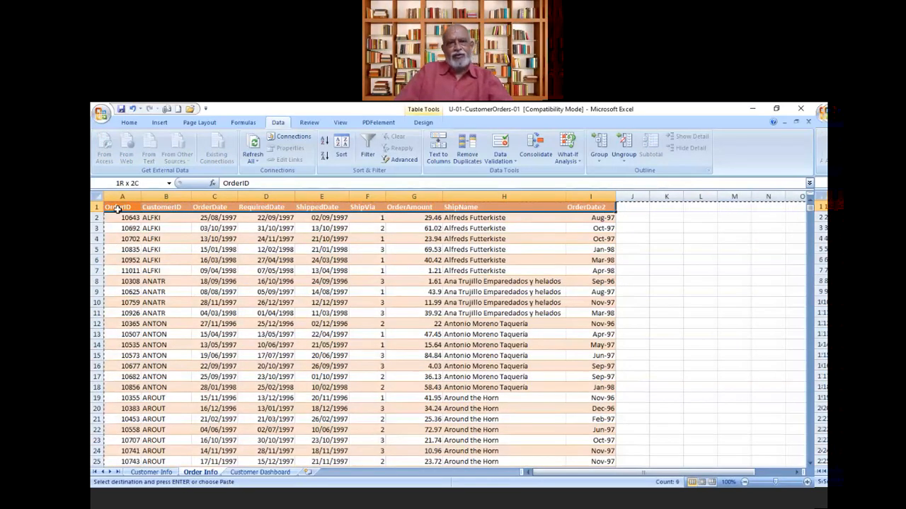
key(ctrl+shift+Down)
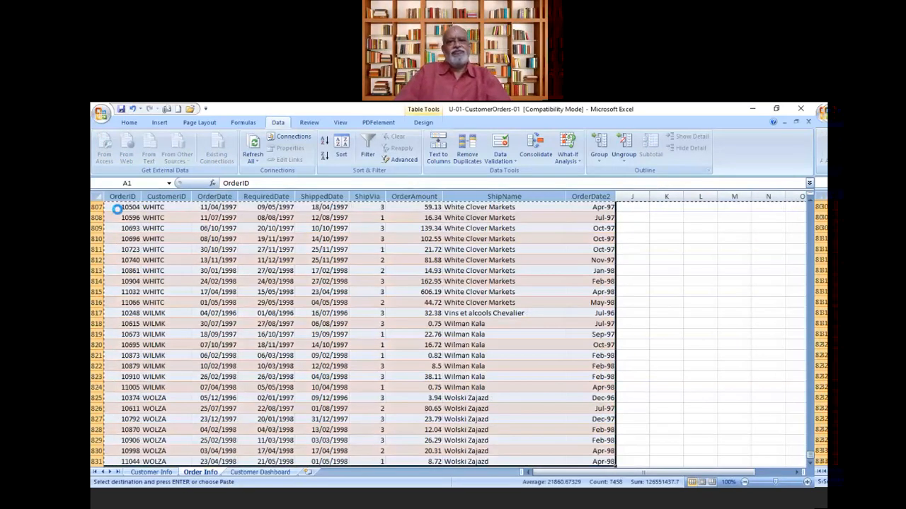
click(255, 473)
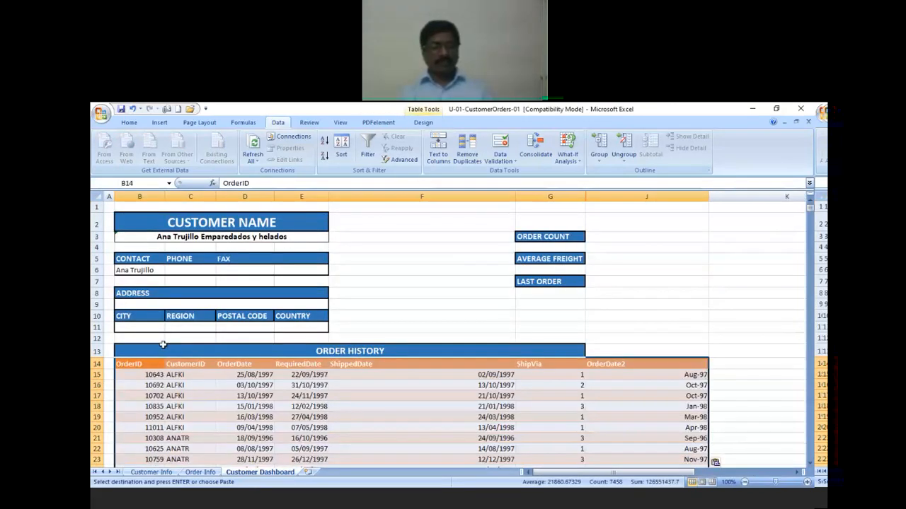
key(ctrl+v)
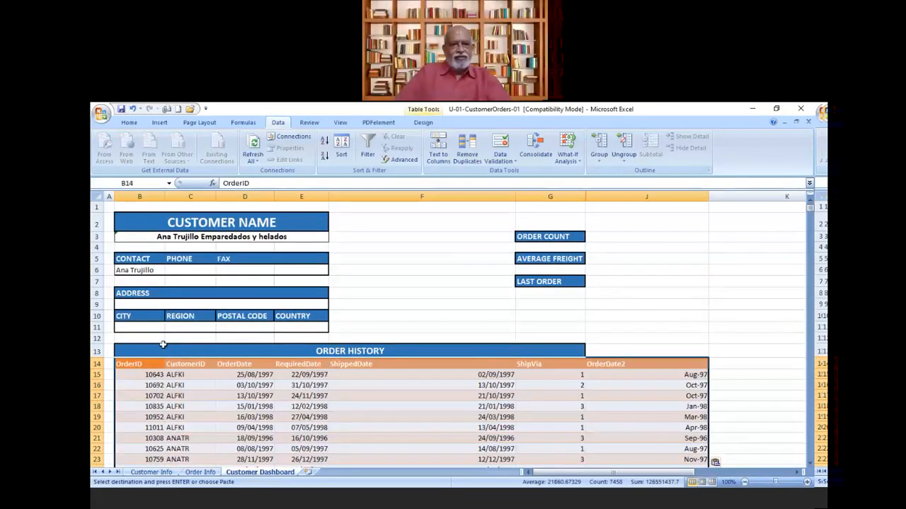
- Narrow dashboard columns F and J so they closely fit the ShippedDate and OrderDate2 entries
key(Down)
key(Down)
key(Down)
key(Down)
key(Down)
key(Down)
key(Down)
key(Down)
key(Down)
key(Down)
key(Down)
key(Down)
key(Down)
key(Down)
key(Down)
key(Down)
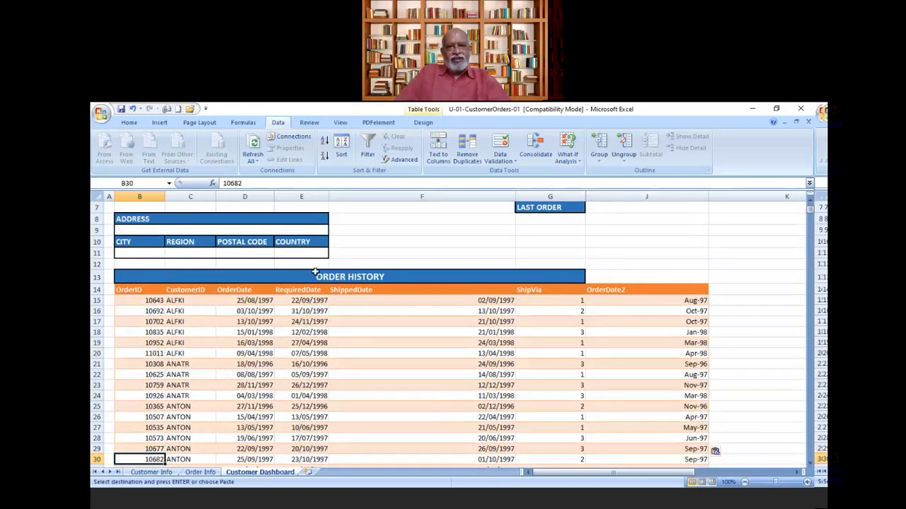
drag(513, 198, 375, 199)
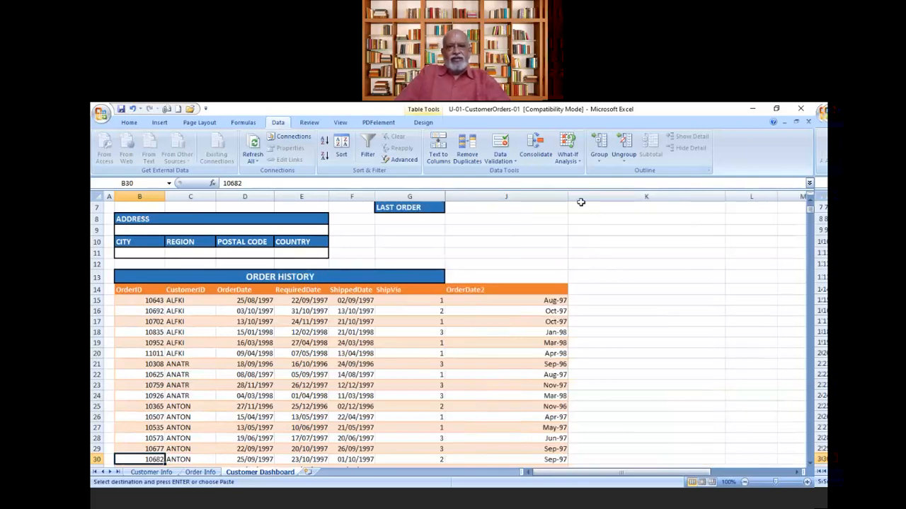
drag(566, 197, 486, 198)
click(301, 311)
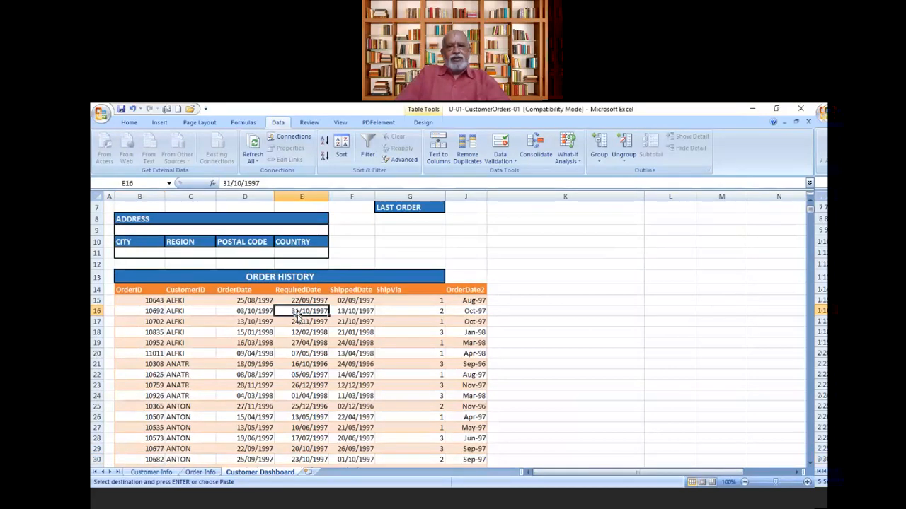
key(Left)
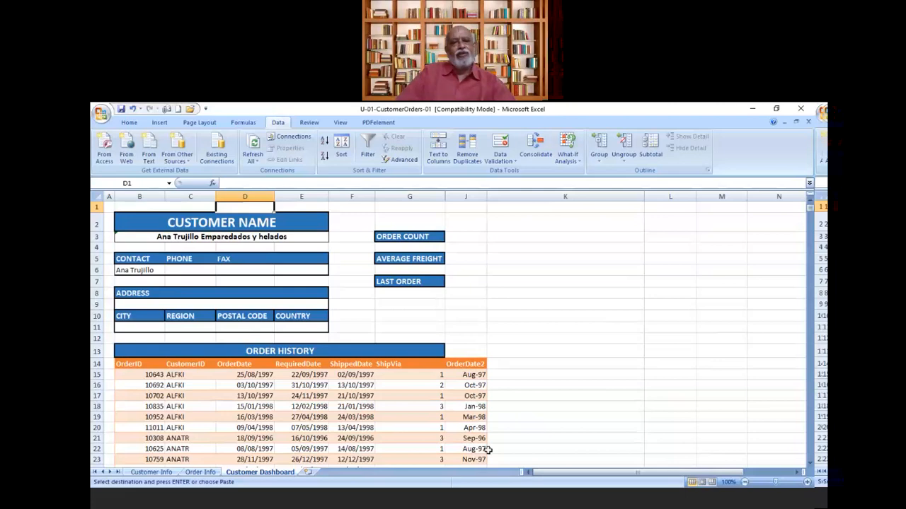
- Compare the columns of the dashboard's order history with the original columns on the Order Info sheet
click(528, 396)
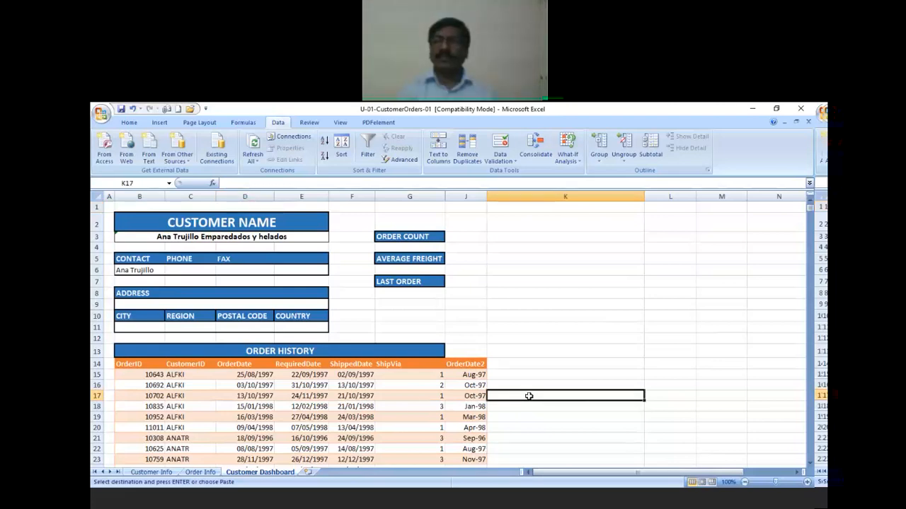
click(184, 384)
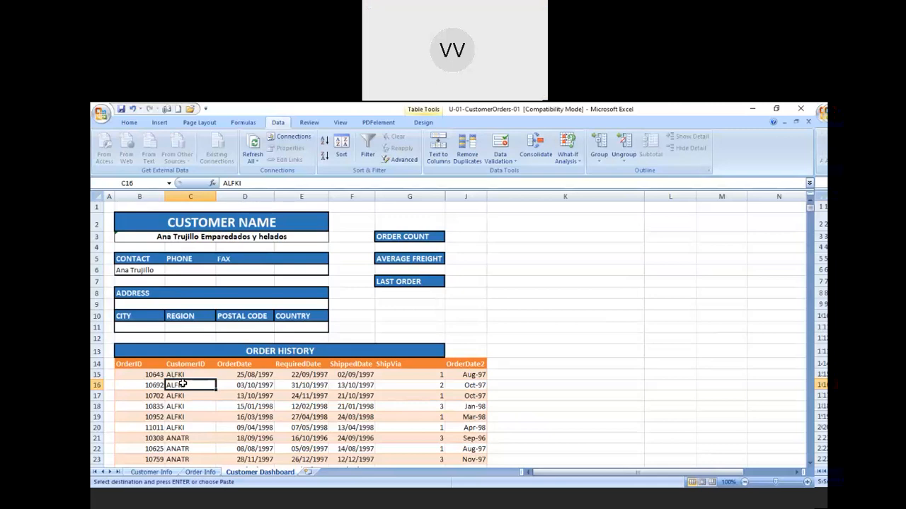
click(200, 472)
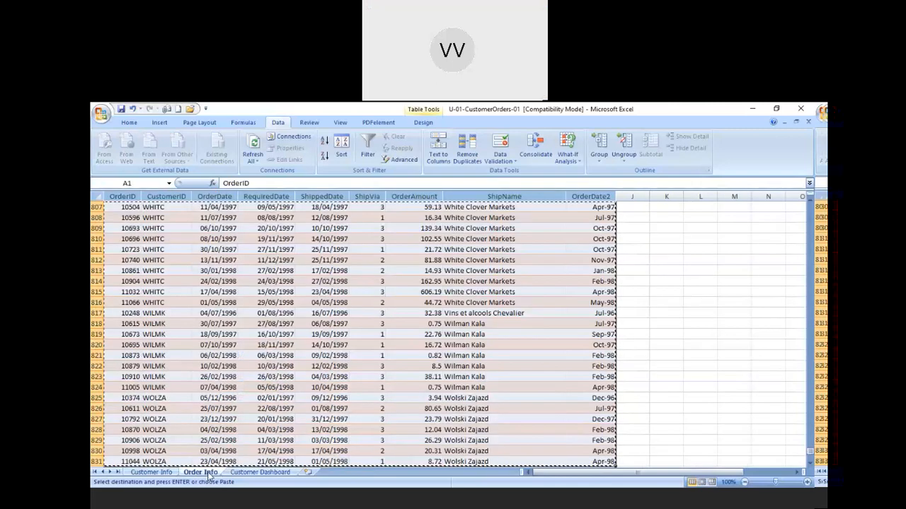
key(ctrl+Home)
key(Right)
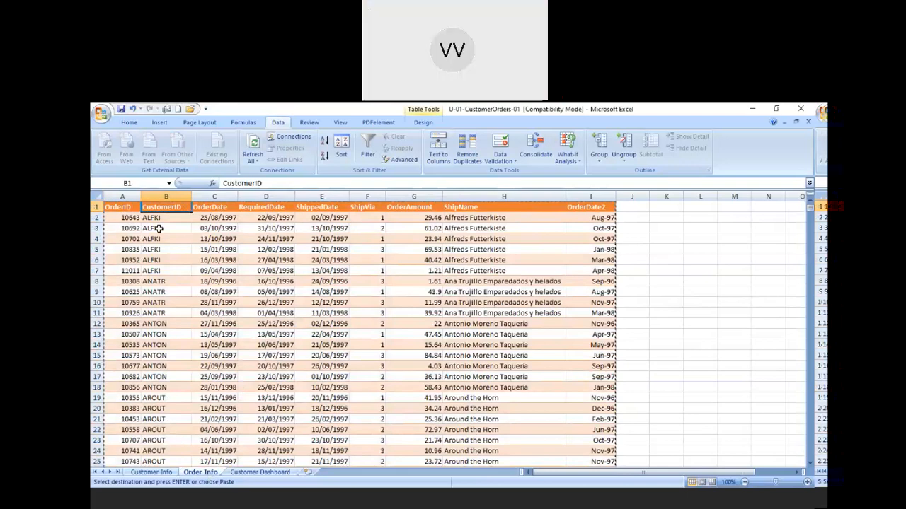
key(Down)
key(Left)
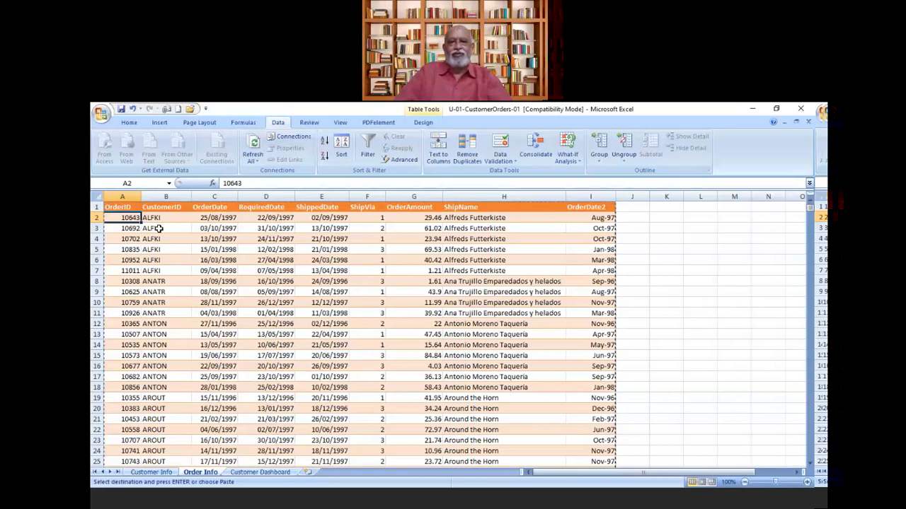
key(Right)
key(Right)
key(Right)
key(Right)
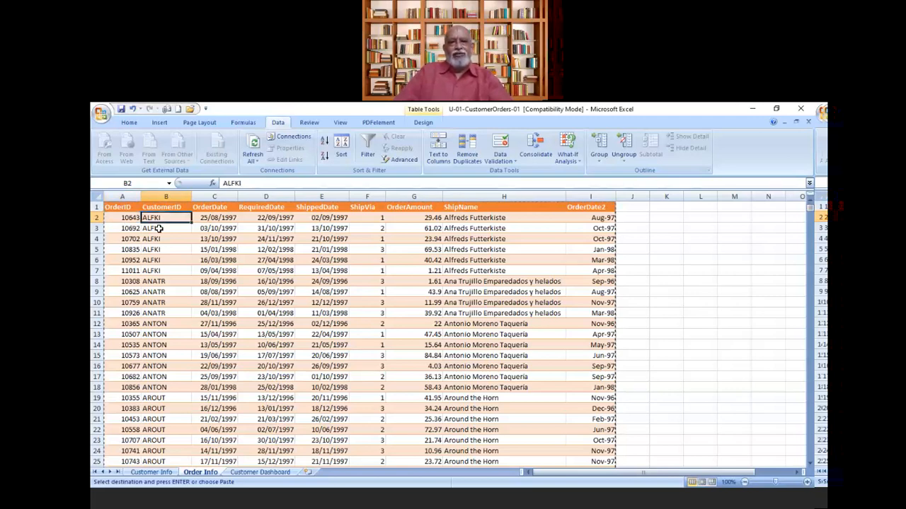
key(Right)
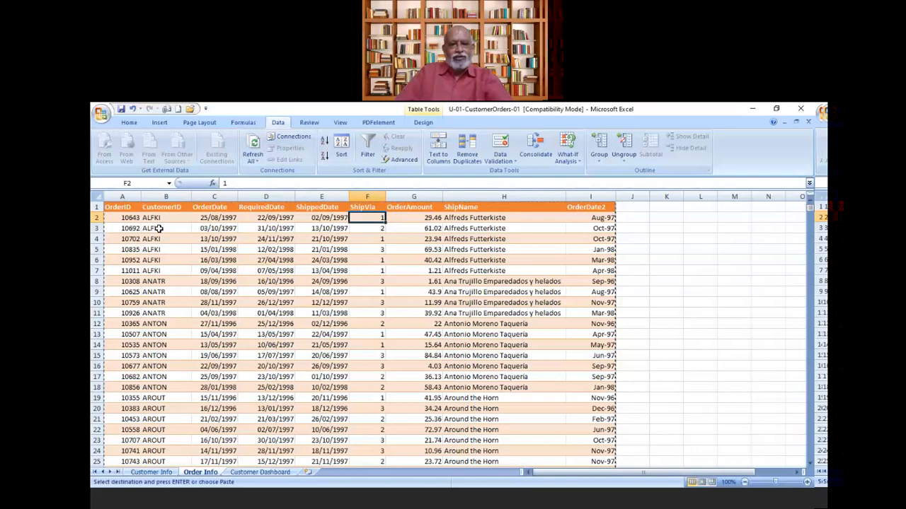
- Unhide columns H and I on the Customer Dashboard sheet and fit column I's width to its ShipName entries
click(258, 472)
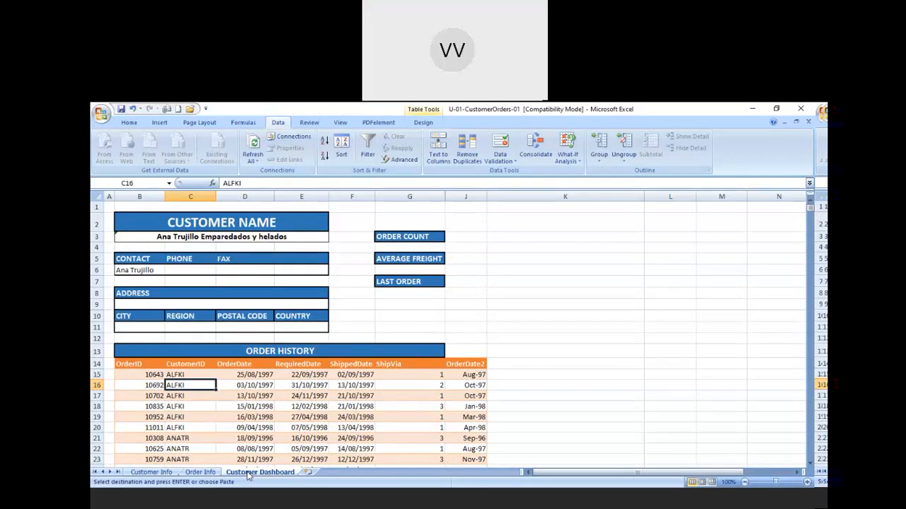
click(434, 195)
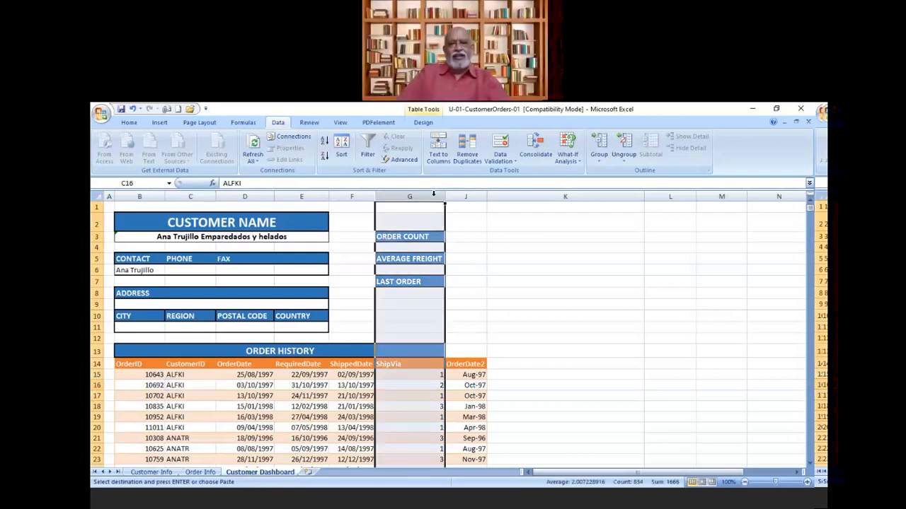
drag(434, 195, 507, 196)
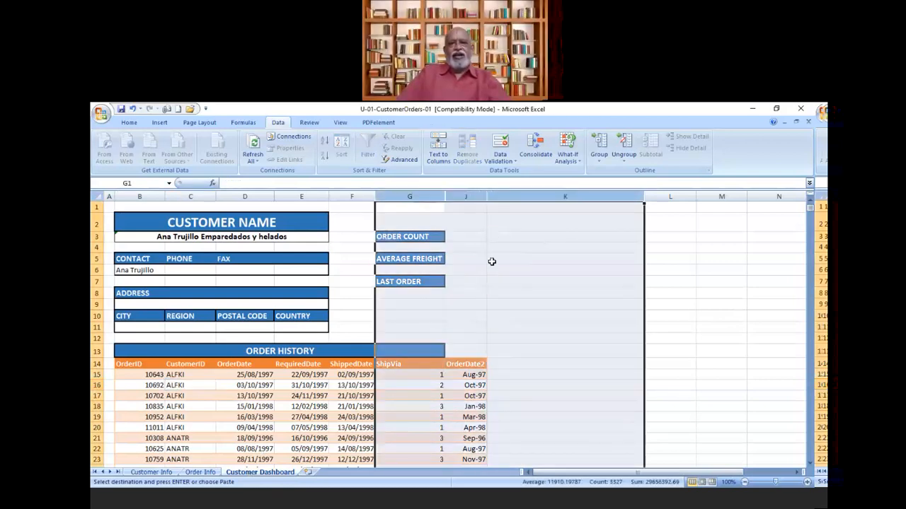
right_click(492, 262)
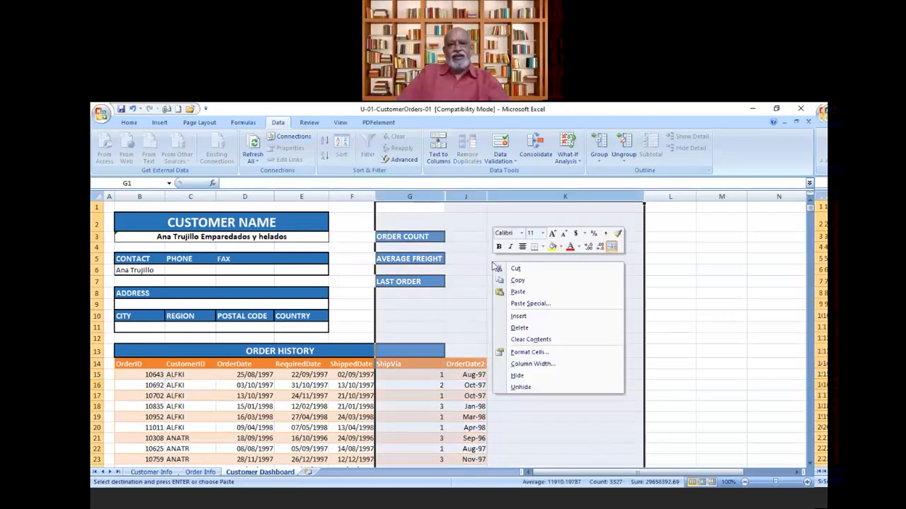
click(525, 387)
click(490, 295)
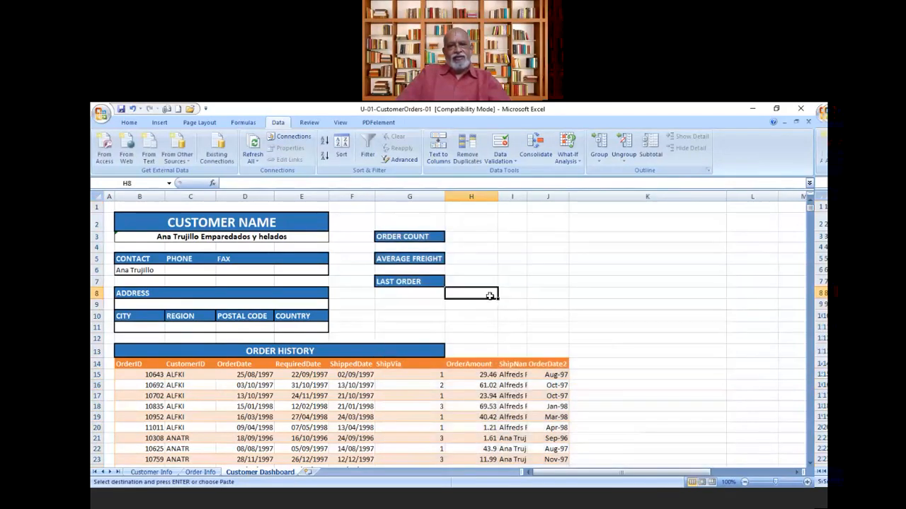
double_click(528, 197)
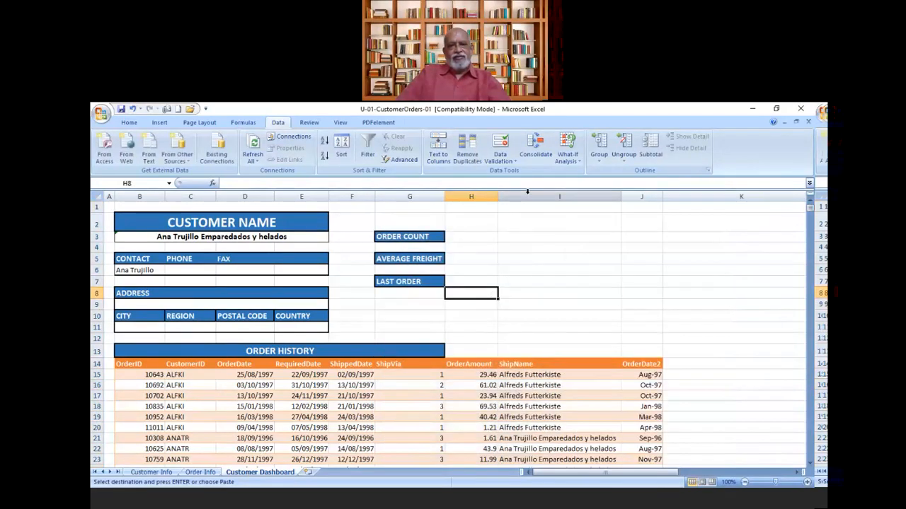
- Examine the order history rows down to row 26, following the OrderAmount column
key(Down)
key(Down)
key(Down)
key(Down)
key(Down)
key(Down)
key(Down)
key(Down)
key(Down)
key(Down)
key(Down)
key(Down)
key(Down)
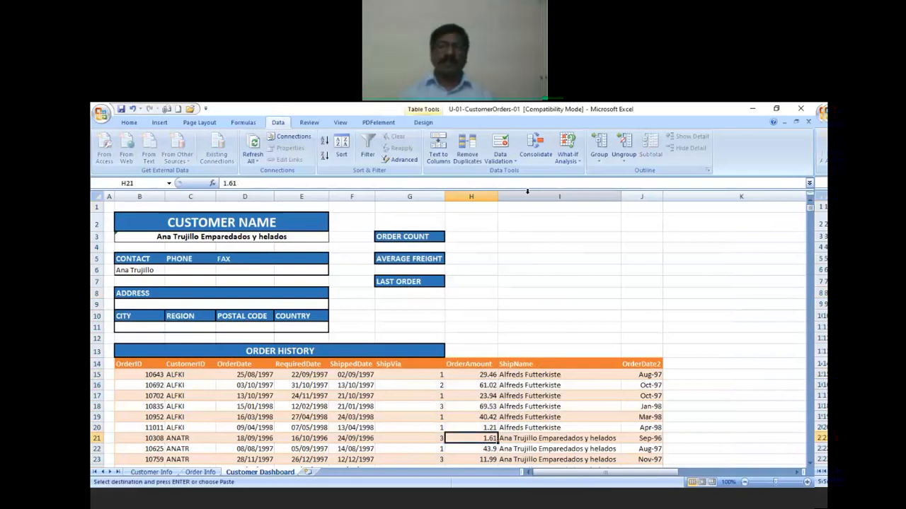
key(Down)
key(Down)
key(Down)
key(Down)
key(Down)
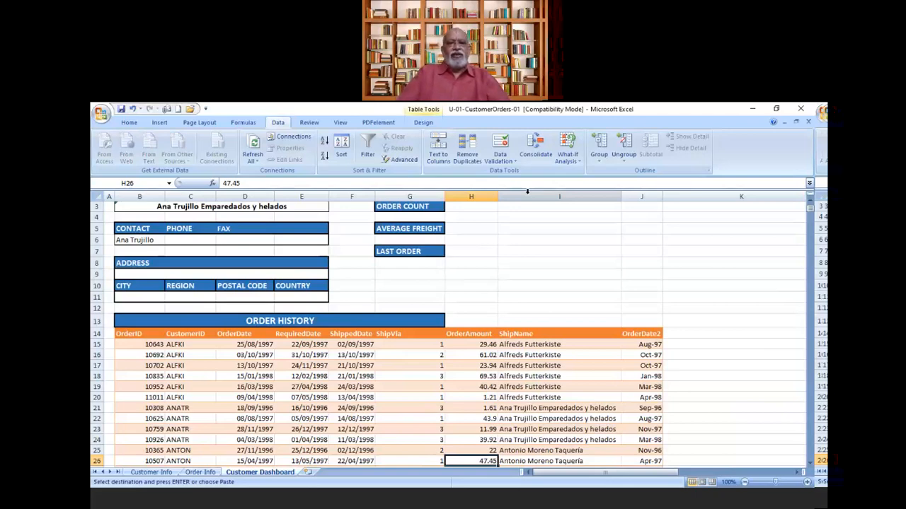
- Choose Blondel père et fils as the customer in cell B3
click(318, 208)
click(333, 208)
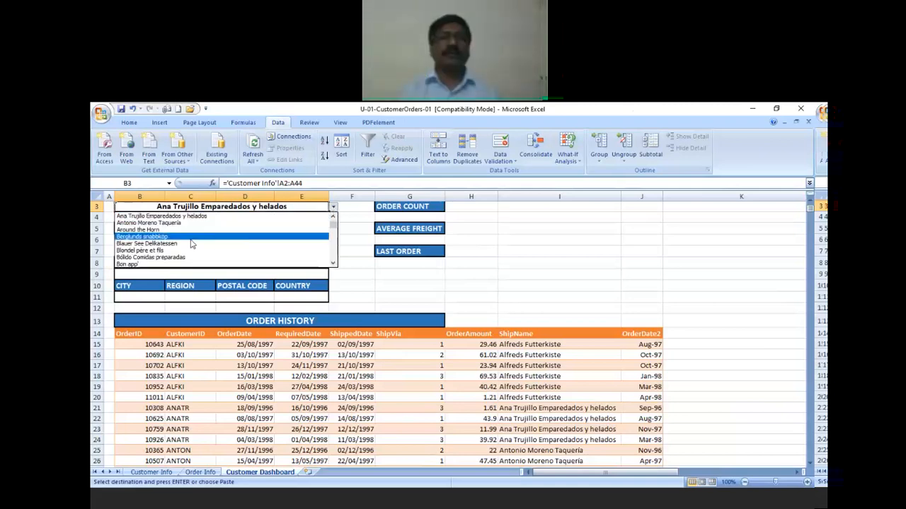
click(143, 251)
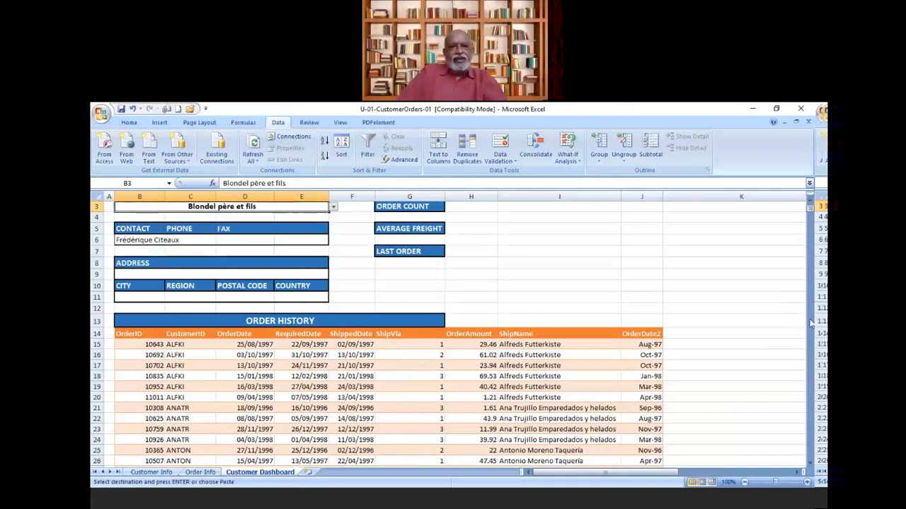
click(810, 203)
click(810, 203)
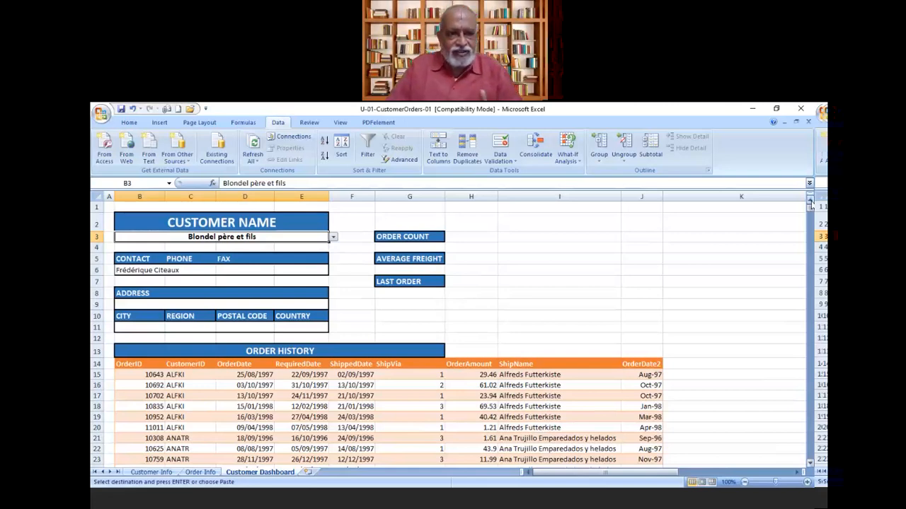
- Rename the ShipName header in I14 of the order history table as Customer Name
click(182, 395)
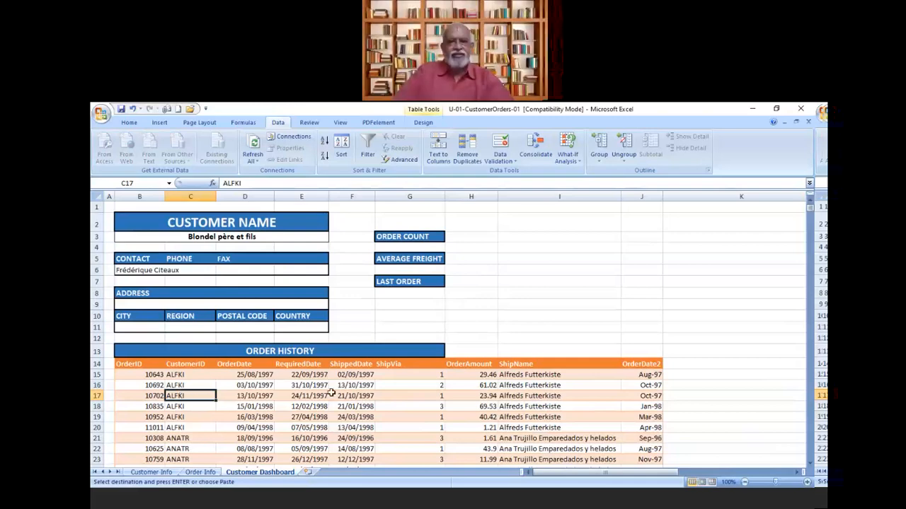
click(529, 374)
key(Up)
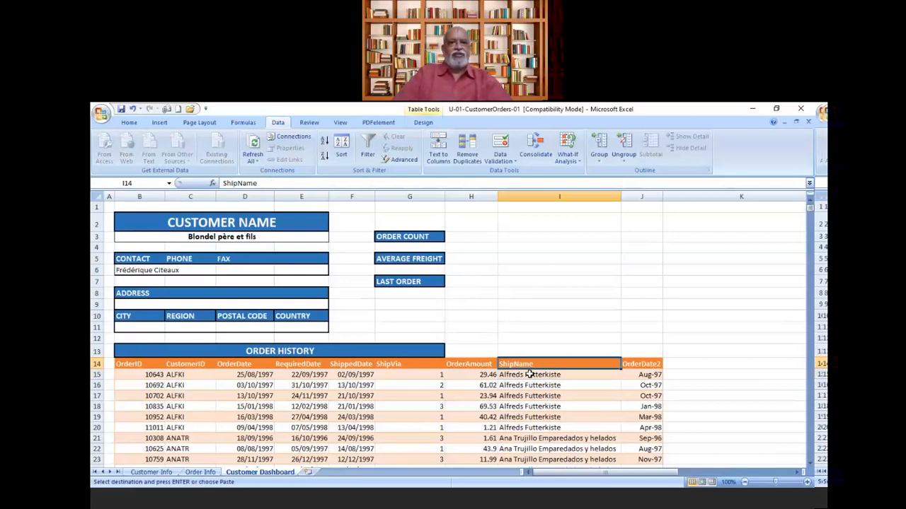
text(Customer)
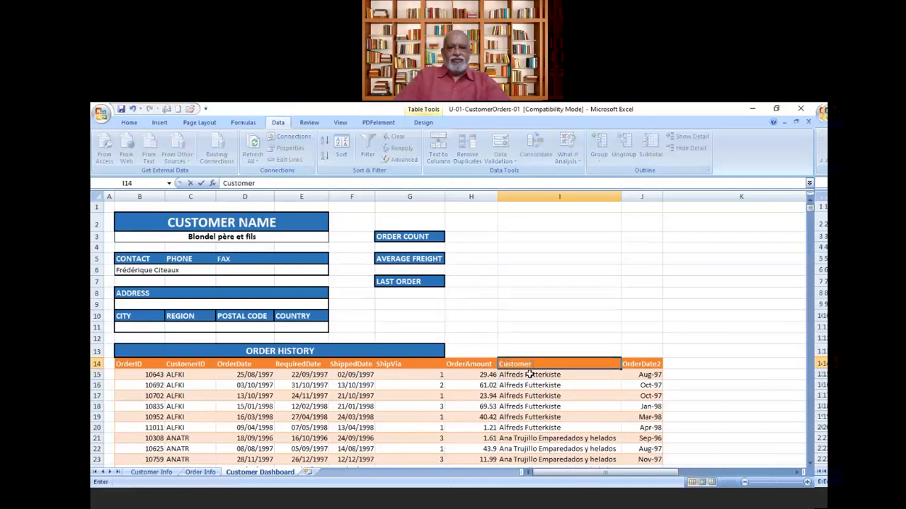
text( Name)
key(Return)
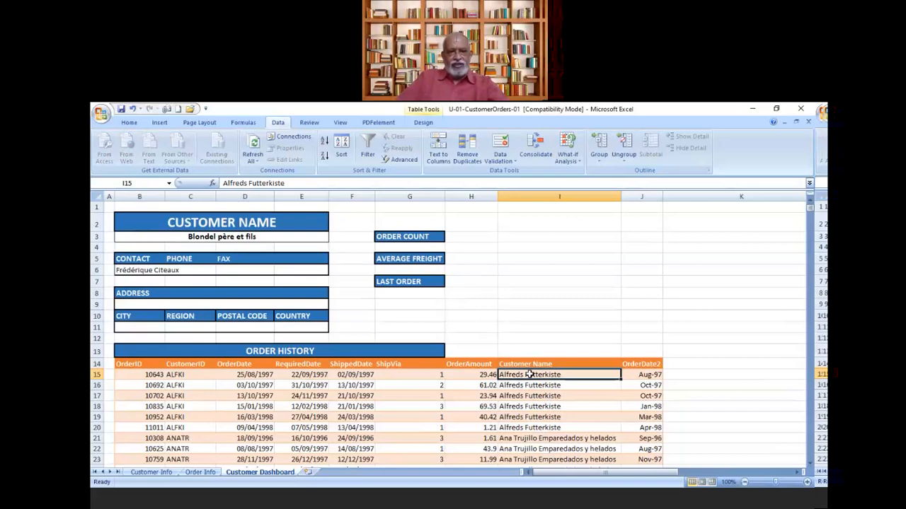
- Examine the Customer Name, CustomerID and OrderID entries in the order history against the customer chosen in B3
key(Up)
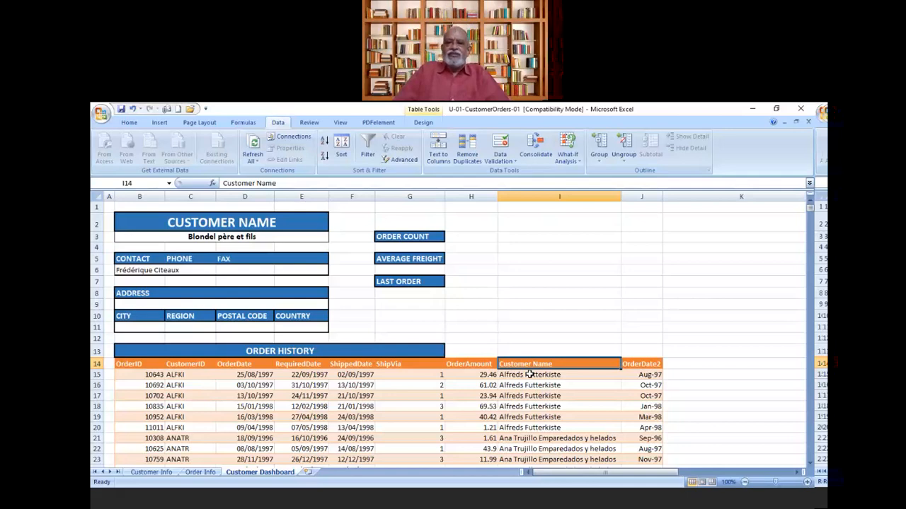
key(Down)
key(Down)
key(Down)
key(Down)
key(Down)
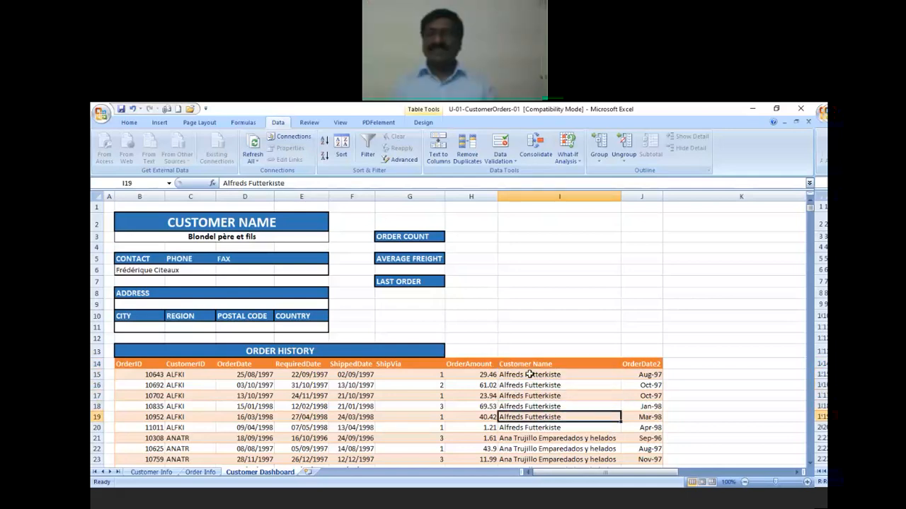
key(Up)
key(Up)
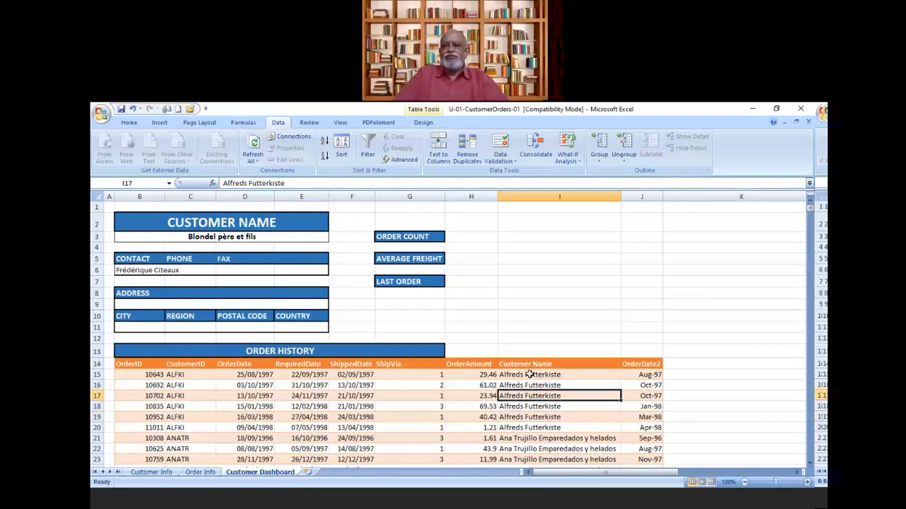
click(262, 240)
click(317, 417)
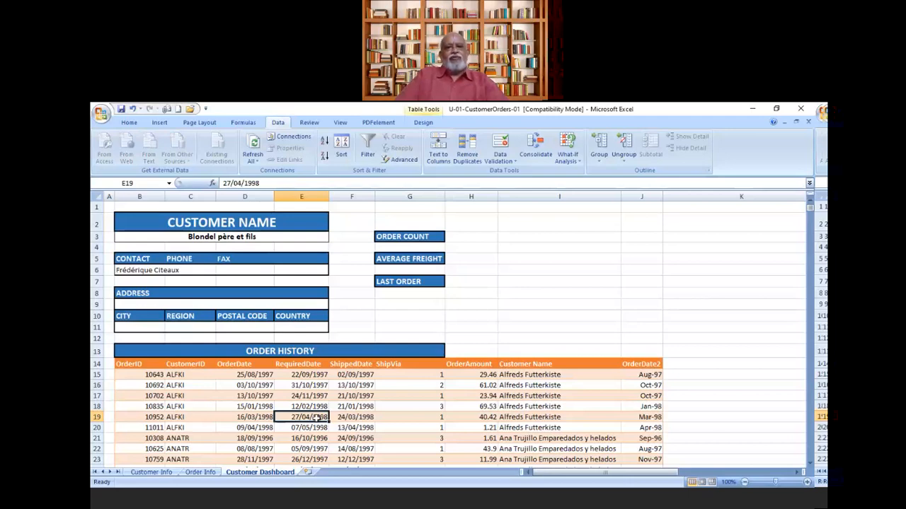
key(Left)
key(Left)
key(Left)
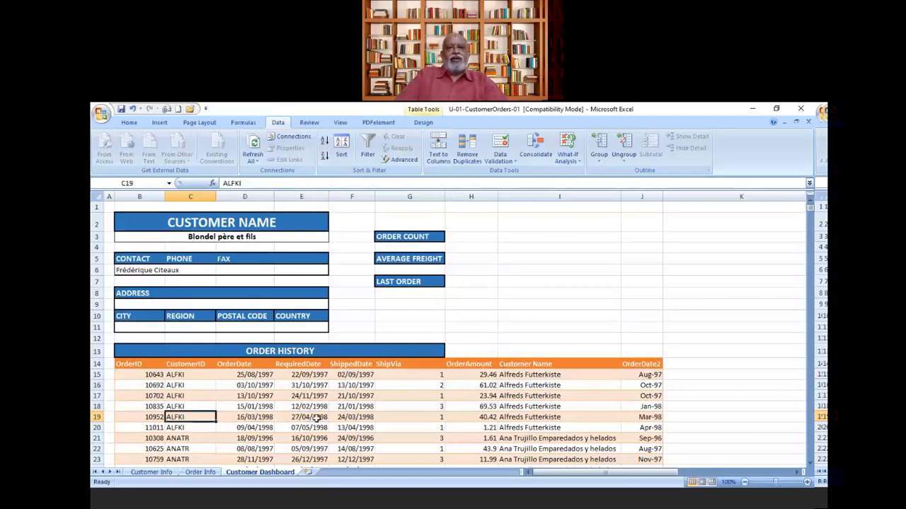
key(Up)
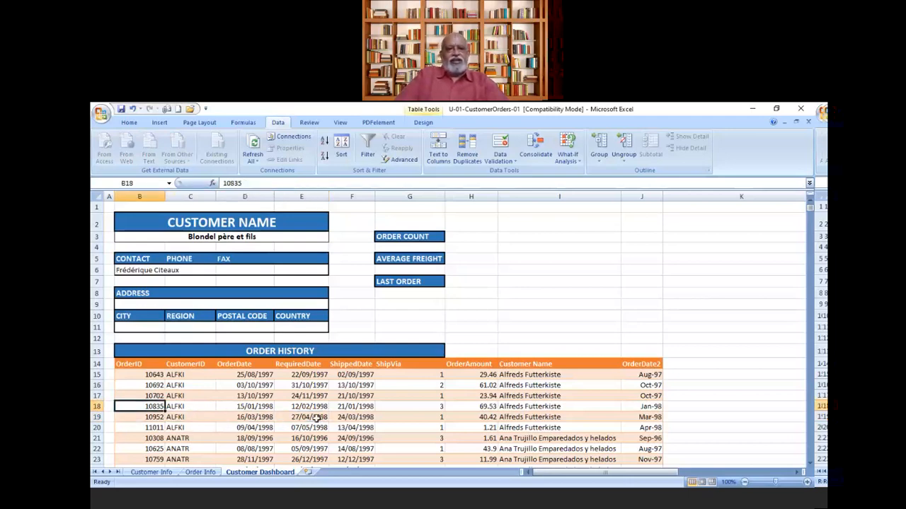
key(Up)
key(Up)
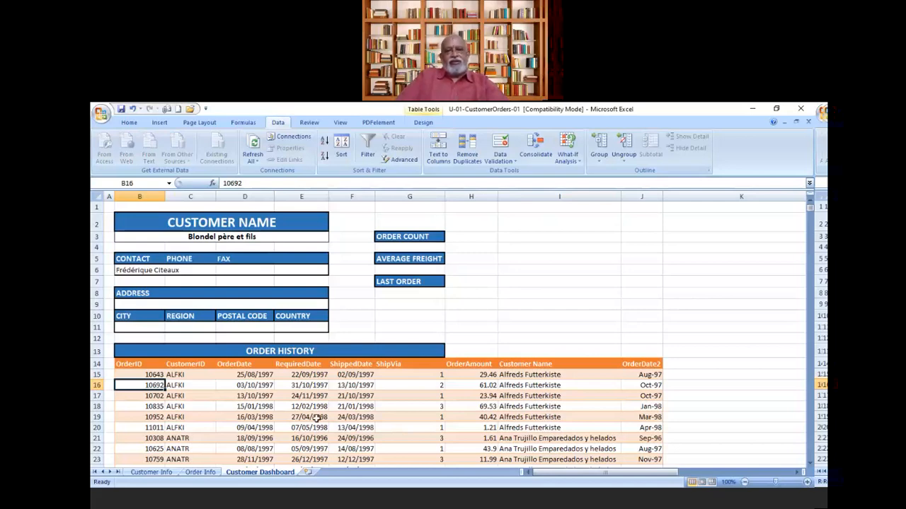
- Choose Eastern Connection as the customer in cell B3
click(320, 241)
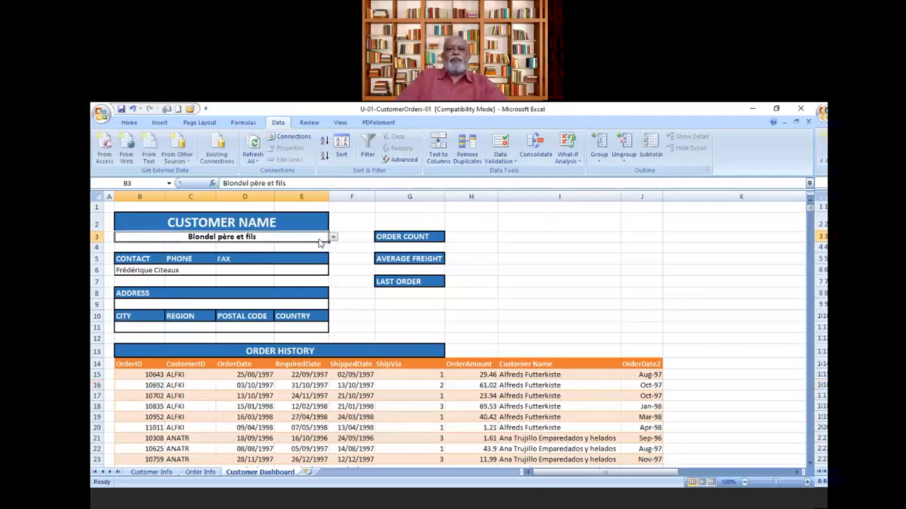
click(332, 238)
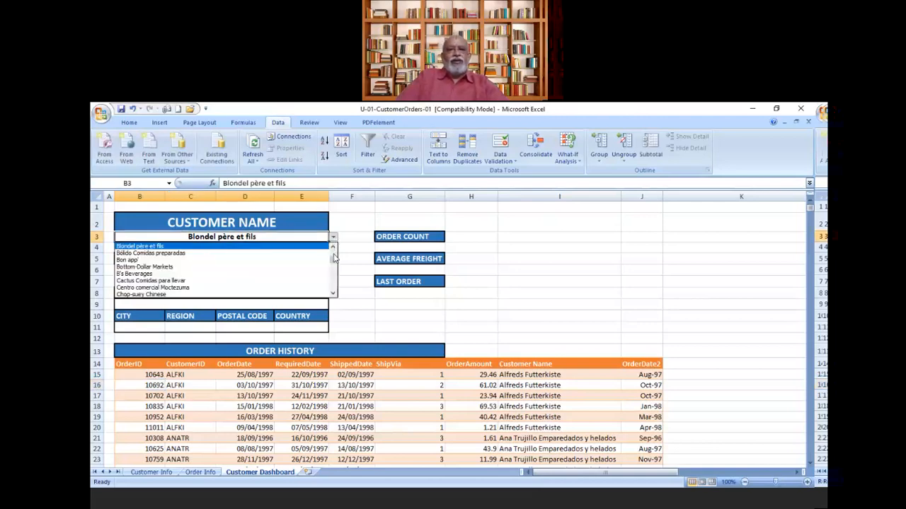
scroll(336, 263, down, 3)
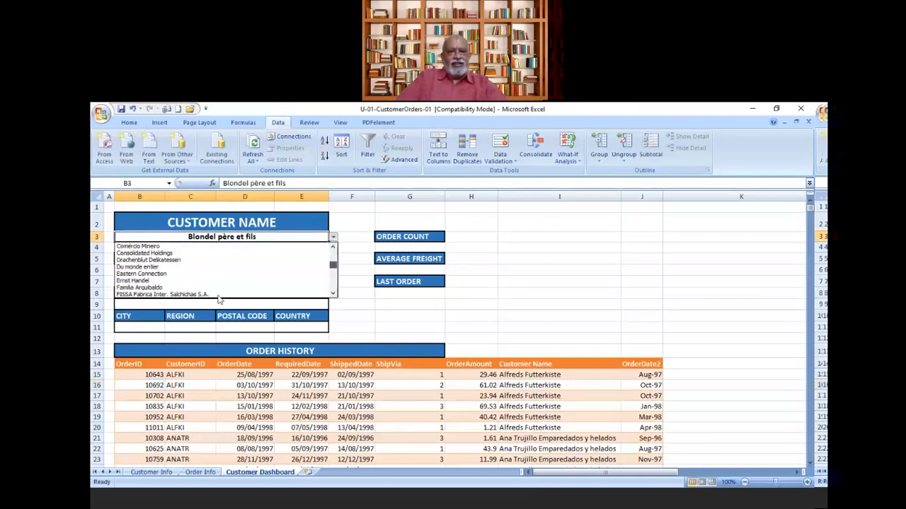
click(154, 274)
click(286, 417)
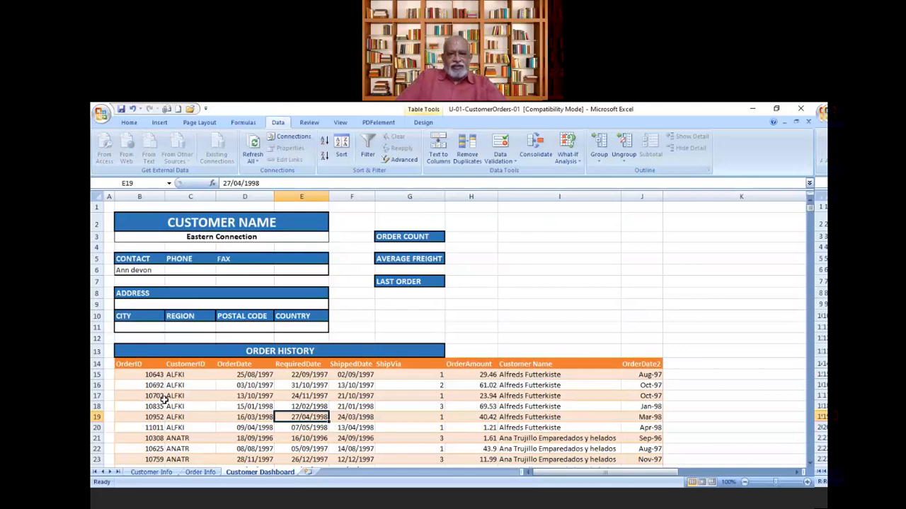
- Format the order history table with the blue Light table style that has a solid header row
click(132, 375)
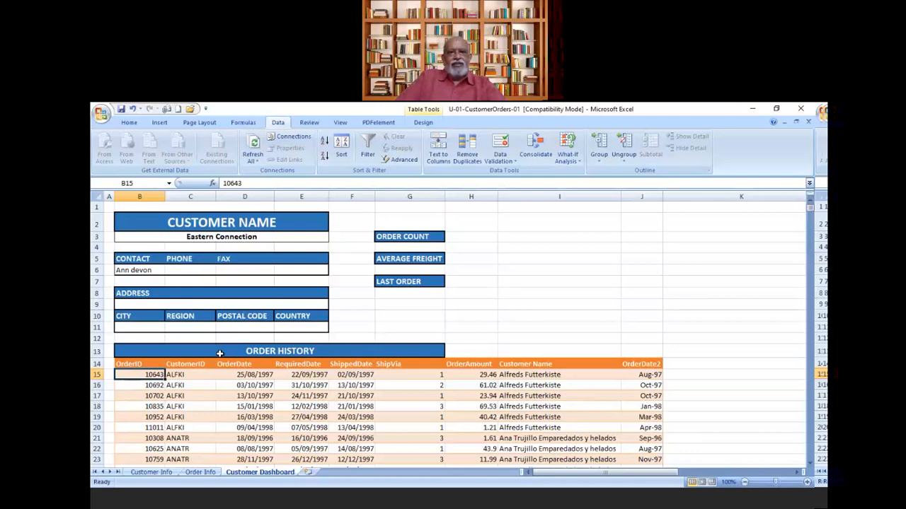
click(132, 125)
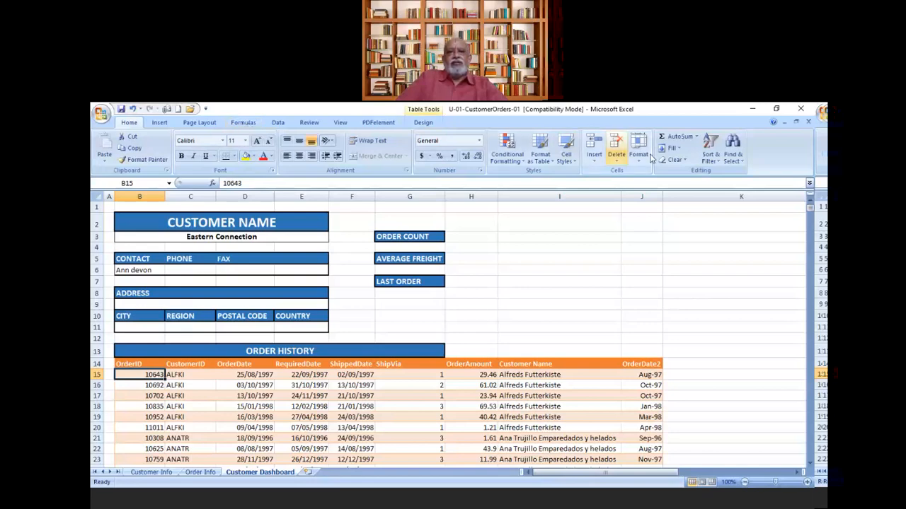
click(540, 149)
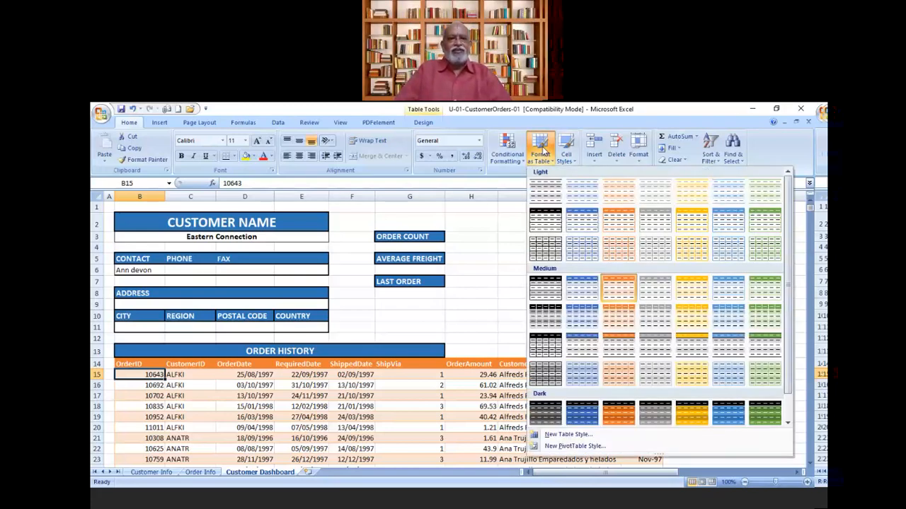
click(578, 226)
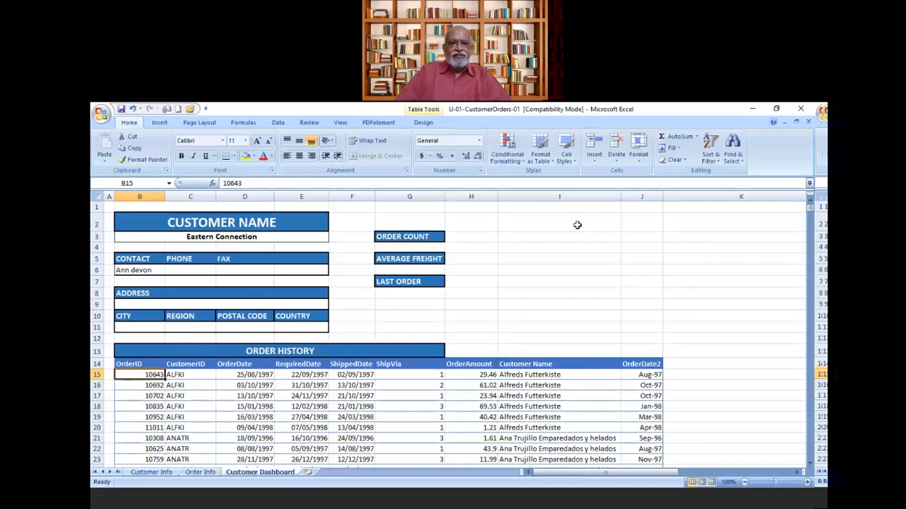
click(437, 419)
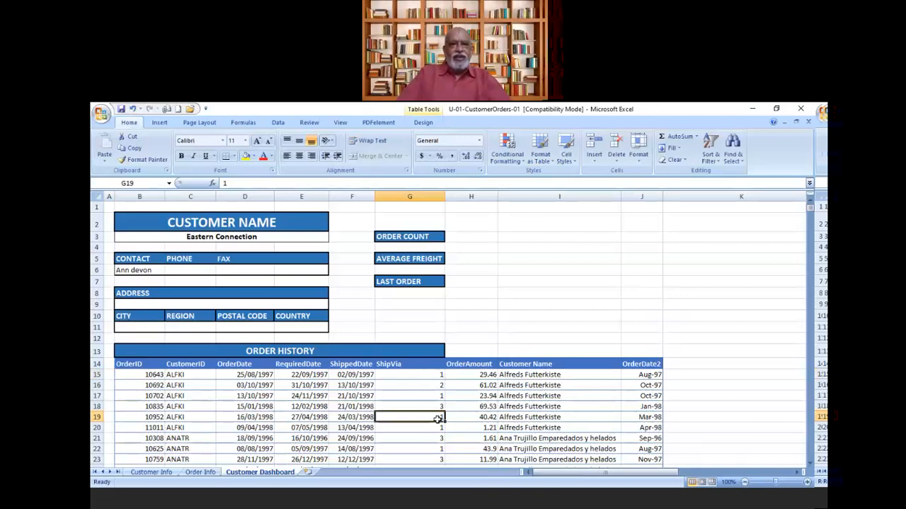
- Examine the order history records down the OrderID column, starting from its header in B14
click(138, 366)
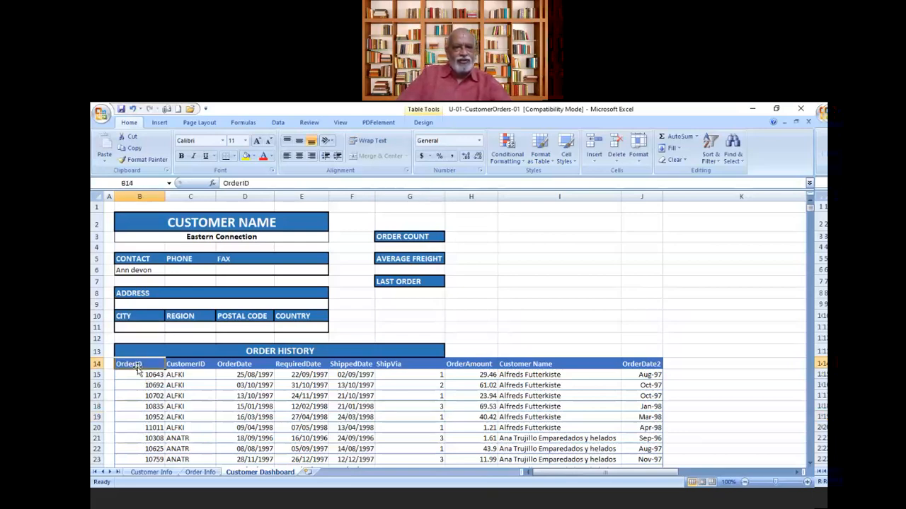
key(Down)
key(Down)
key(Down)
key(Down)
key(Down)
key(Down)
key(Down)
key(Down)
key(Down)
key(Down)
key(Down)
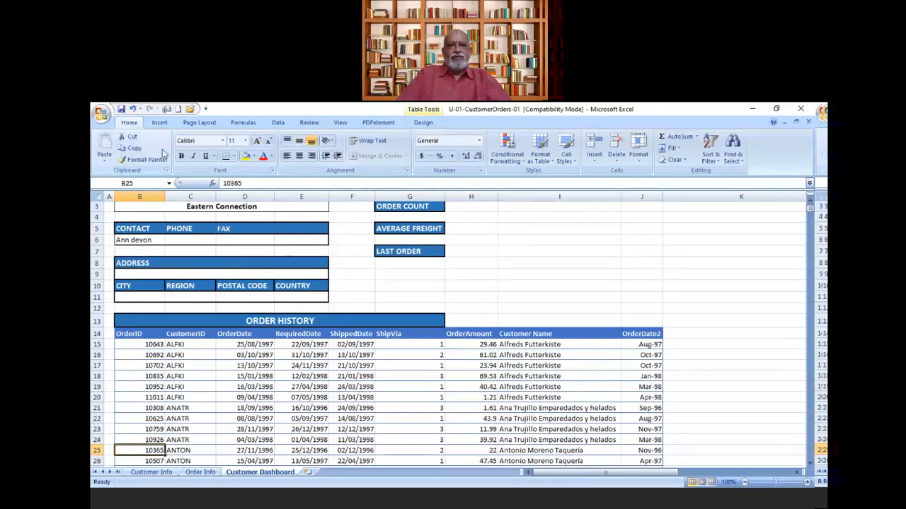
- Reapply the same blue Light table style to the order history table
click(540, 151)
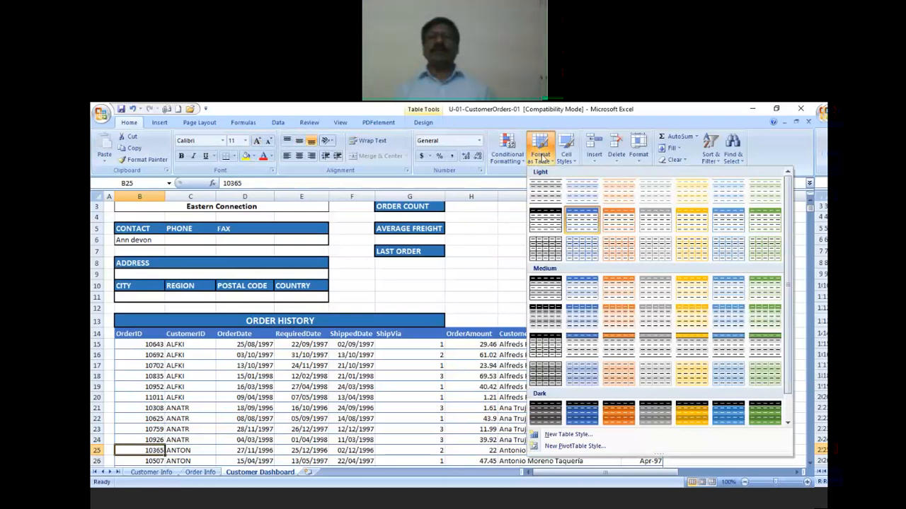
click(582, 223)
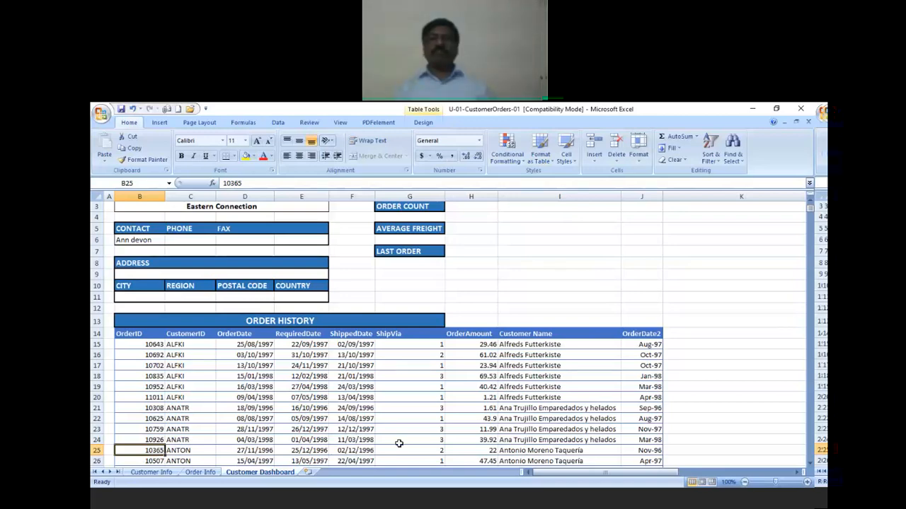
click(255, 440)
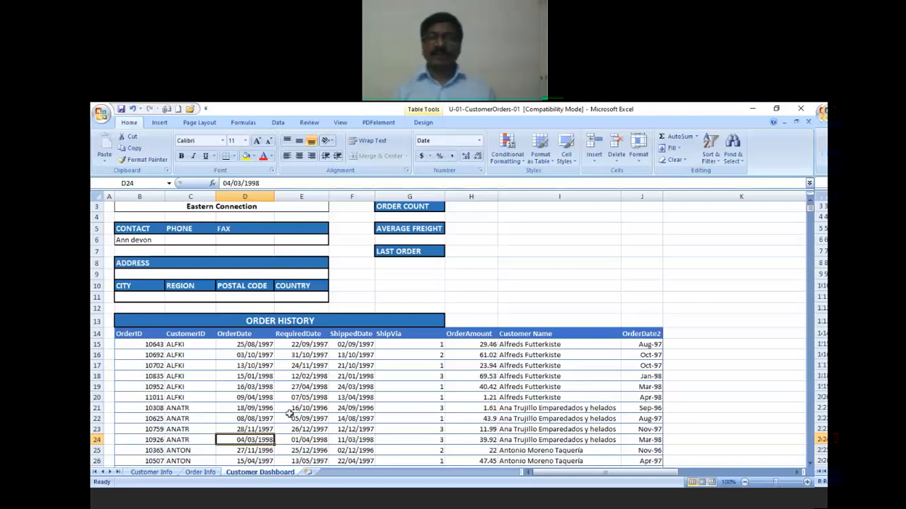
- Examine the OrderDate and CustomerID entries of the order history, going back up to the CustomerID header in C14
click(256, 396)
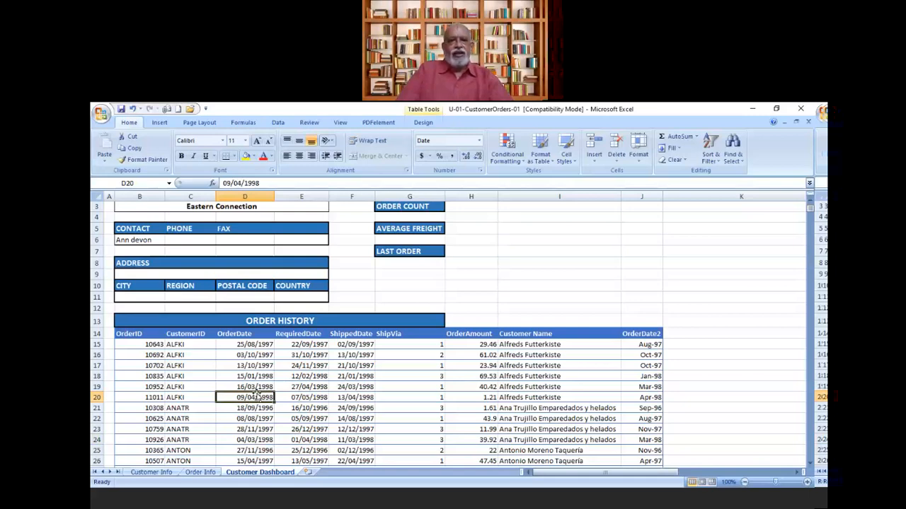
click(197, 417)
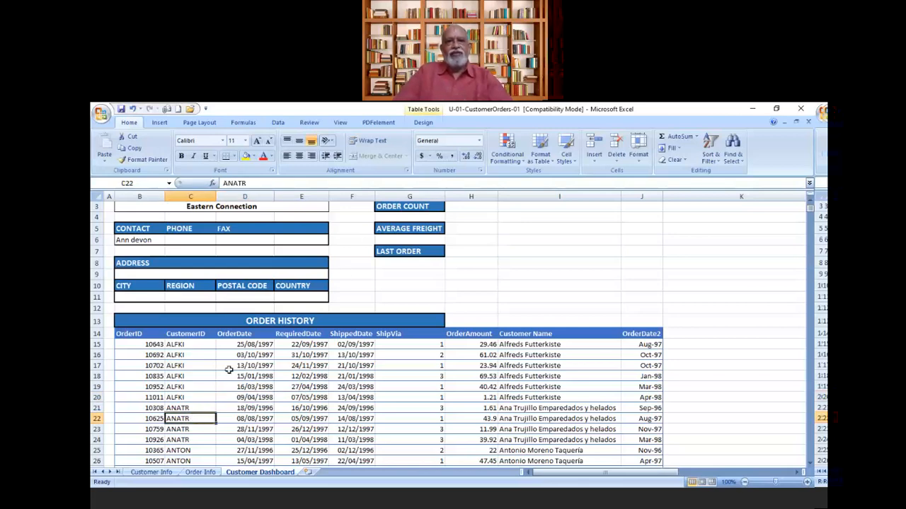
key(Up)
key(Up)
key(Up)
key(Up)
key(Up)
key(Up)
key(Up)
key(Up)
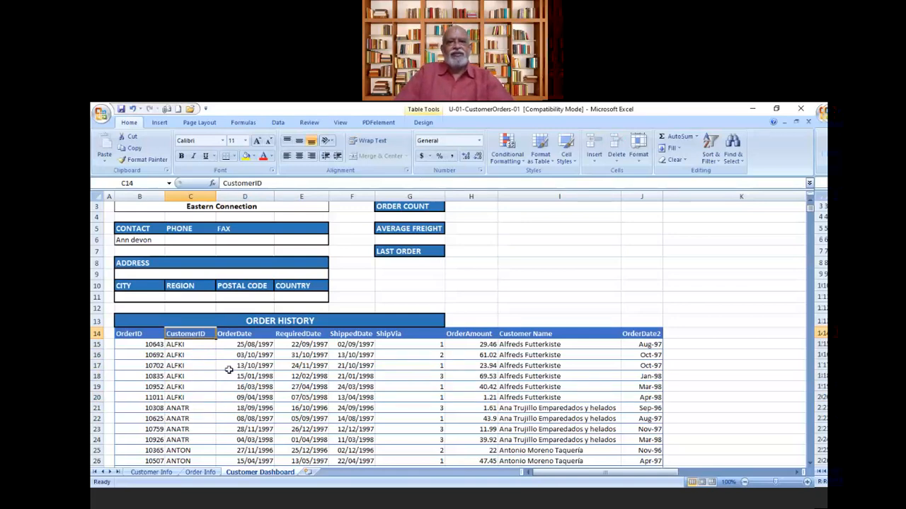
- Check the order history table's design settings, including its table name and style options
click(420, 125)
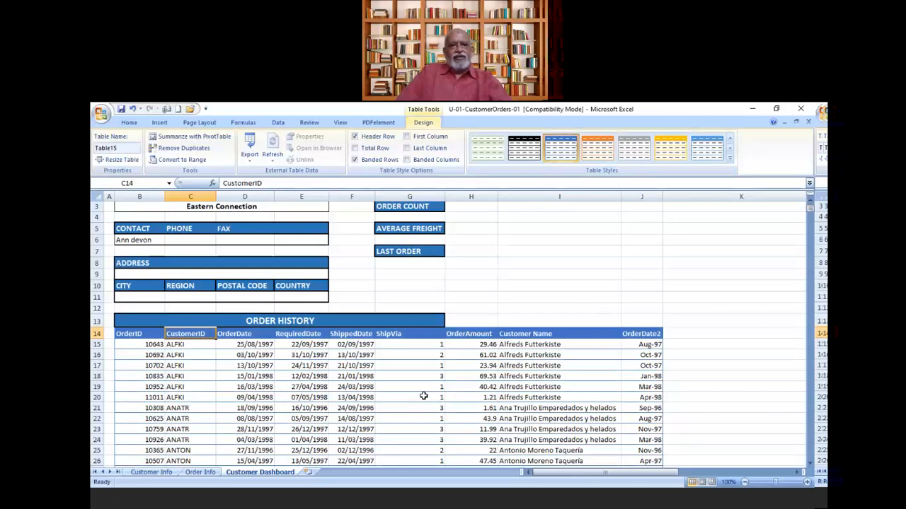
click(397, 387)
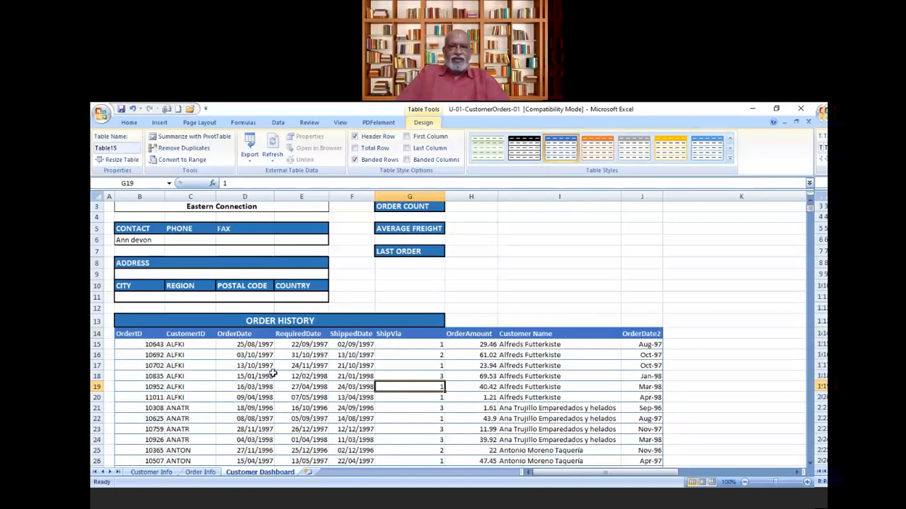
click(196, 345)
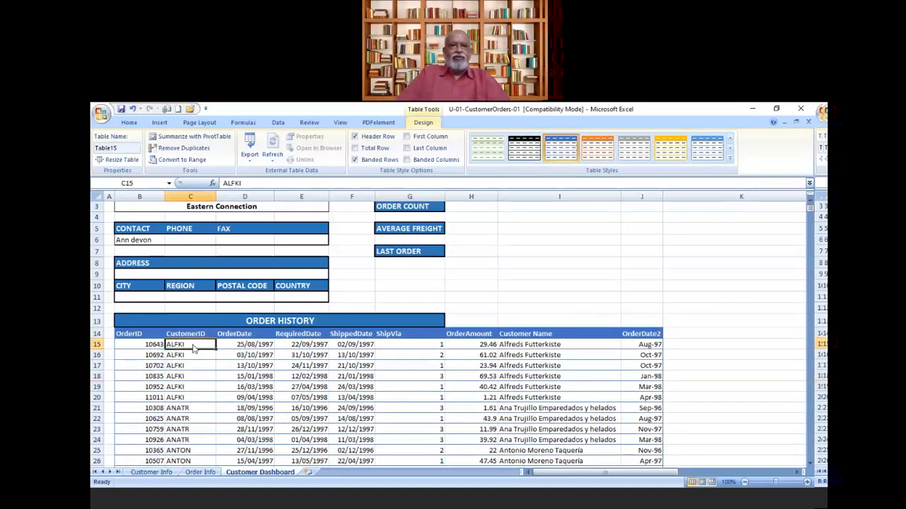
click(129, 122)
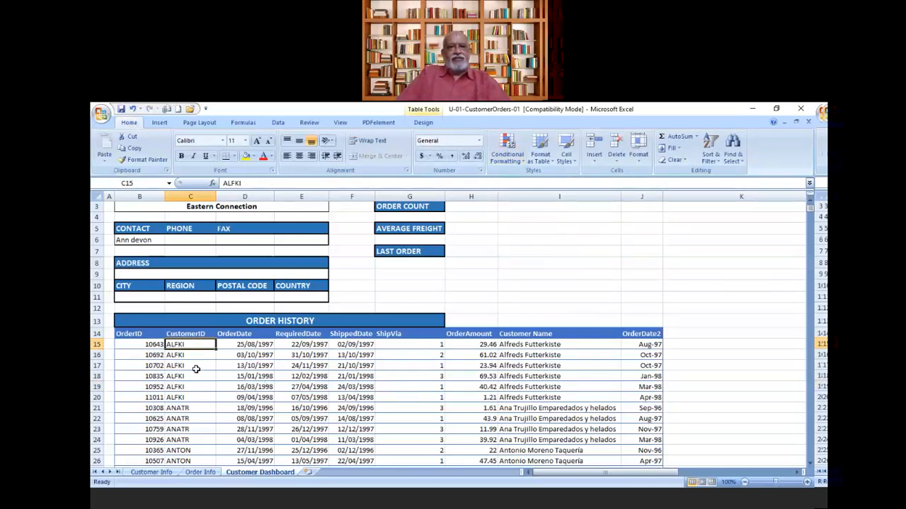
- Try an in-place Advanced Filter on the order history B14:J844 with criteria range B2:E3, and undo it
click(277, 125)
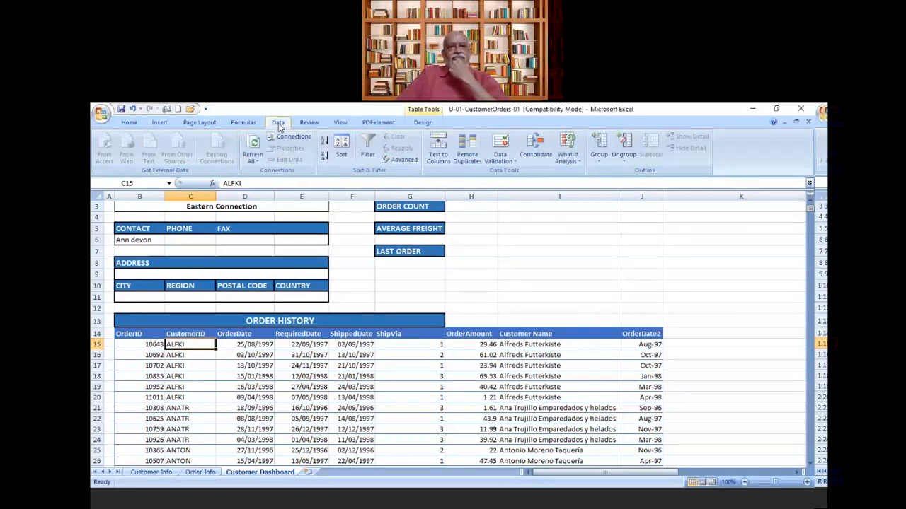
click(395, 162)
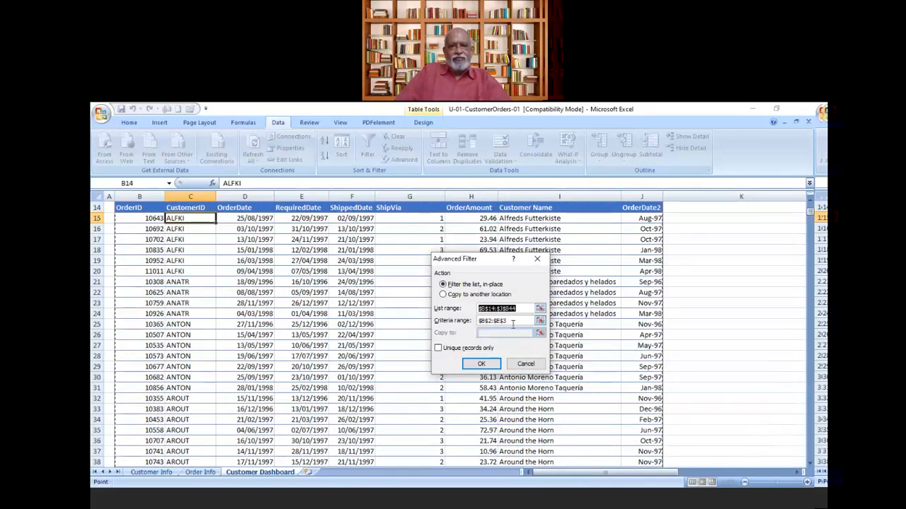
click(479, 365)
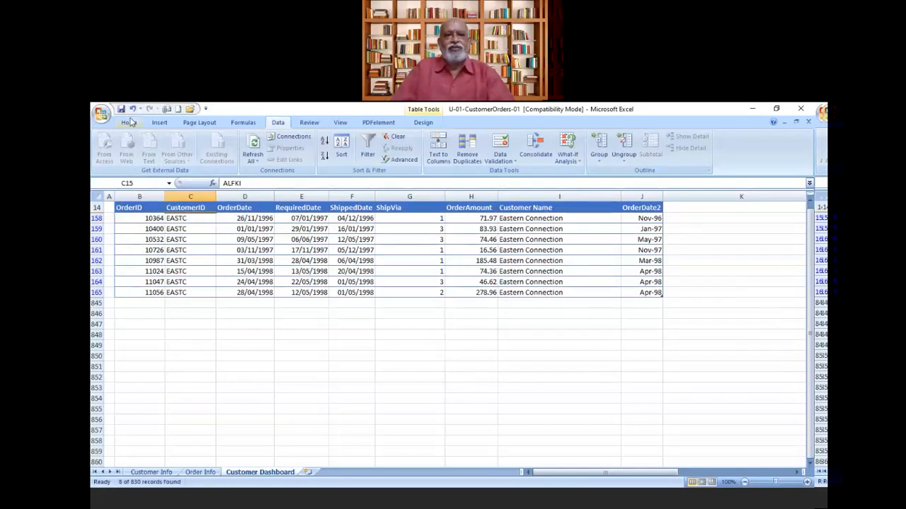
click(133, 112)
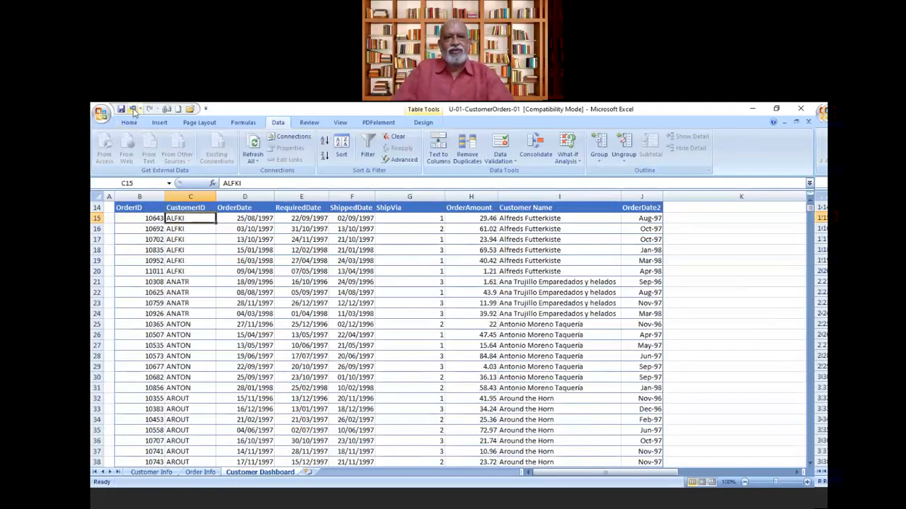
- Filter the order history in place with Advanced Filter, using list range B14:J844 and criteria range B2:E3
click(405, 161)
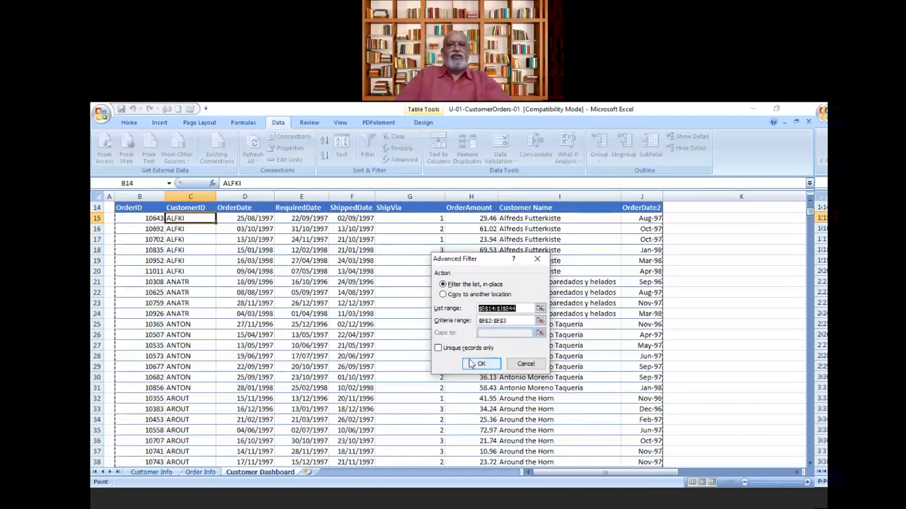
click(478, 363)
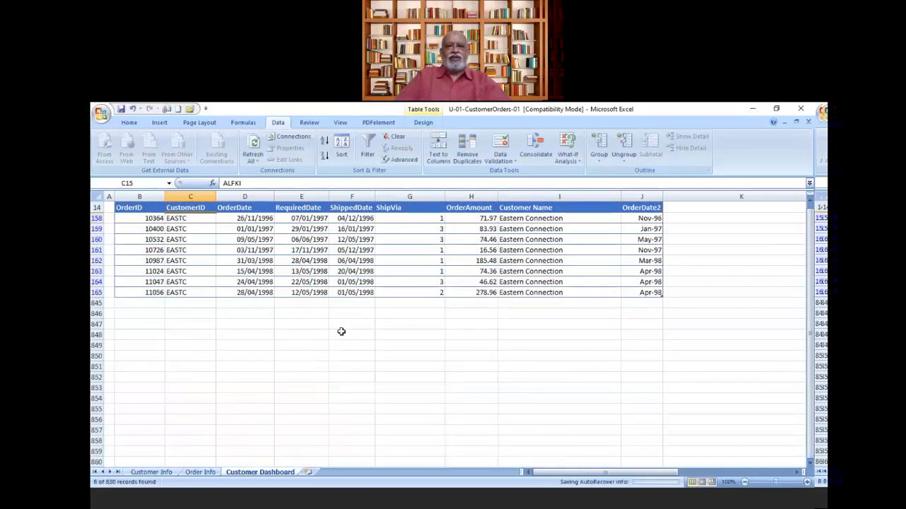
scroll(341, 331, up, 4)
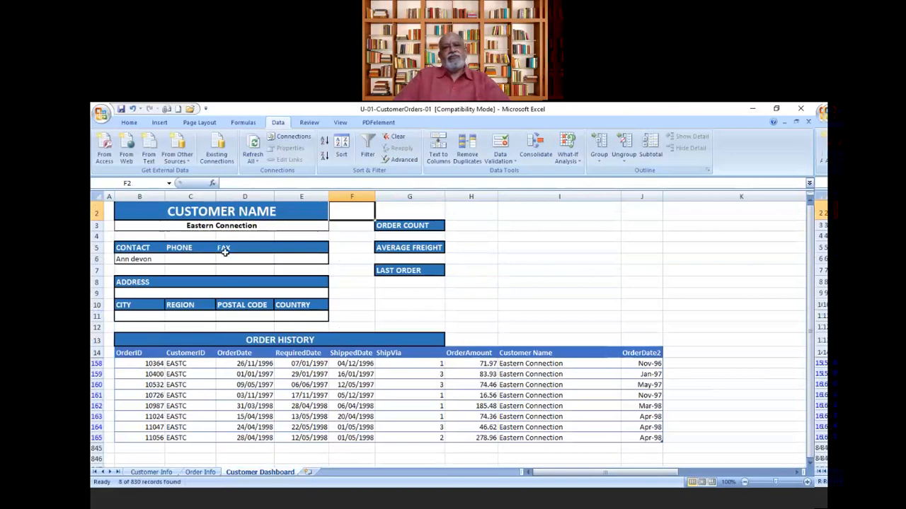
- Compare the customer chosen in B3 with the Customer Name entries in the filtered order history rows
click(223, 228)
drag(509, 363, 538, 433)
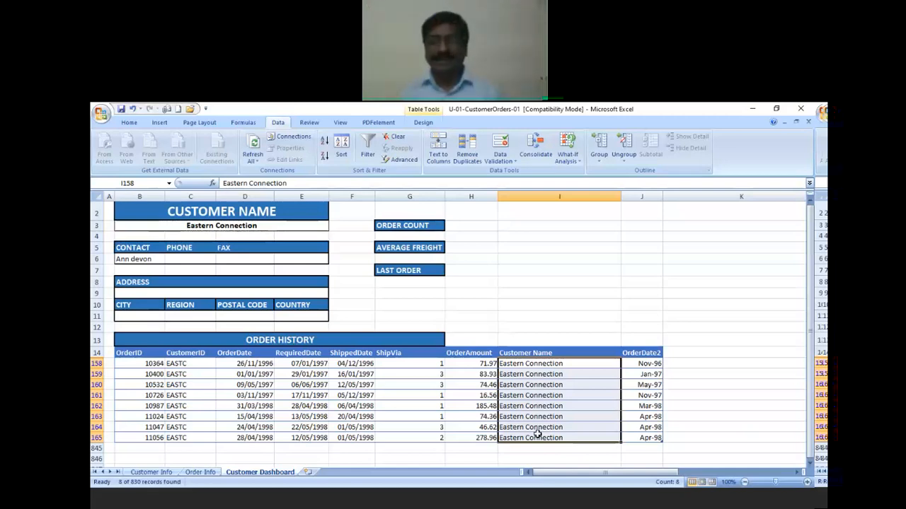
click(497, 284)
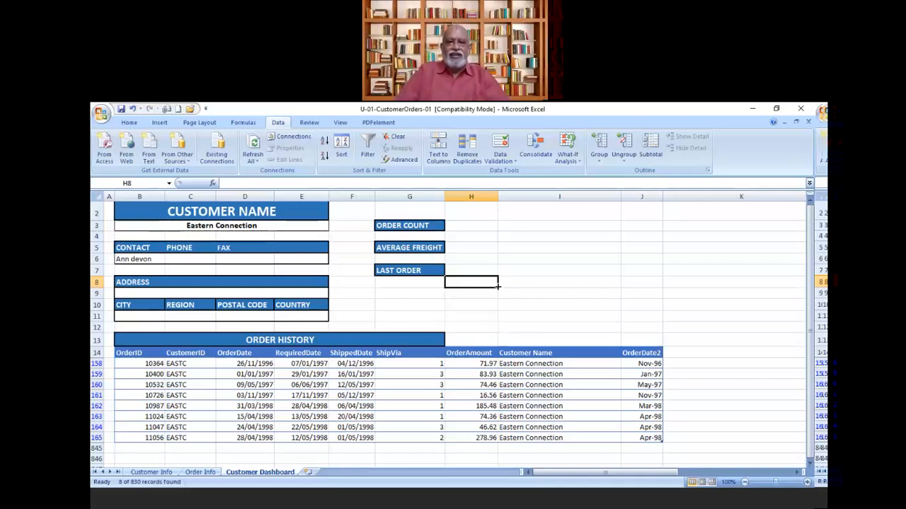
- Choose Frankenversand as the customer in cell B3 to check whether the filtered order history follows
click(282, 226)
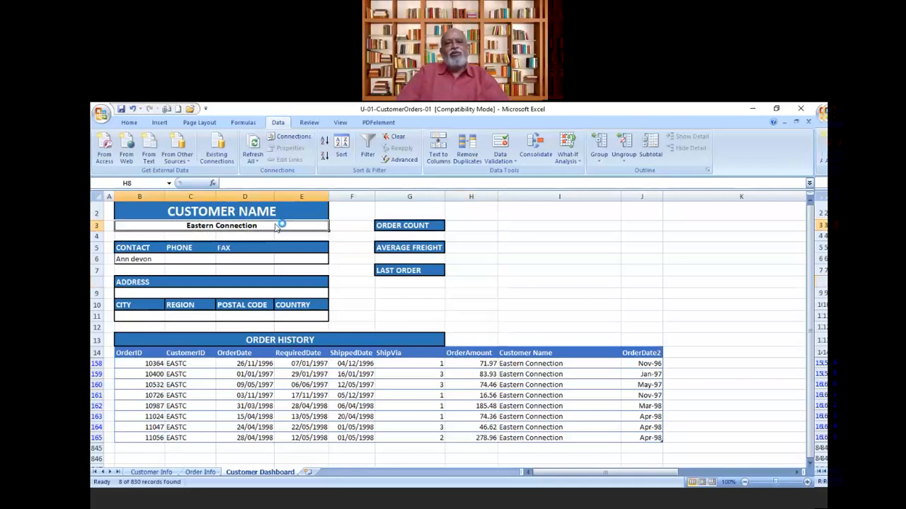
click(333, 227)
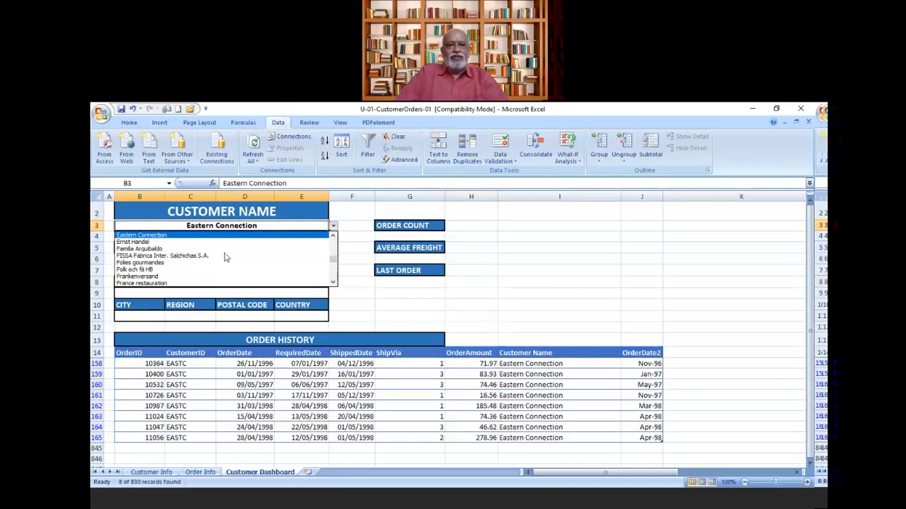
click(166, 276)
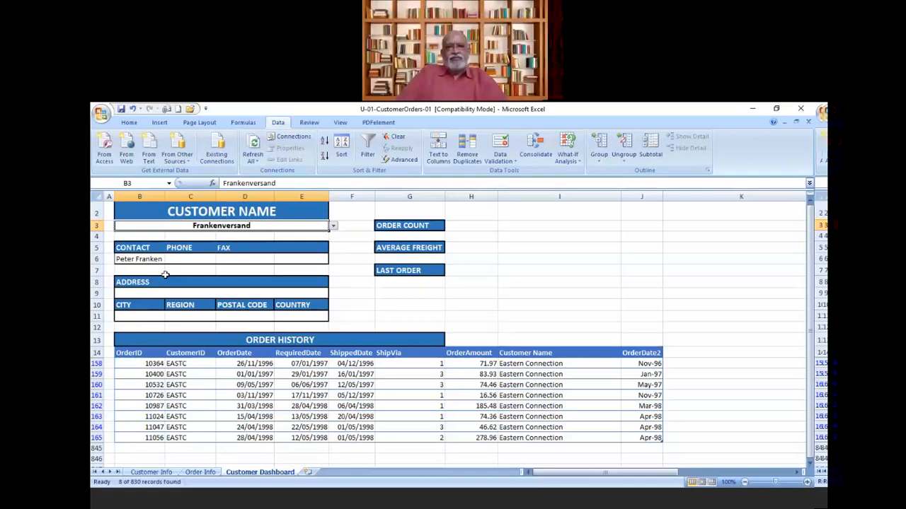
click(340, 395)
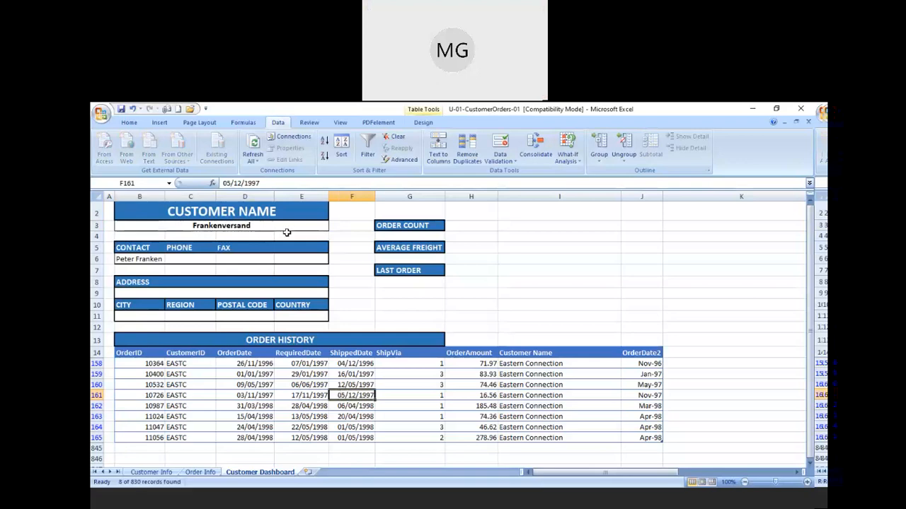
- Switch the customer in cell B3 back to Eastern Connection
click(318, 216)
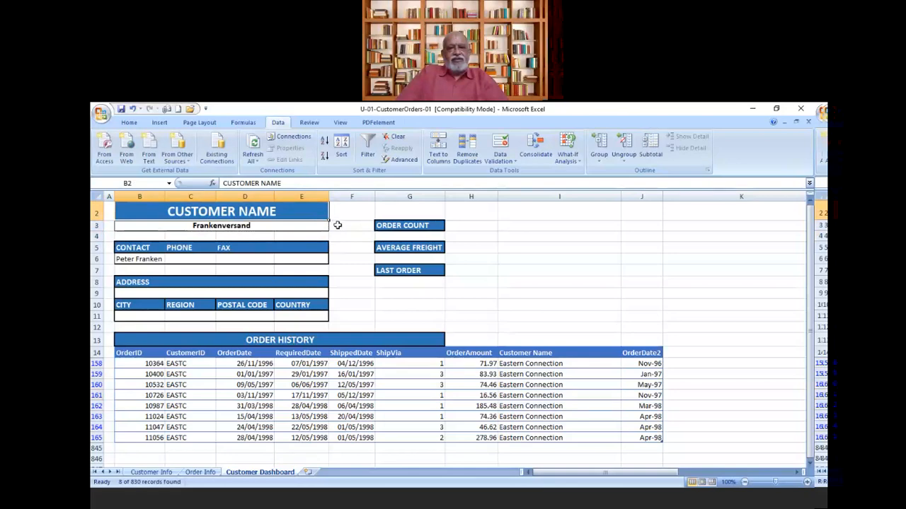
click(303, 227)
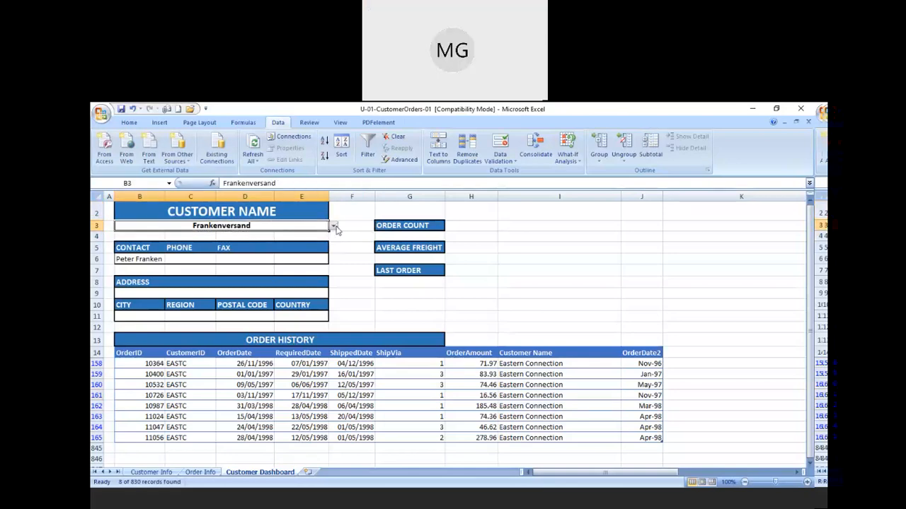
click(333, 226)
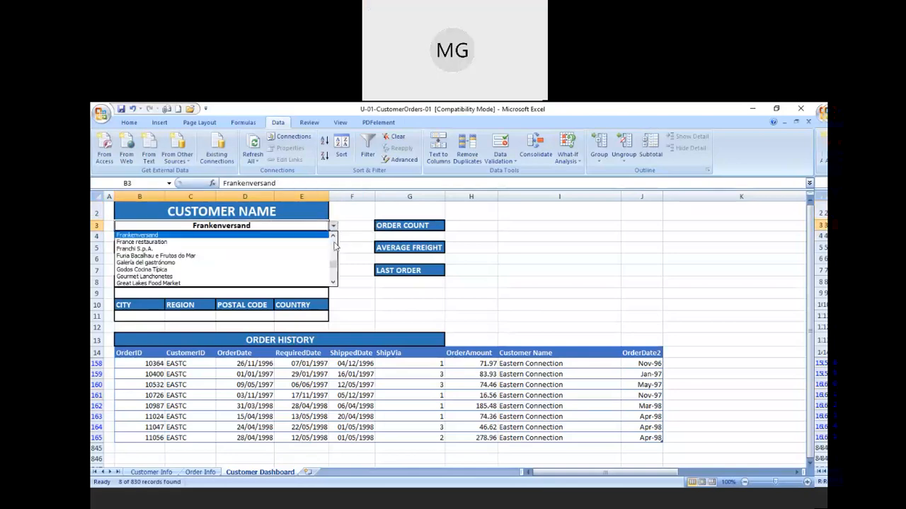
mouse_move(334, 269)
mouse_down()
mouse_move(333, 244)
mouse_move(332, 263)
mouse_up()
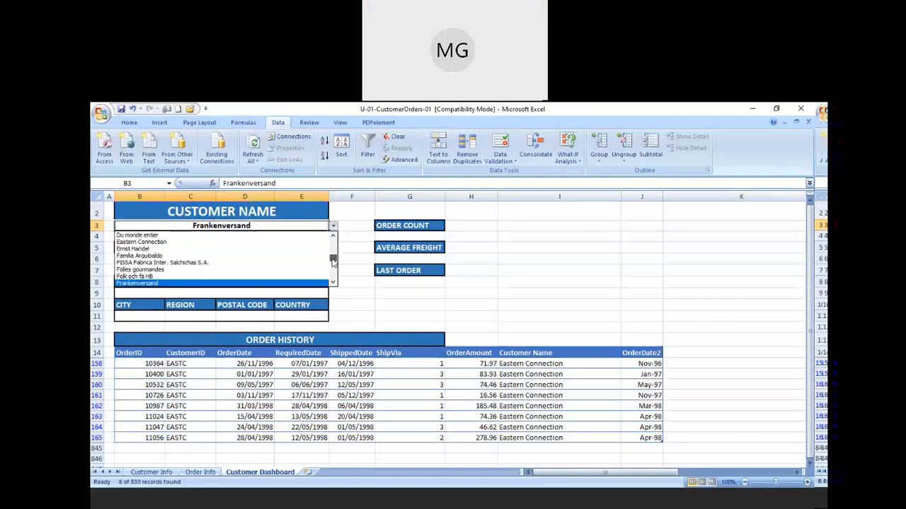
click(152, 243)
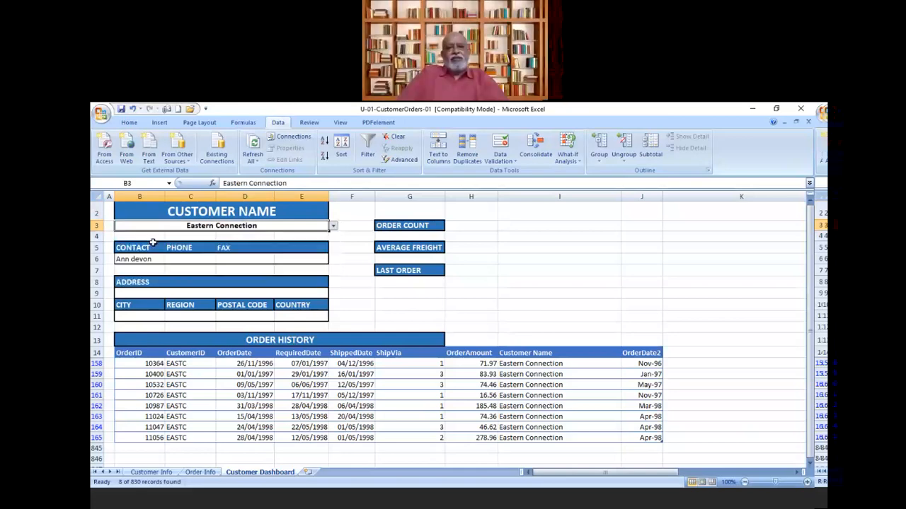
click(416, 403)
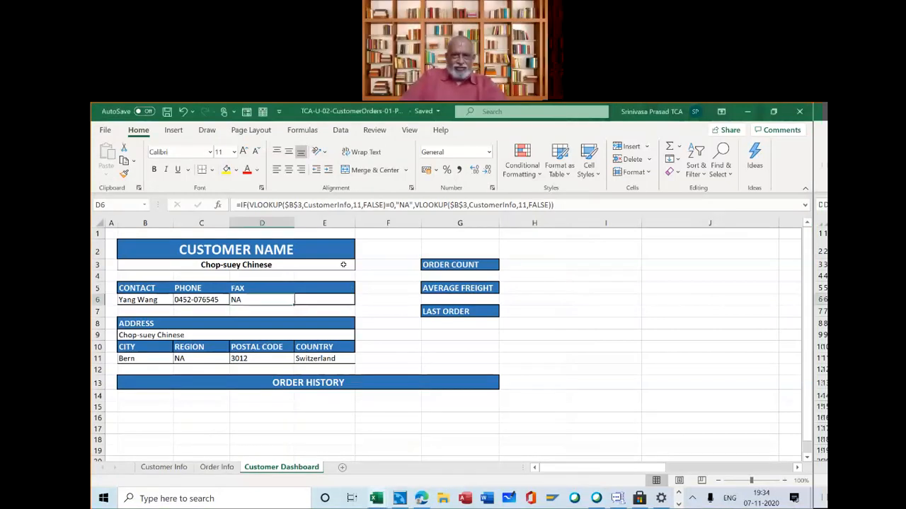
- Choose Eastern Connection as the customer in cell B3 of the Customer Dashboard in the TCA-U-02-CustomerOrders workbook
click(343, 264)
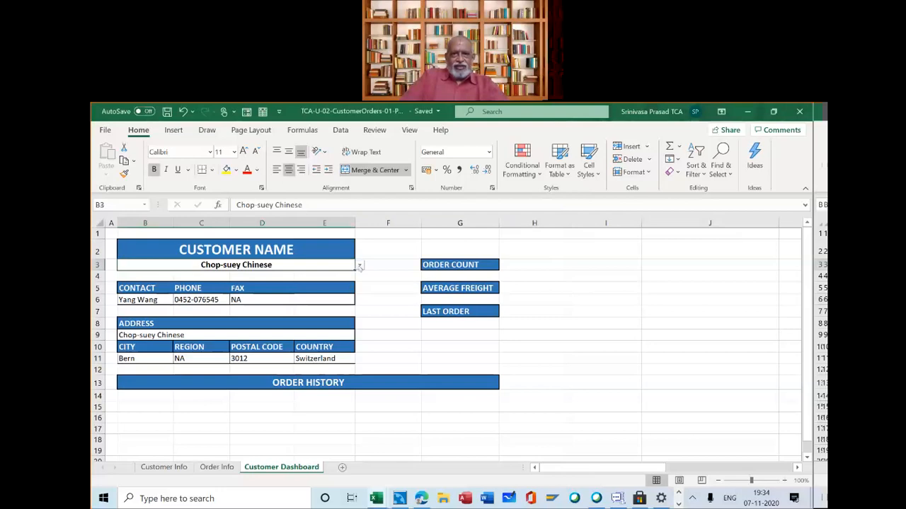
click(360, 267)
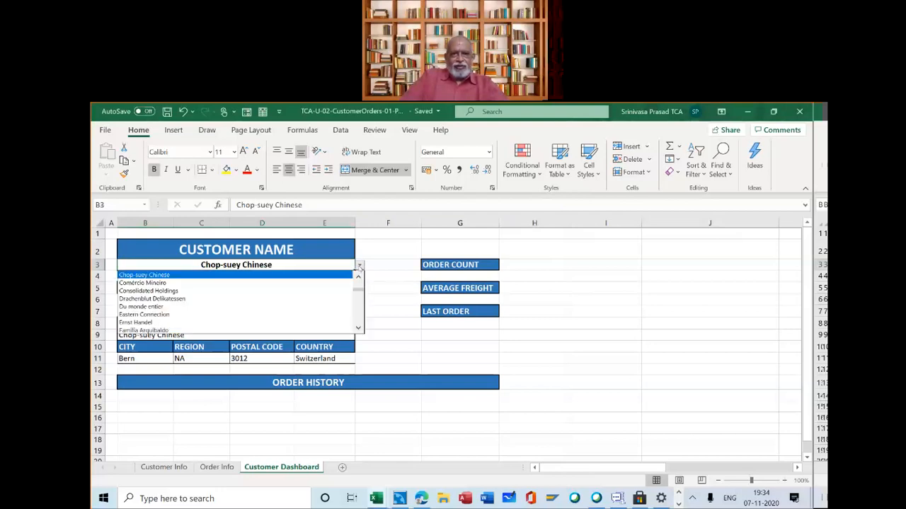
click(282, 318)
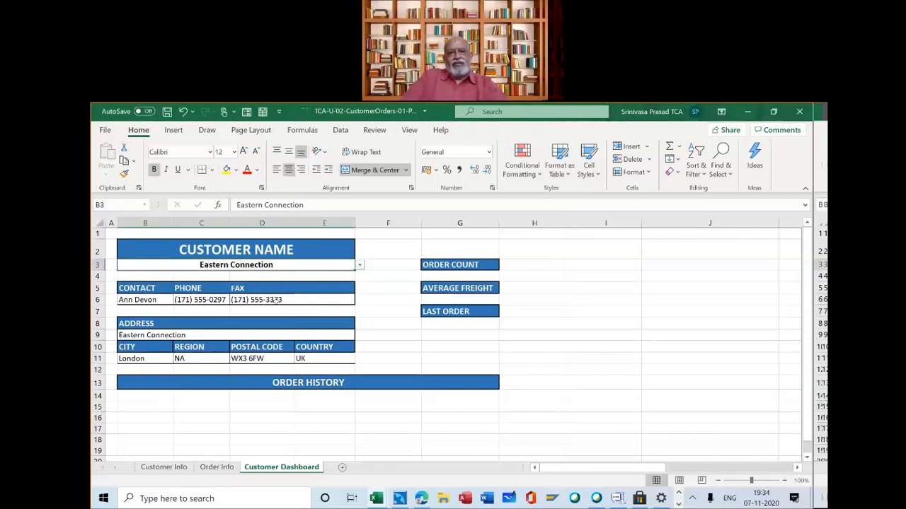
- Turn on header filters for the order table on the Order Info sheet
click(216, 468)
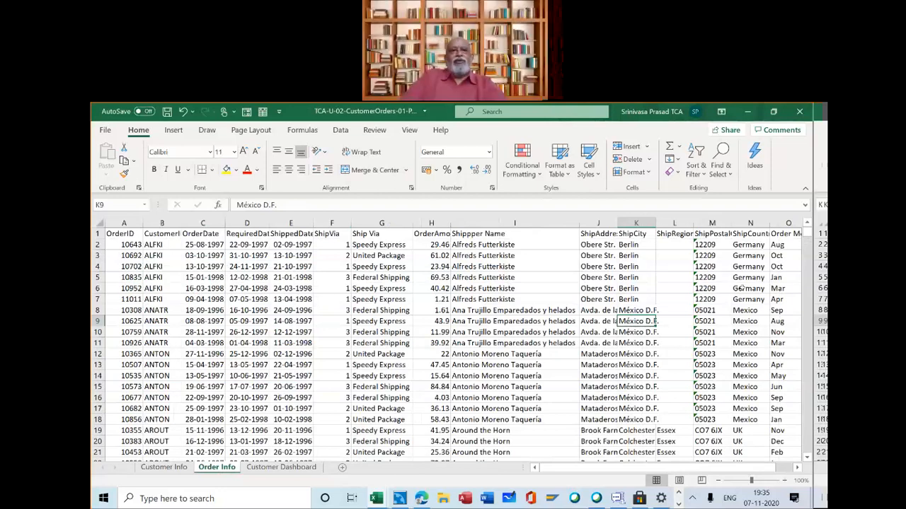
click(381, 233)
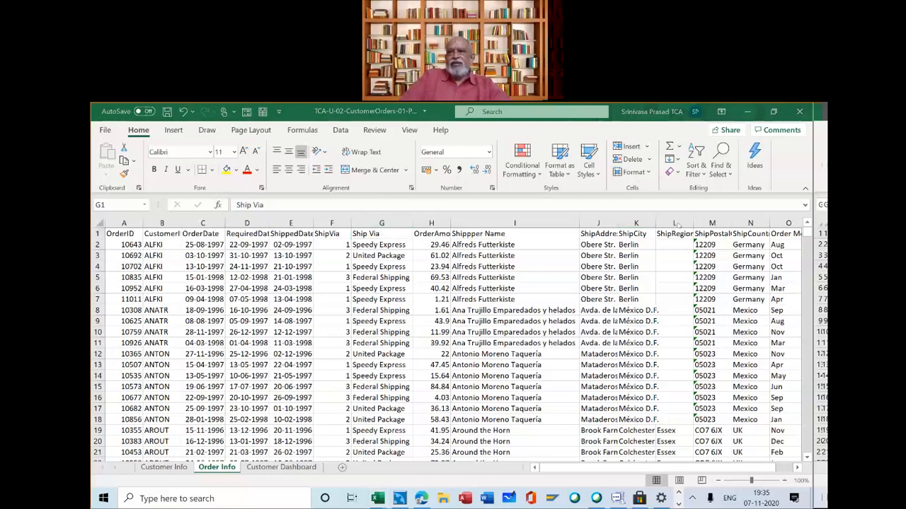
click(702, 175)
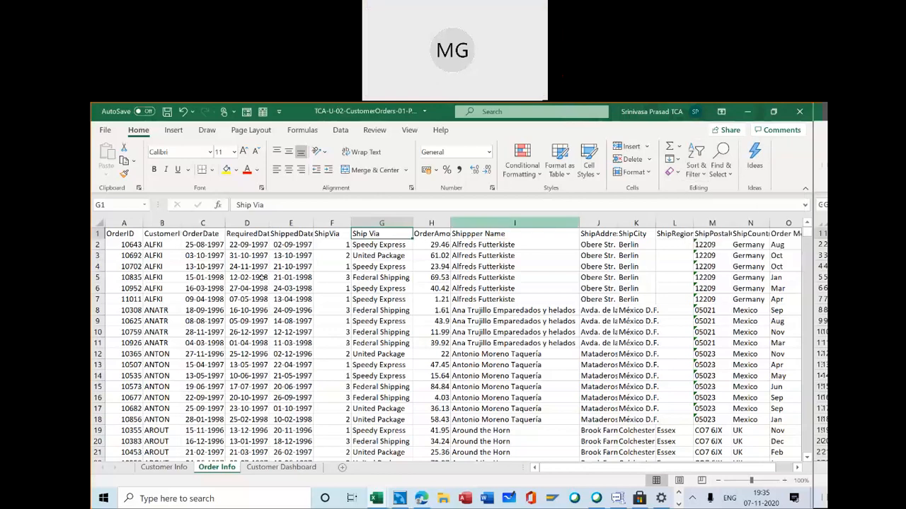
click(341, 130)
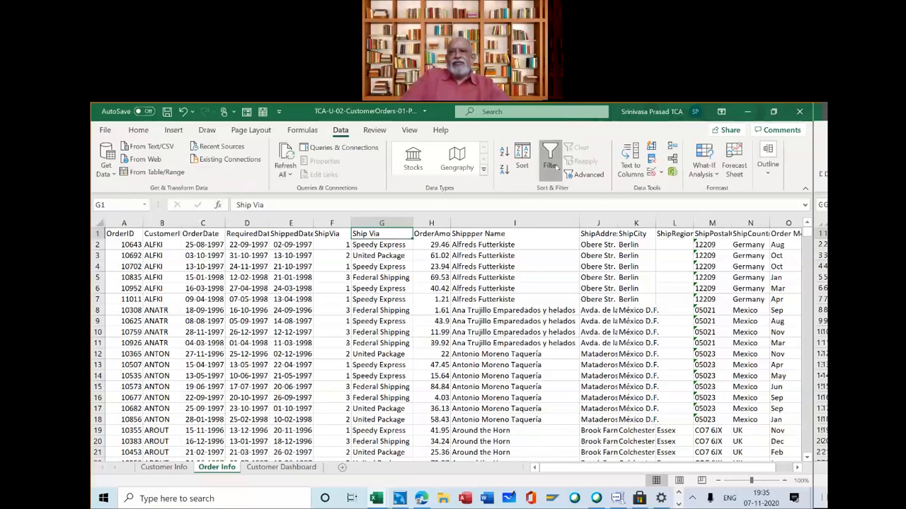
click(549, 158)
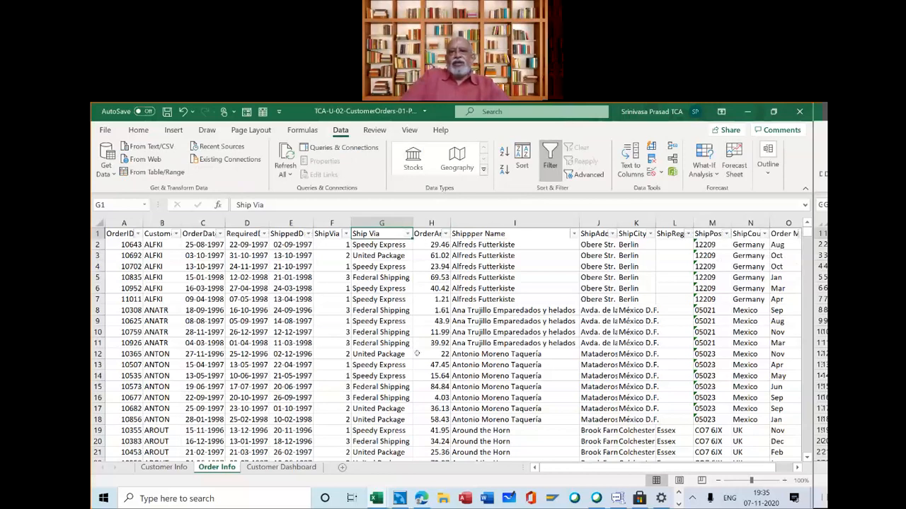
- Filter the Order Info table's Shippper Name column to show only Eastern Connection
click(573, 234)
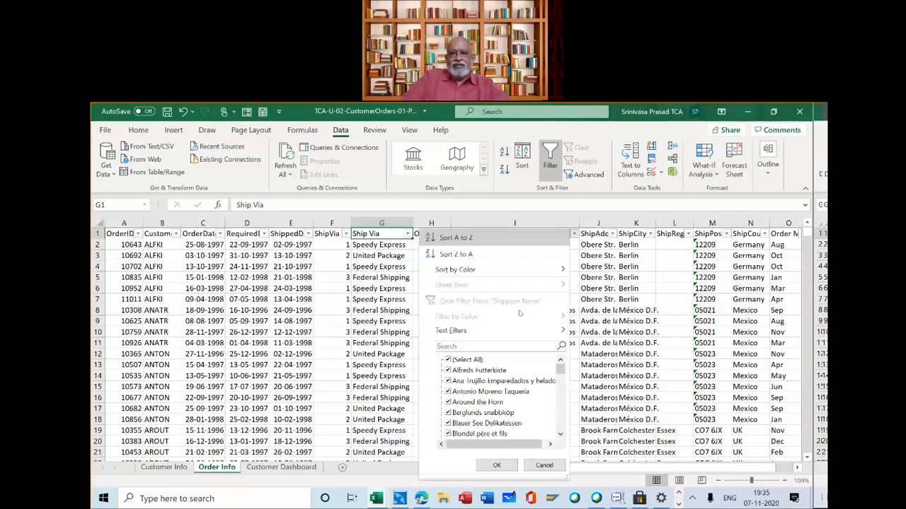
click(470, 363)
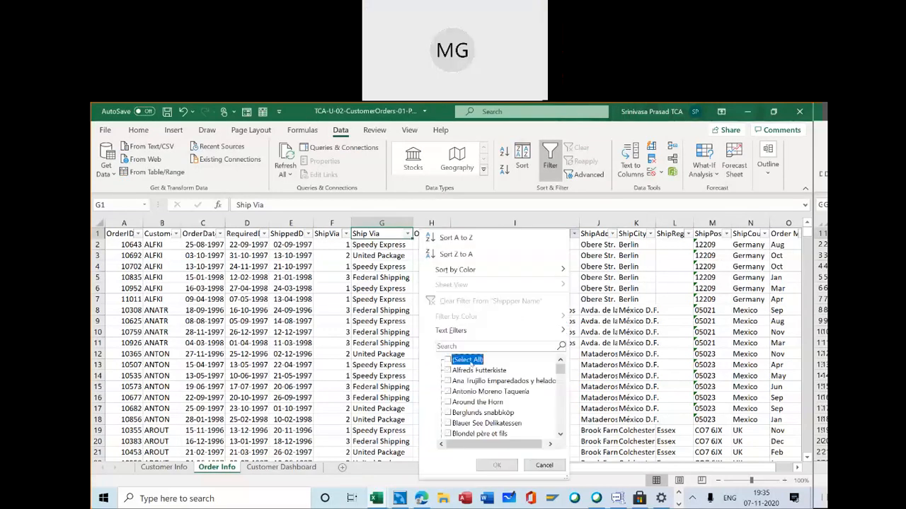
scroll(493, 403, down, 6)
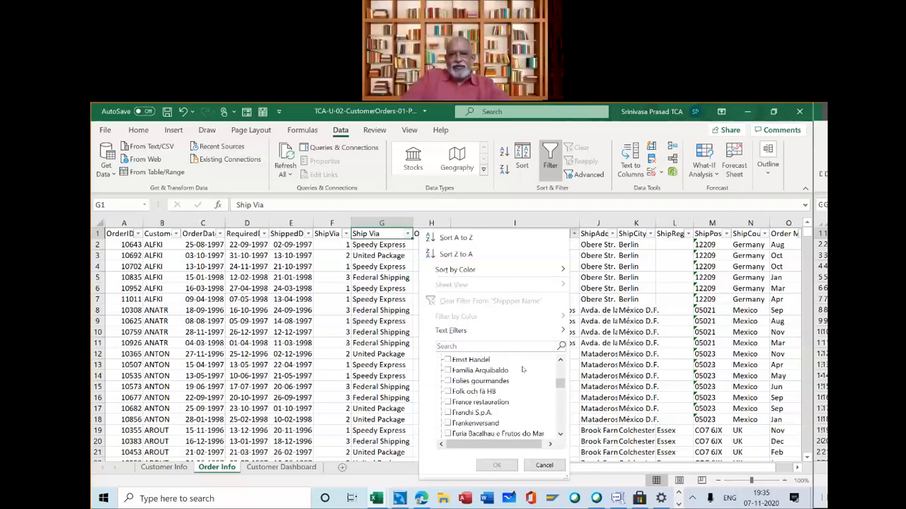
click(560, 362)
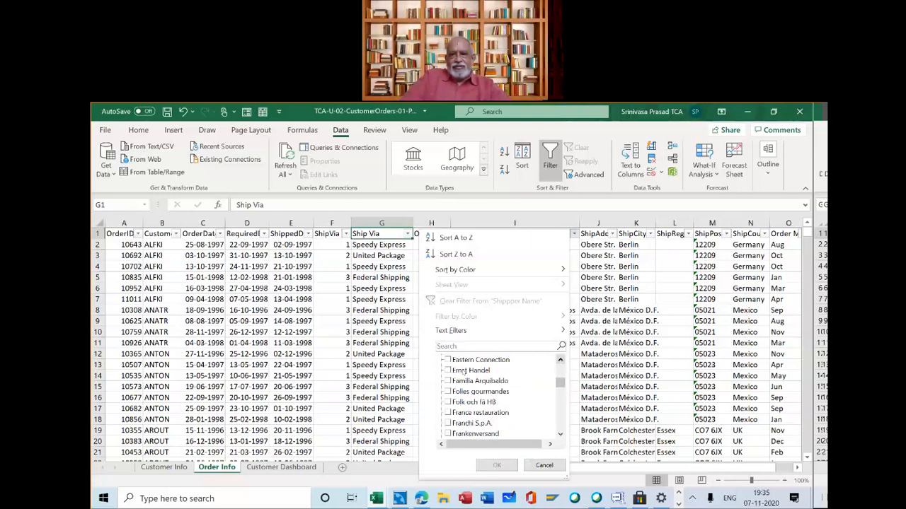
click(449, 361)
click(448, 360)
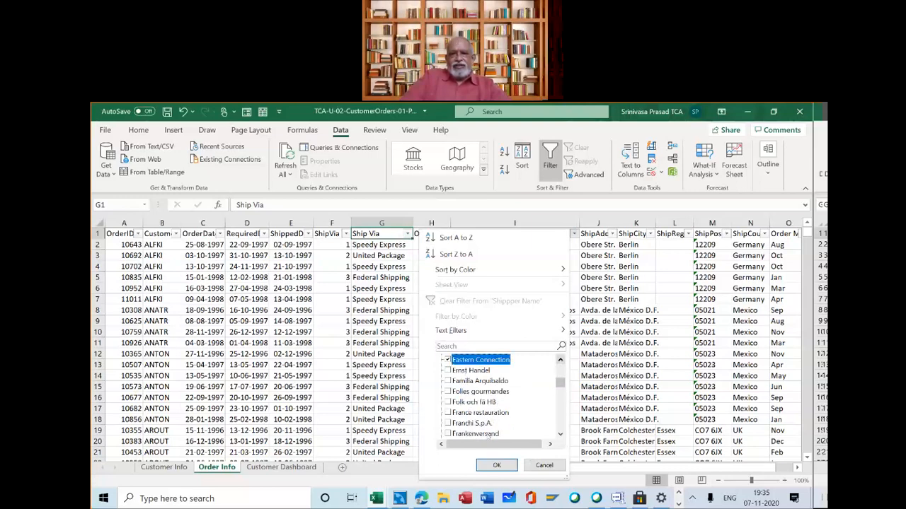
click(495, 464)
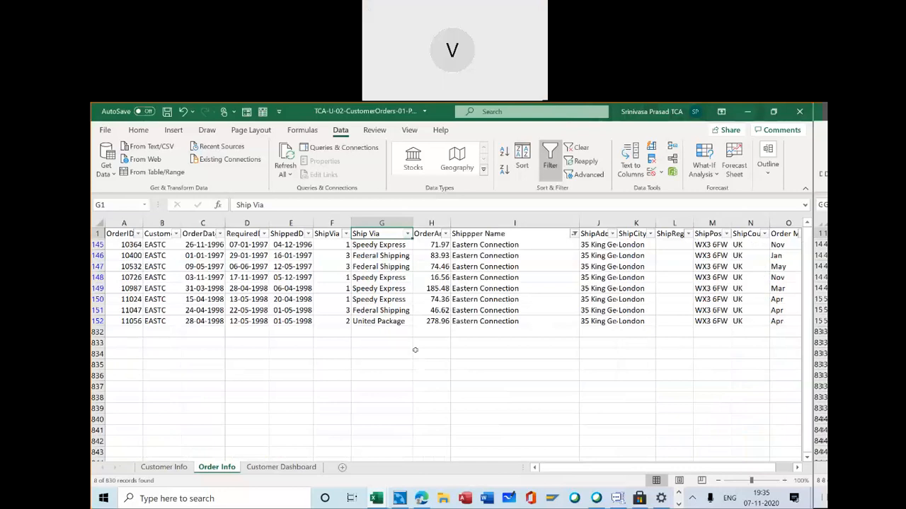
- Compare the filtered Eastern Connection orders on Order Info with the dashboard's Order Count, Average Freight, Last Order and Order History areas
click(290, 468)
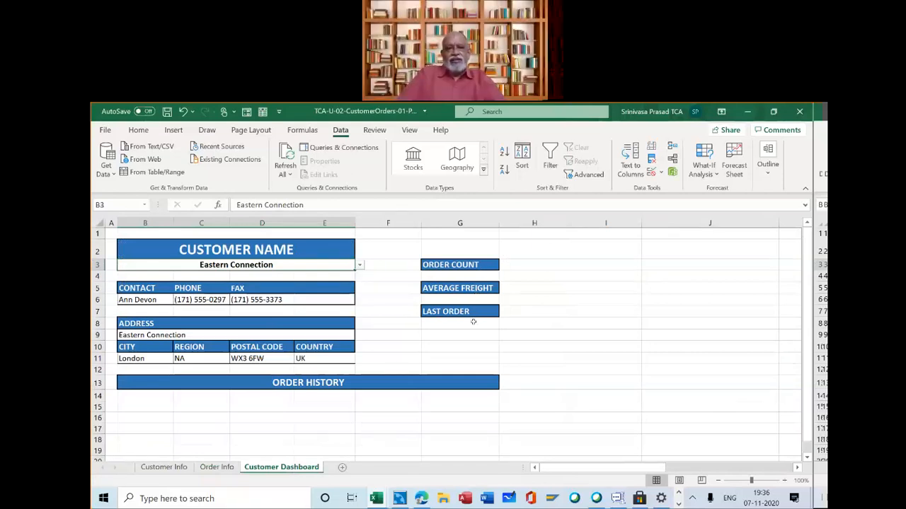
click(216, 468)
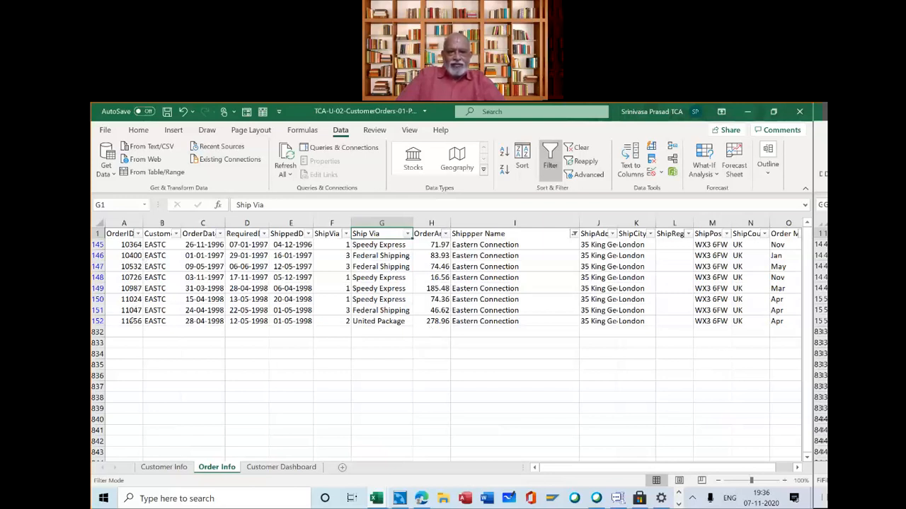
click(279, 468)
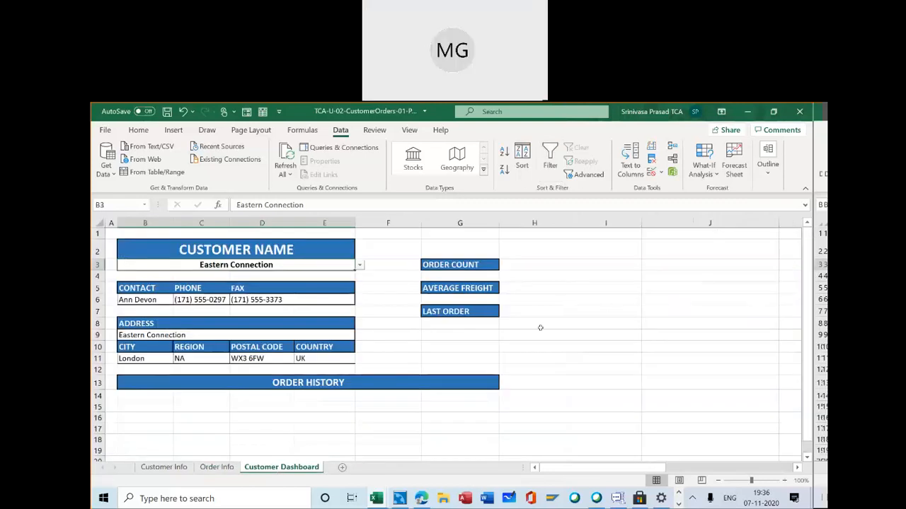
click(233, 469)
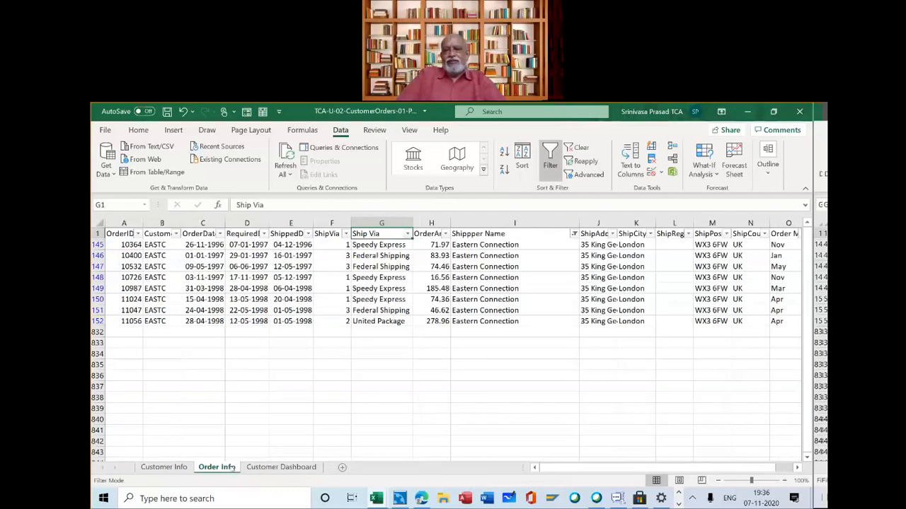
click(270, 470)
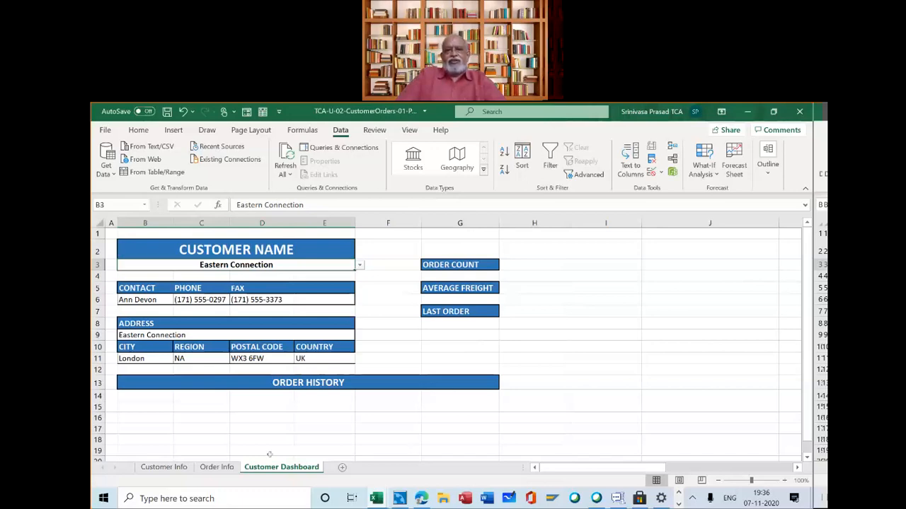
click(216, 467)
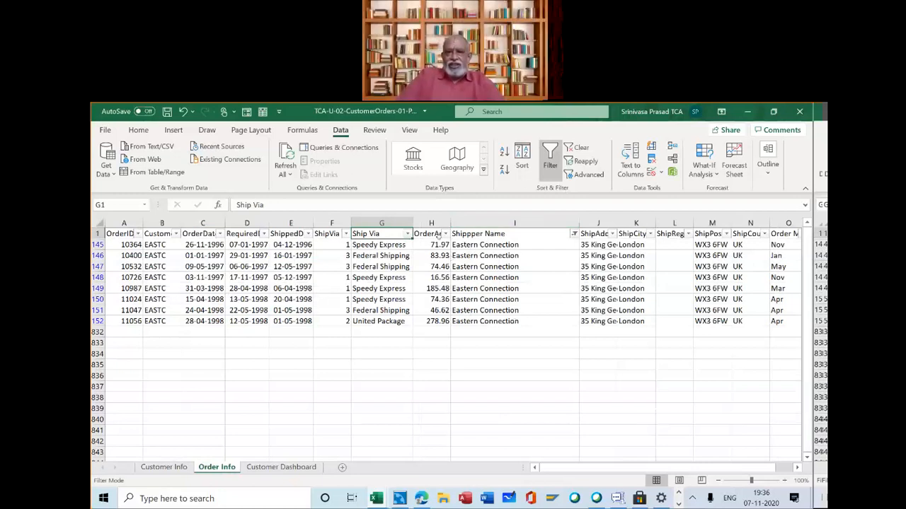
click(426, 330)
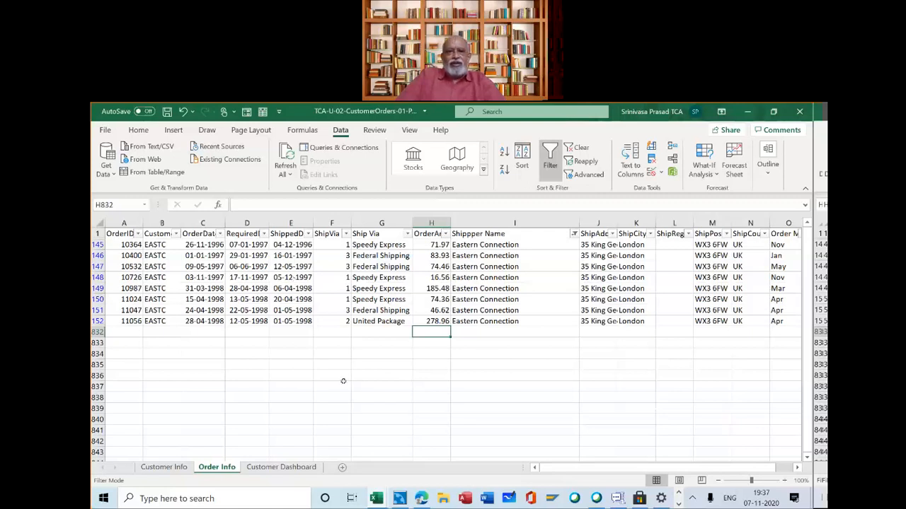
click(305, 468)
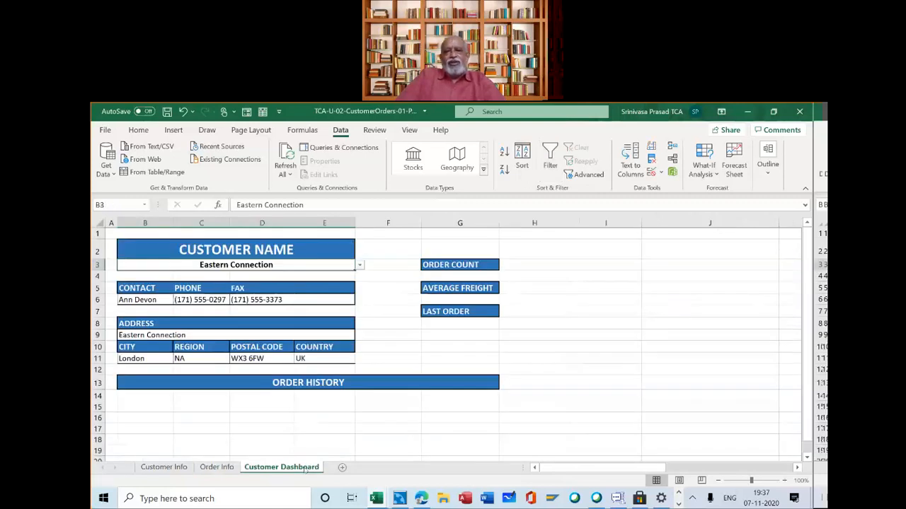
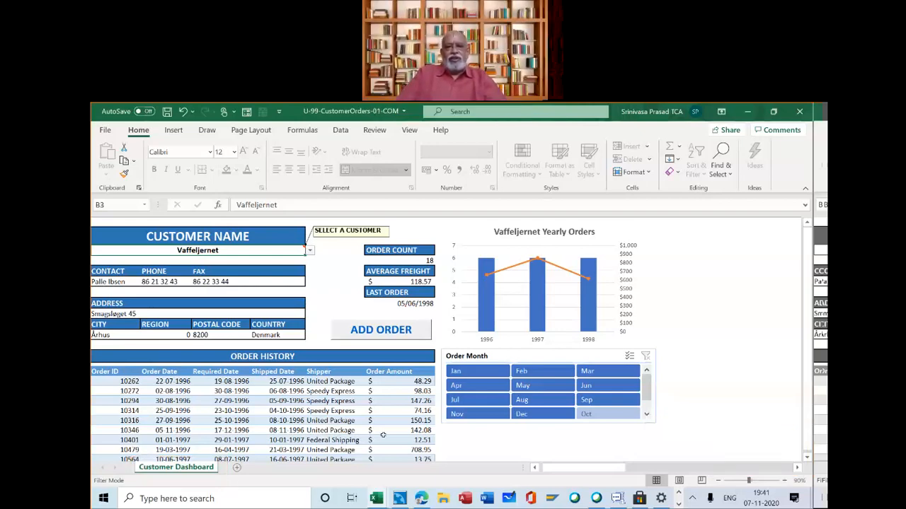
- Choose Around the Horn as the customer in cell B3 of the completed U-99-CustomerOrders-01-COM dashboard
click(533, 469)
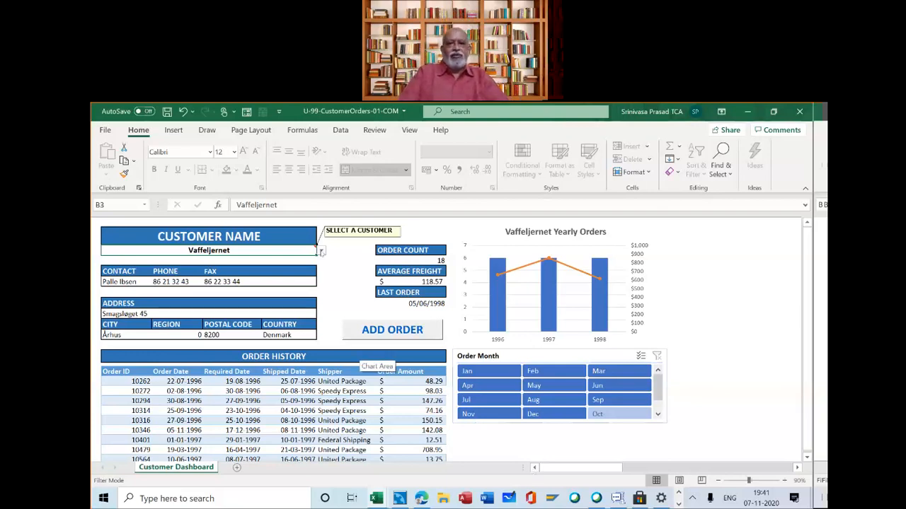
click(321, 251)
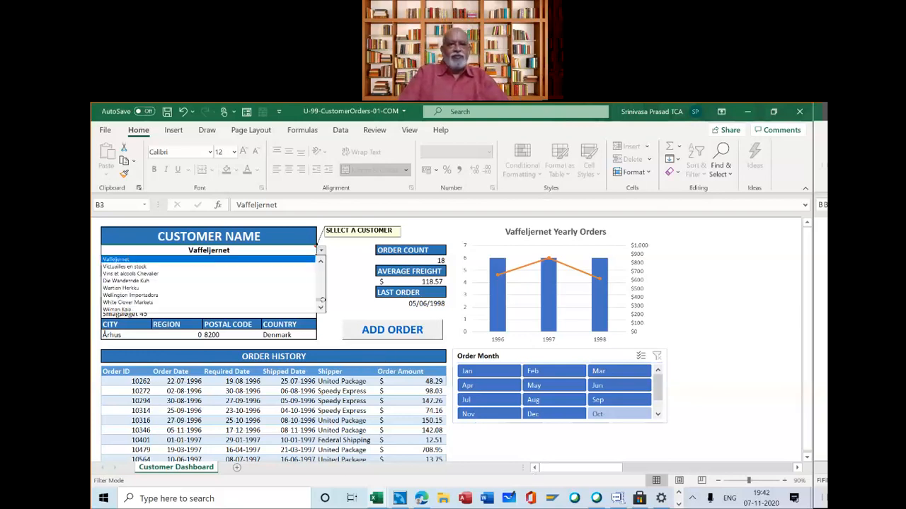
scroll(321, 301, down, 1)
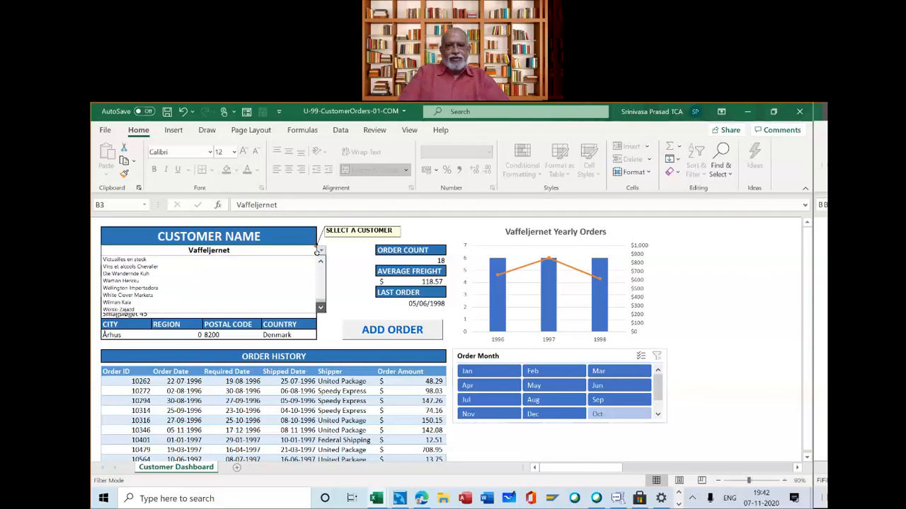
click(321, 281)
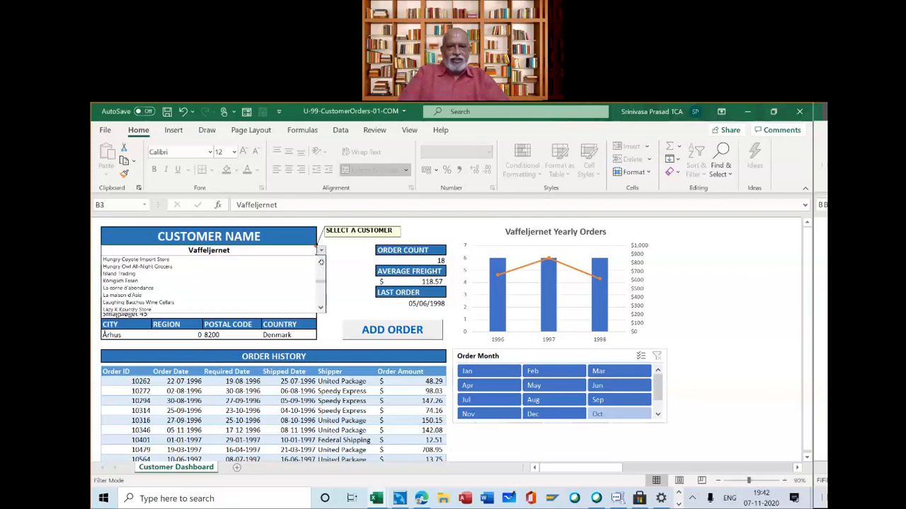
click(321, 263)
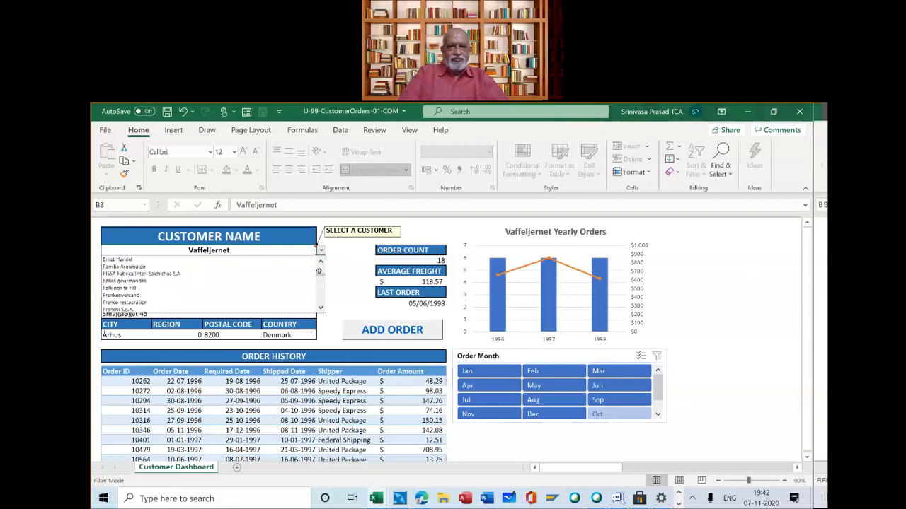
click(320, 261)
click(320, 261)
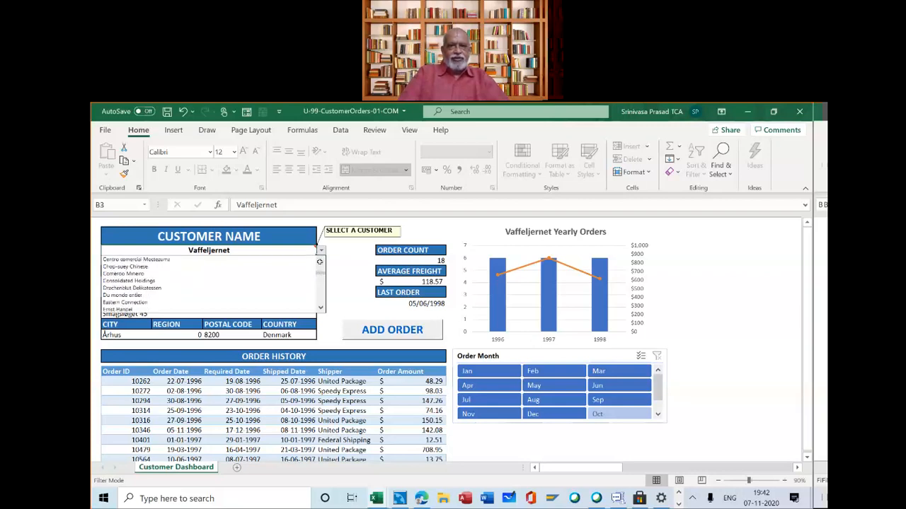
click(320, 261)
click(319, 261)
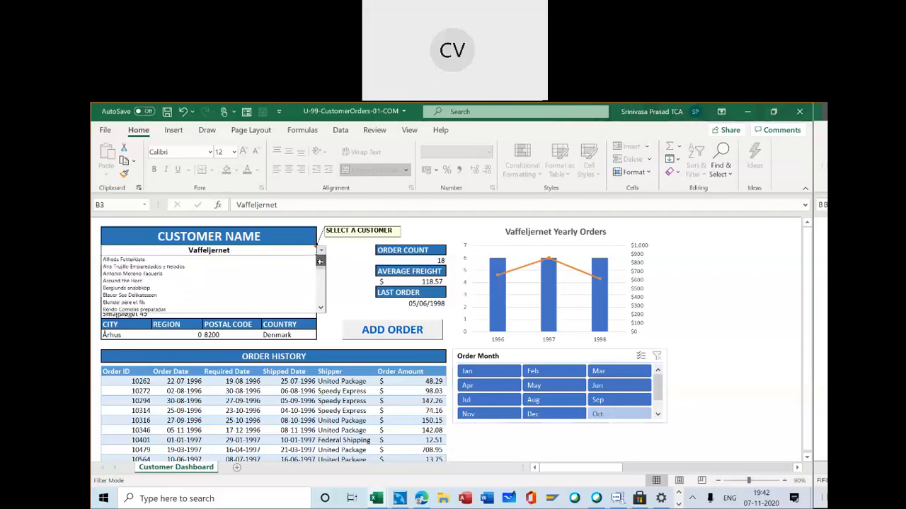
click(216, 281)
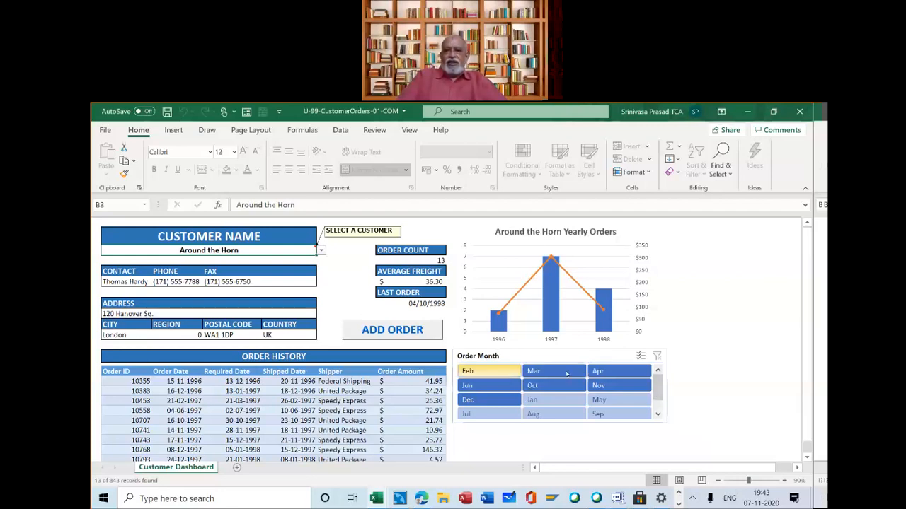
- Filter the yearly orders chart with the Order Month slicer by Apr, by Apr plus Jun, and finally by the range Feb to Apr
click(607, 373)
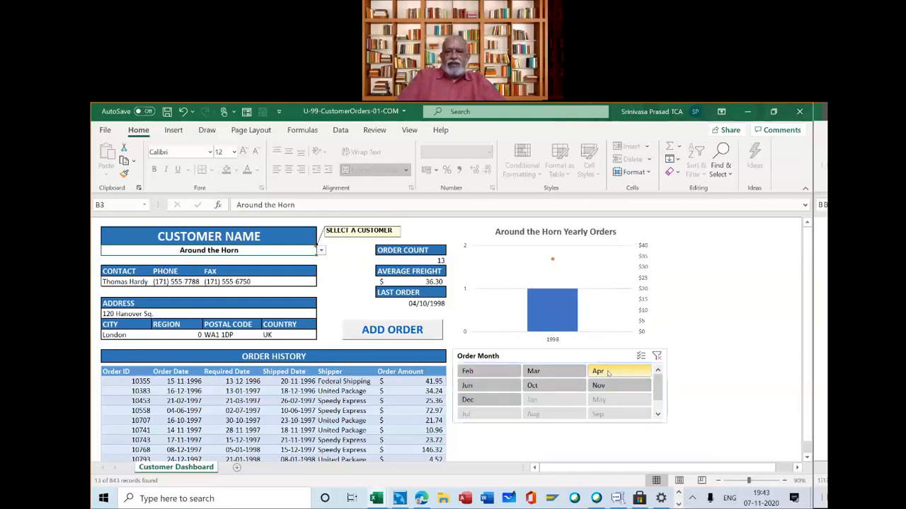
ctrl+click(479, 386)
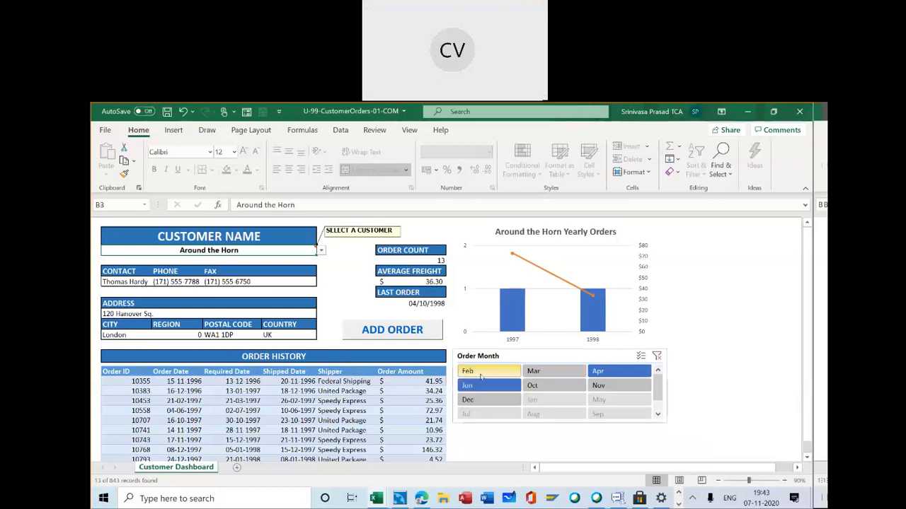
shift+click(482, 376)
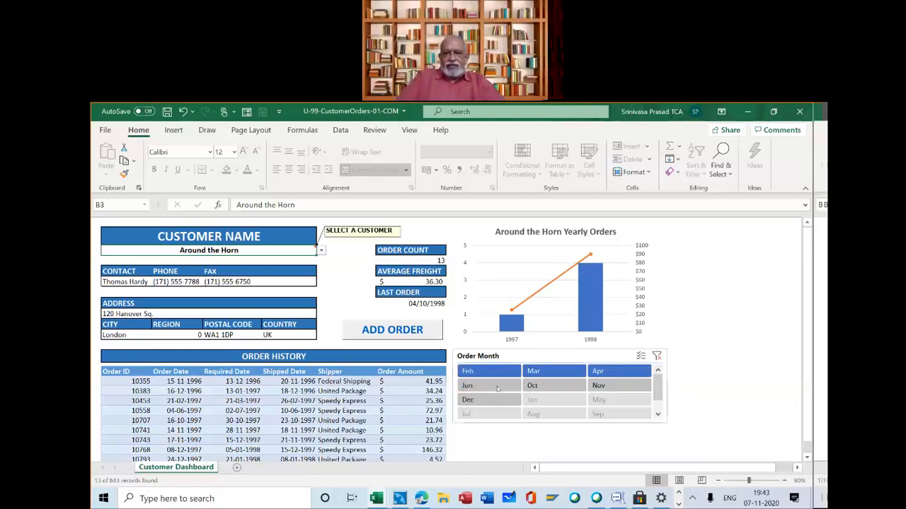
- Filter the yearly orders chart with the Order Month slicer by the range Apr to Dec, and by the range Feb to Apr
click(498, 388)
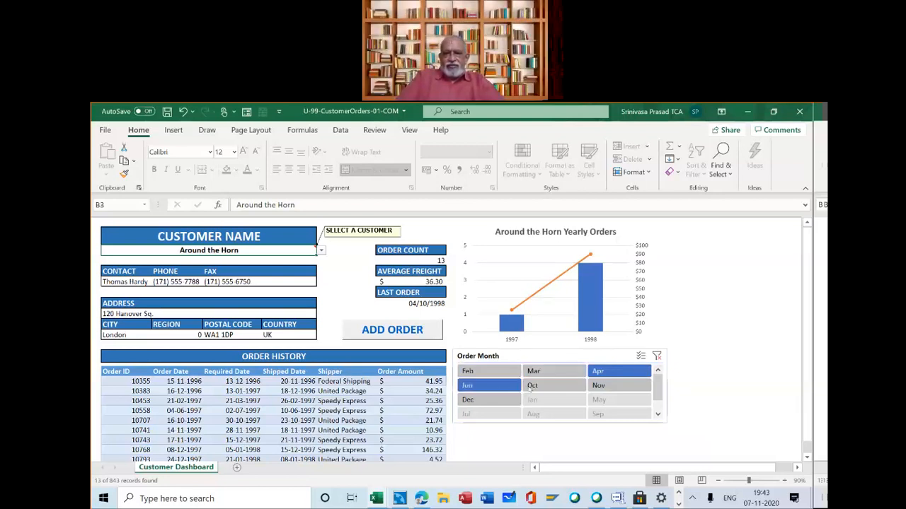
click(570, 392)
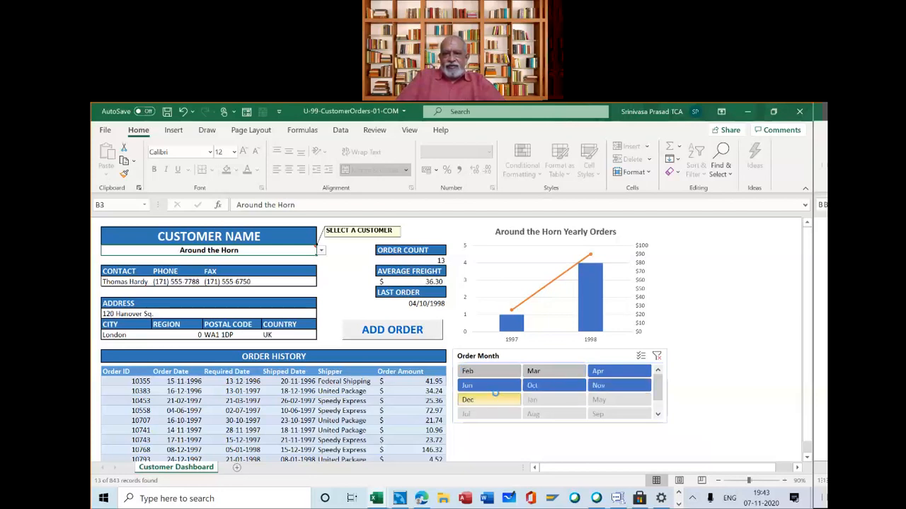
click(495, 398)
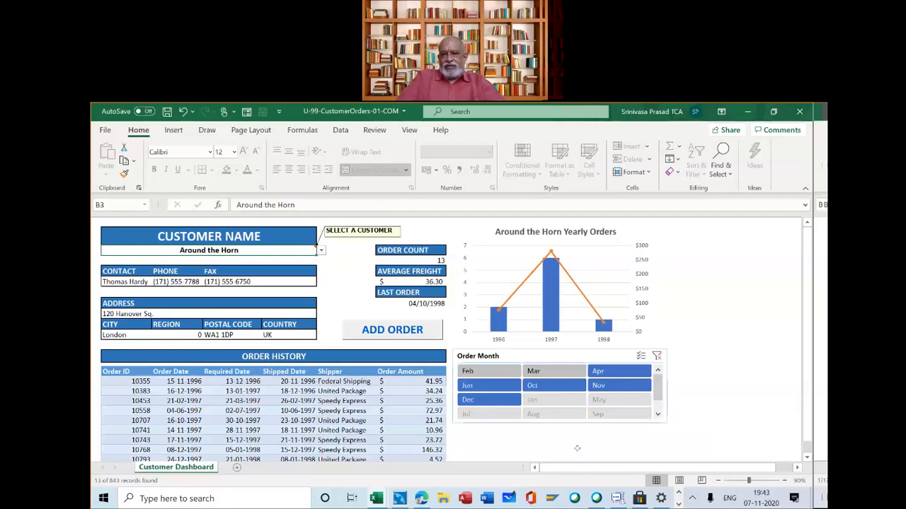
click(500, 371)
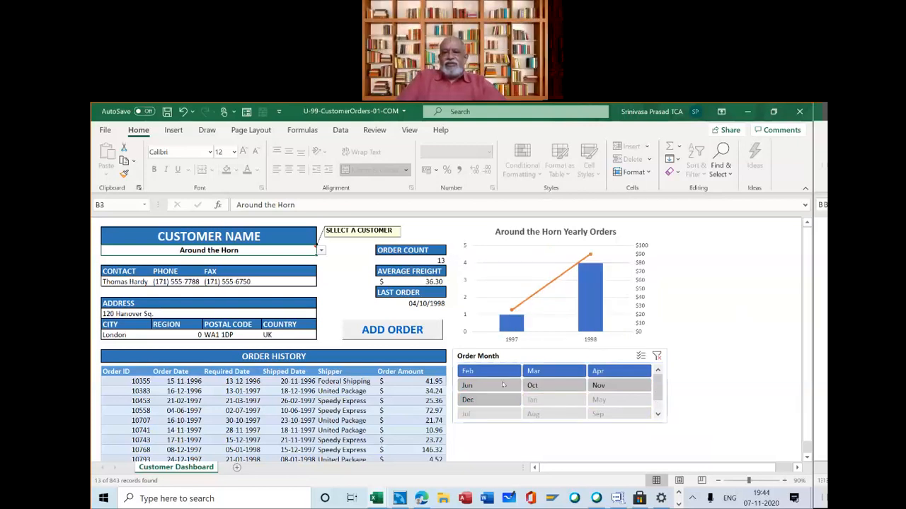
- Filter the yearly orders chart by Oct, Nov and Feb one at a time, and finally by the full range Feb to Dec
click(537, 386)
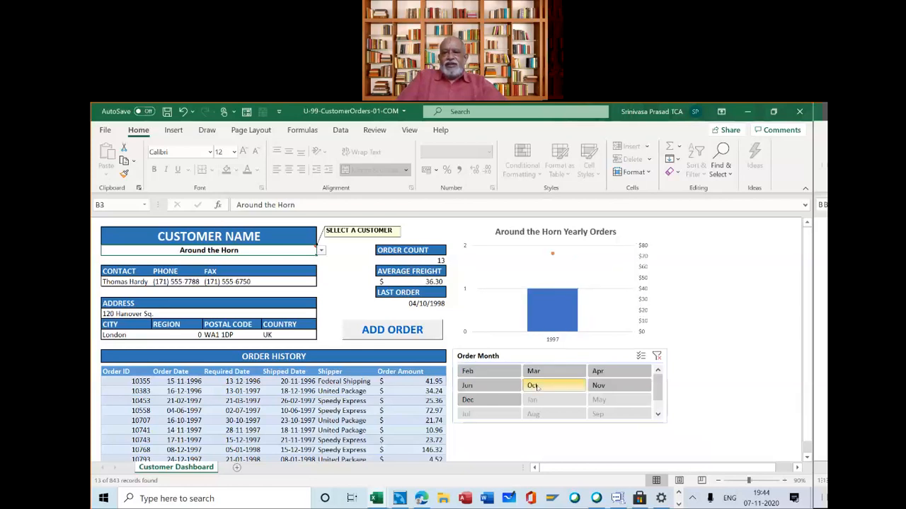
click(605, 388)
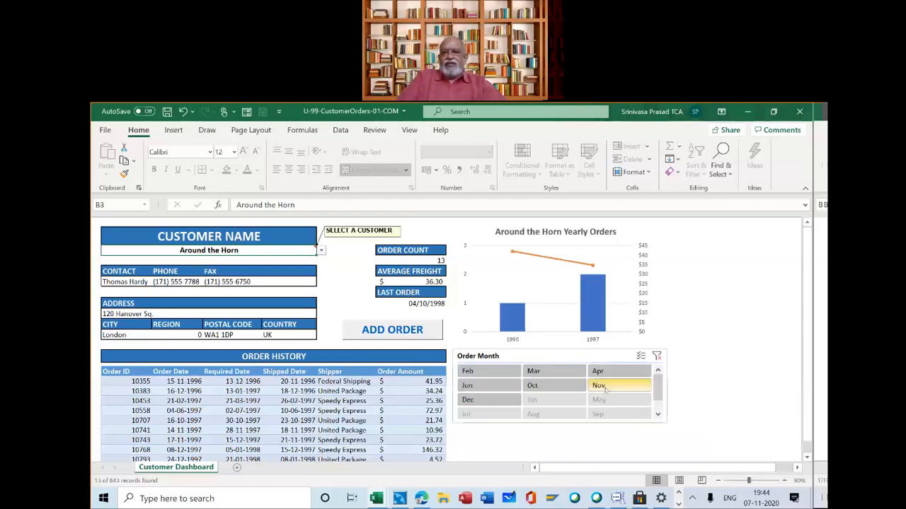
click(473, 371)
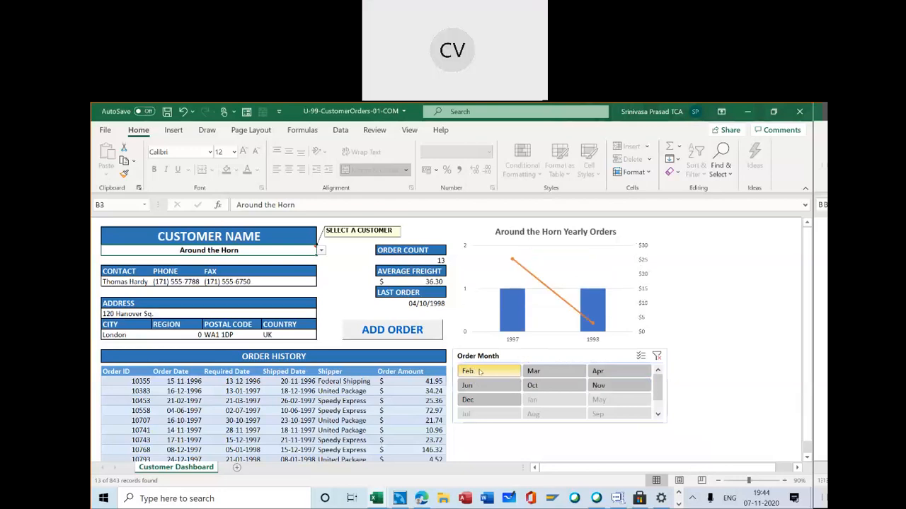
click(530, 373)
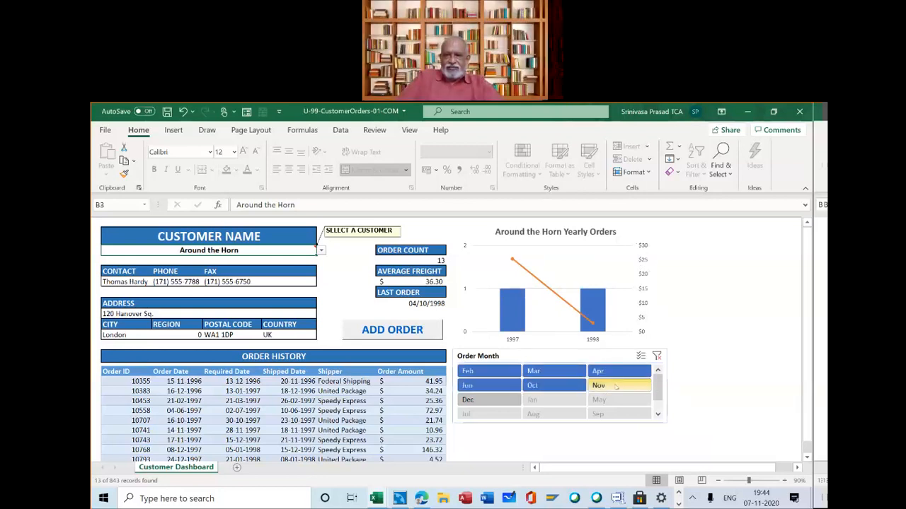
click(480, 399)
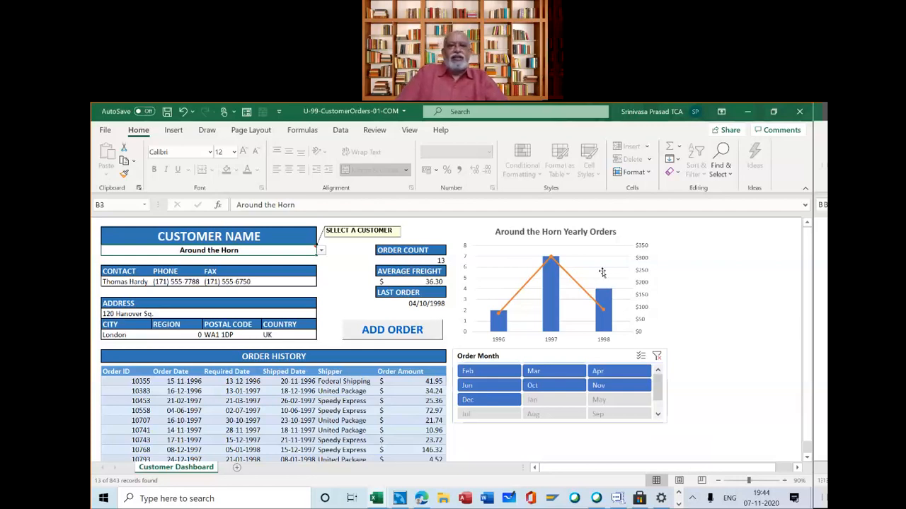
- Choose Bon app' as the customer in cell B3 and look through its complete Order History
click(321, 251)
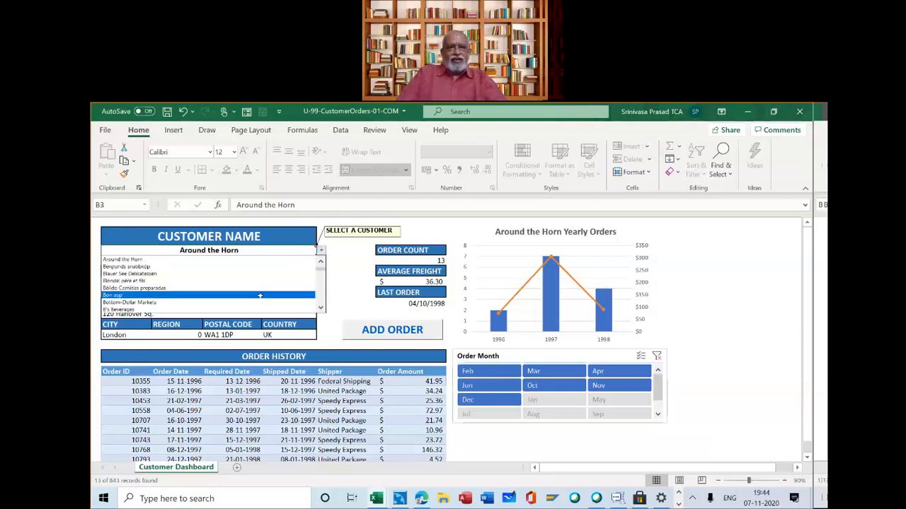
click(259, 296)
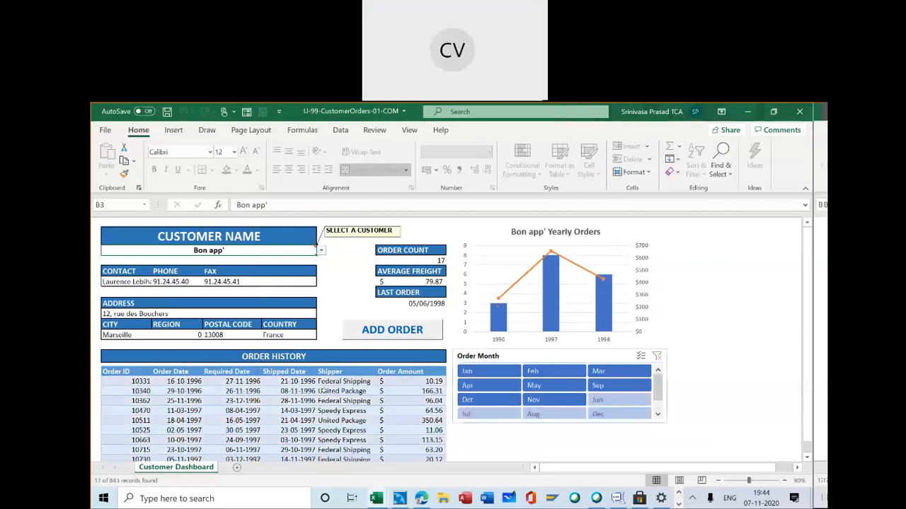
scroll(323, 390, down, 1)
scroll(323, 390, down, 3)
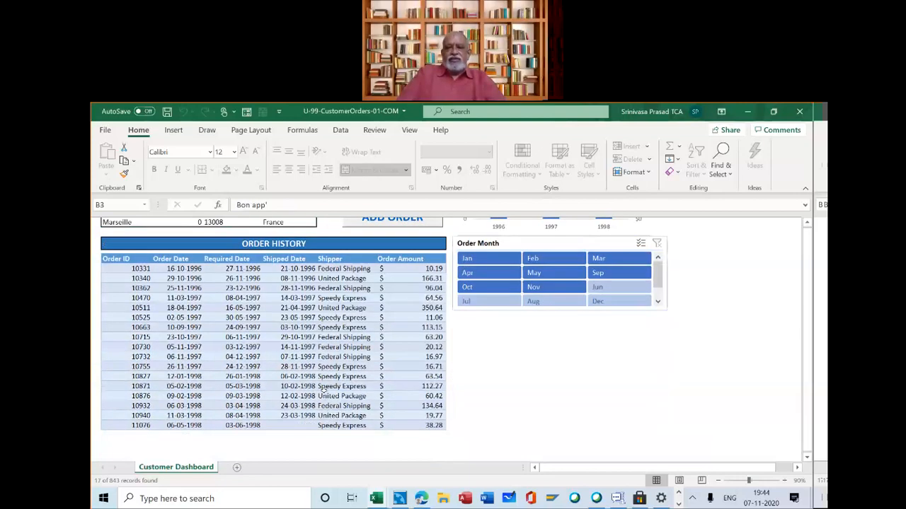
scroll(323, 391, up, 4)
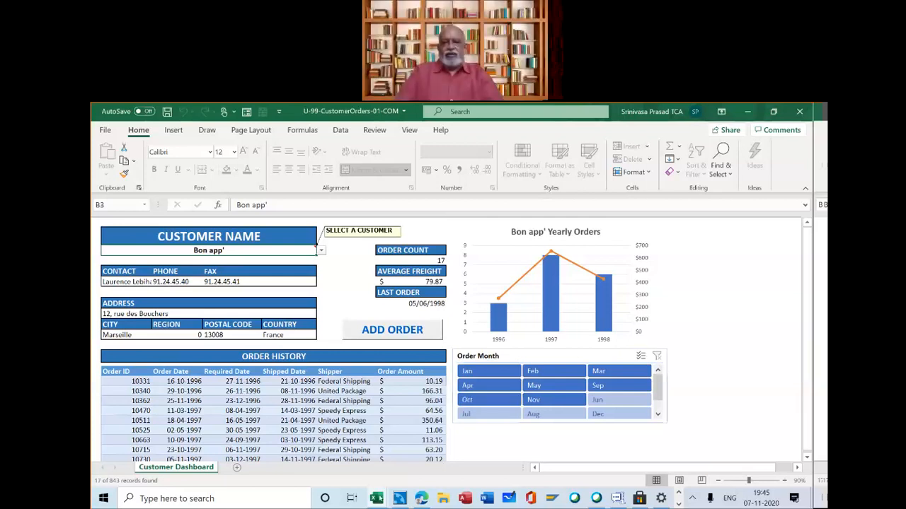
- Add an order for Bon app' with the dashboard's Add Order macro, skipping the required date, shipping method and order amount
mouse_move(378, 498)
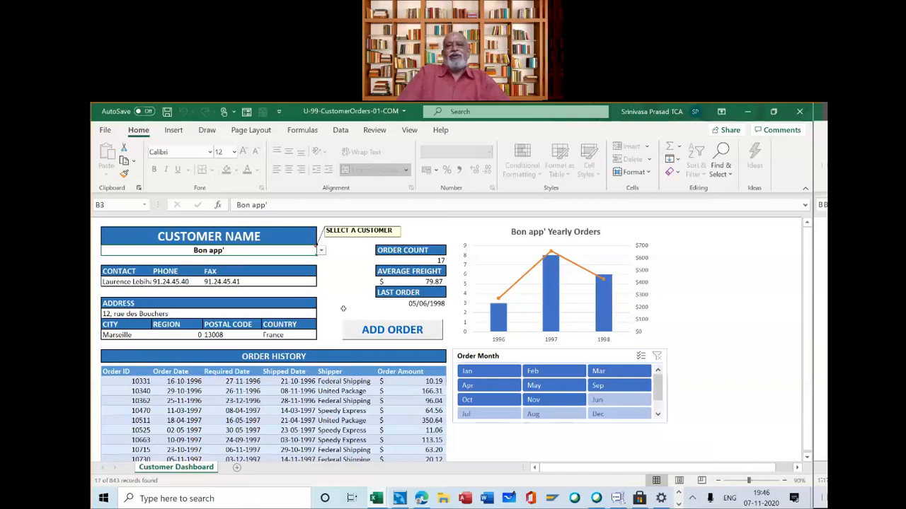
click(387, 330)
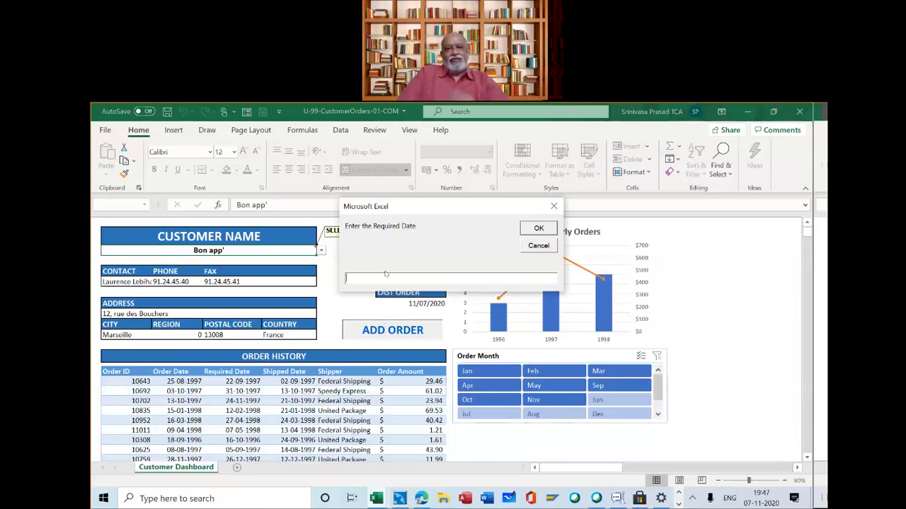
click(539, 246)
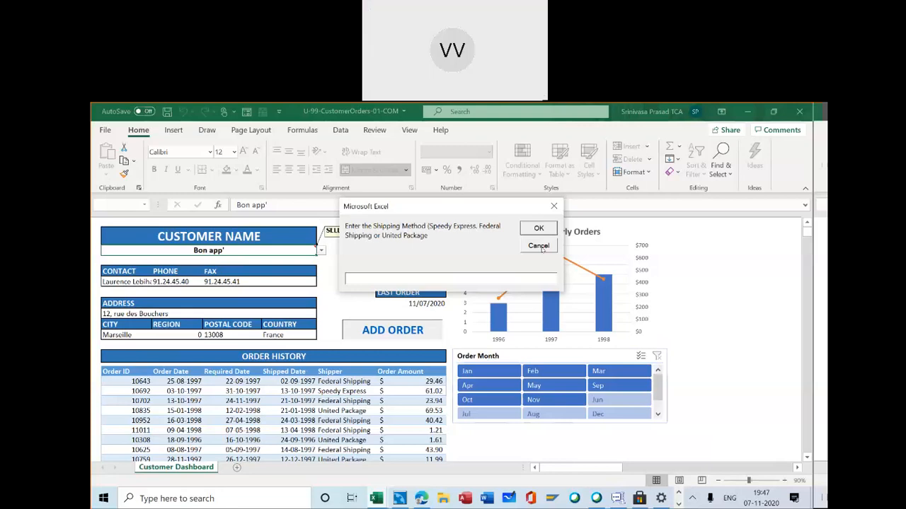
click(538, 246)
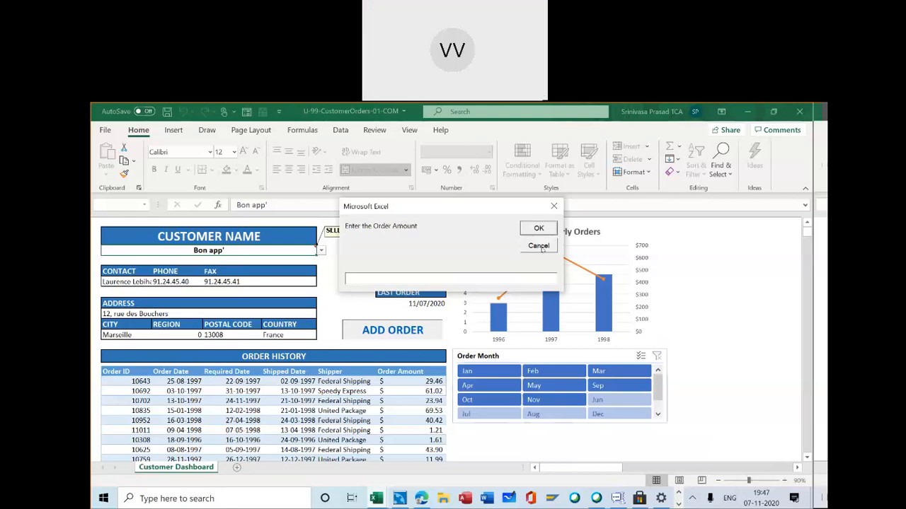
click(539, 245)
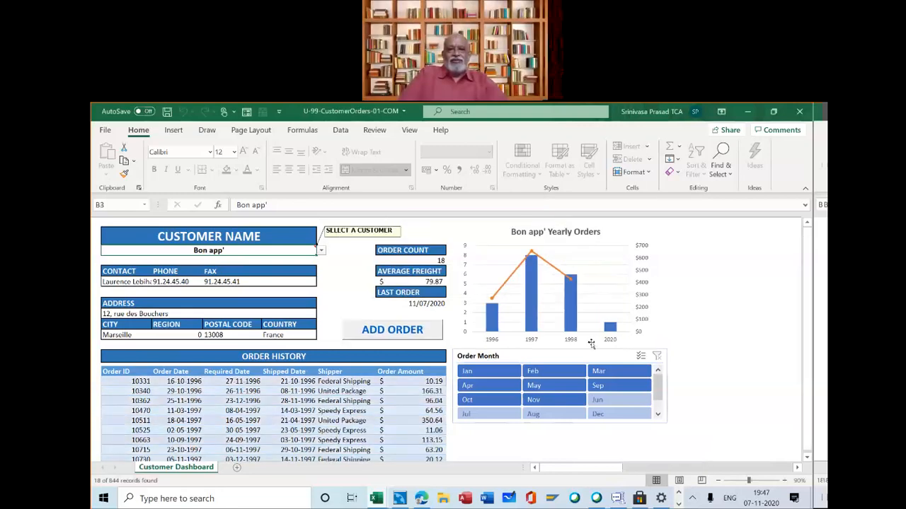
- Check the added order at the end of Bon app's Order History, and change the customer in cell B3 to Chop-suey Chinese
scroll(367, 421, down, 3)
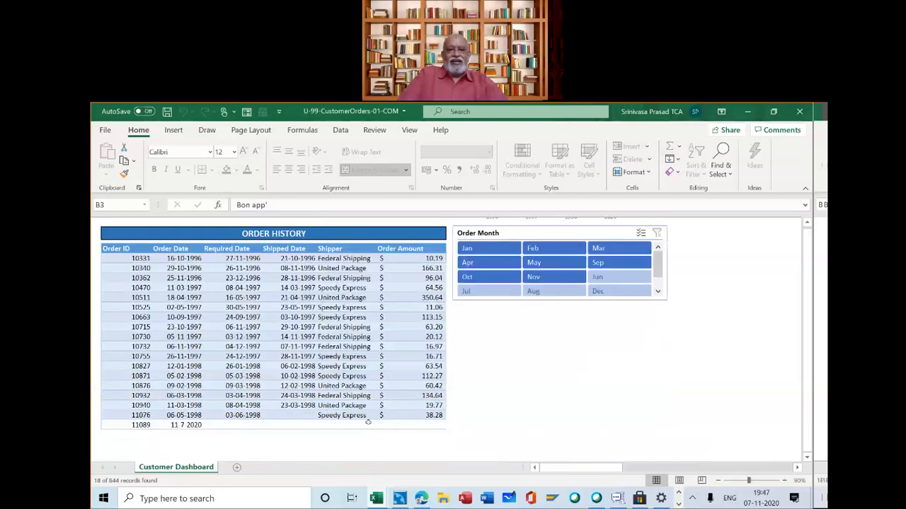
scroll(368, 422, down, 1)
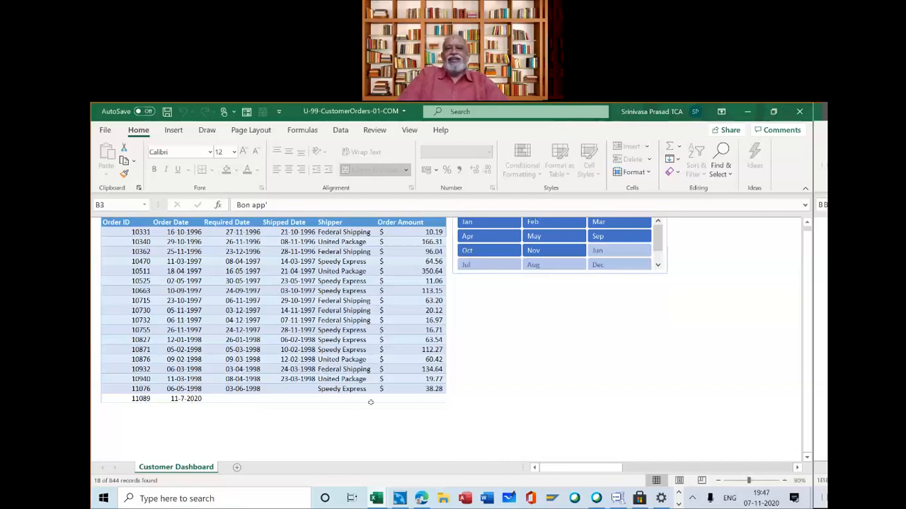
scroll(377, 364, up, 3)
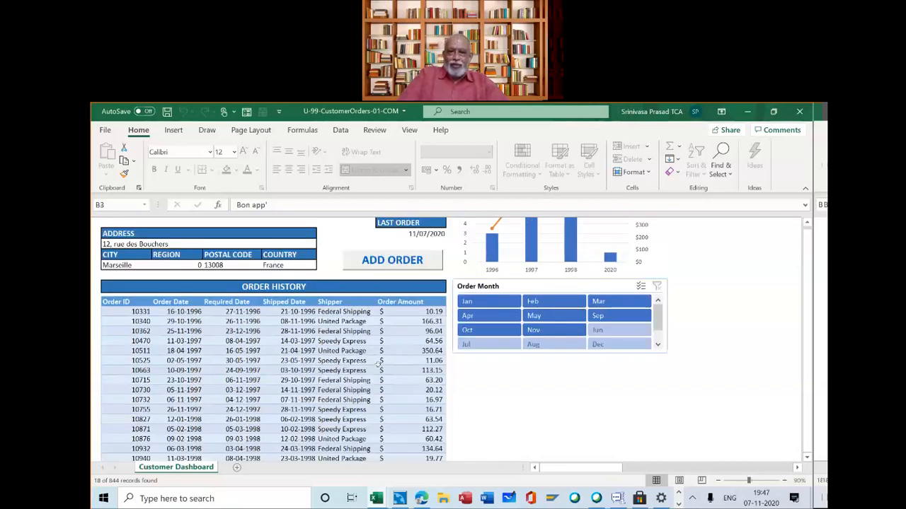
scroll(377, 365, up, 3)
scroll(378, 364, down, 1)
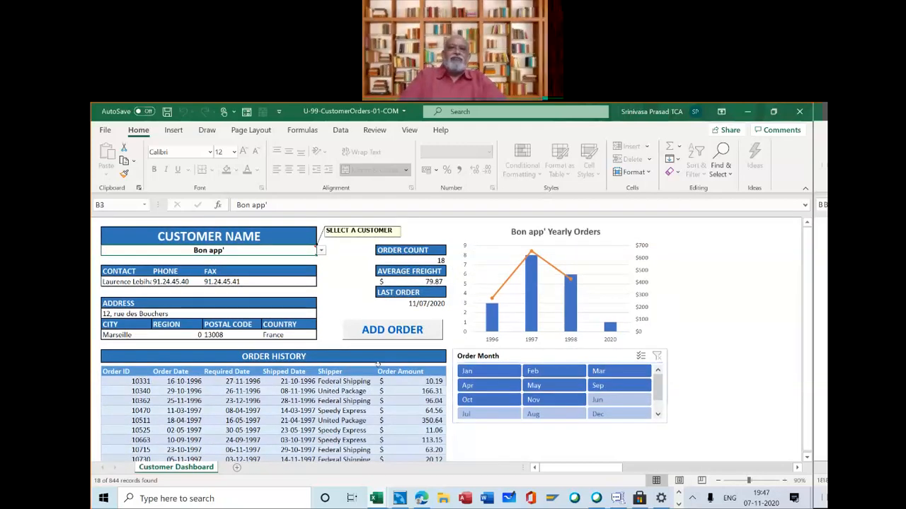
click(321, 251)
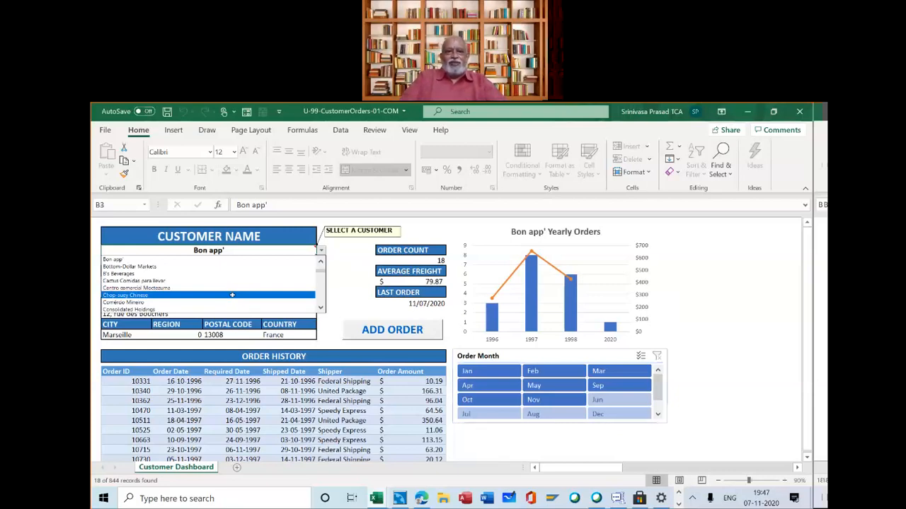
click(232, 295)
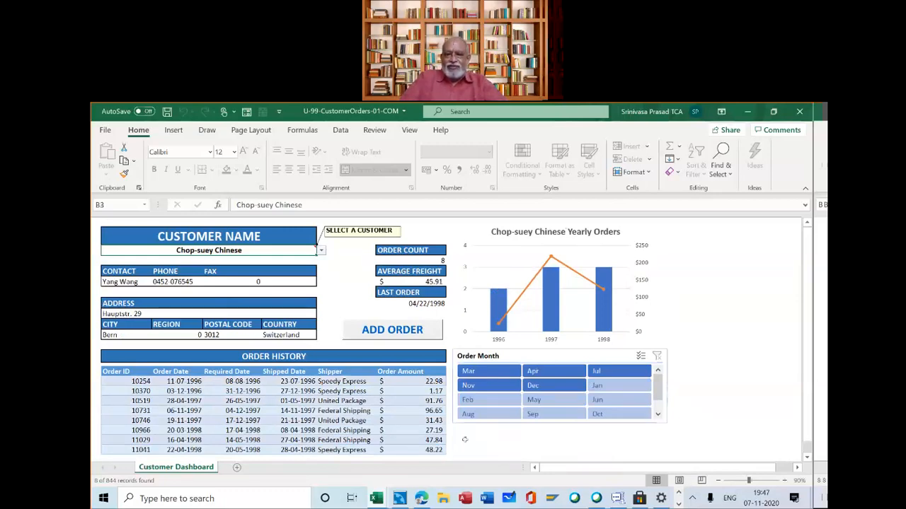
- Switch to the U-02-CustomerOrders-01 practice workbook and choose Around the Horn as the customer in cell B3 of the Customer Dashboard
mouse_move(376, 503)
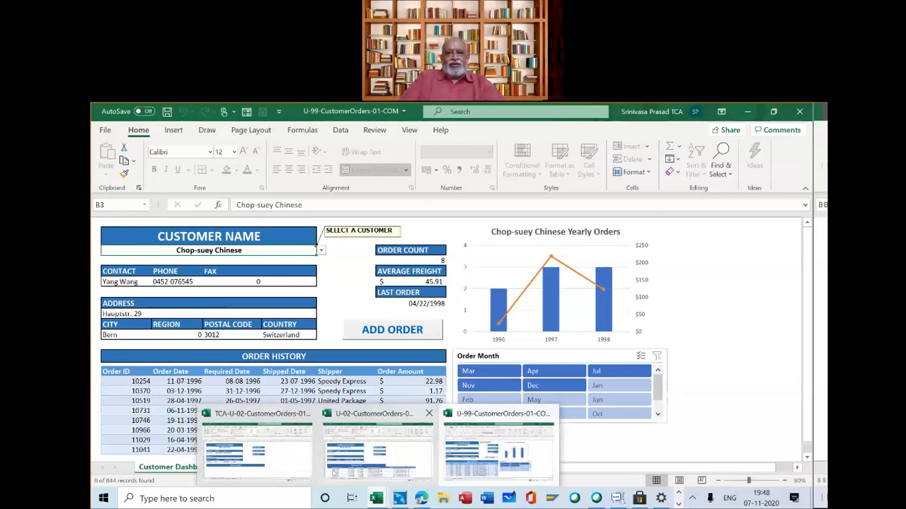
click(280, 453)
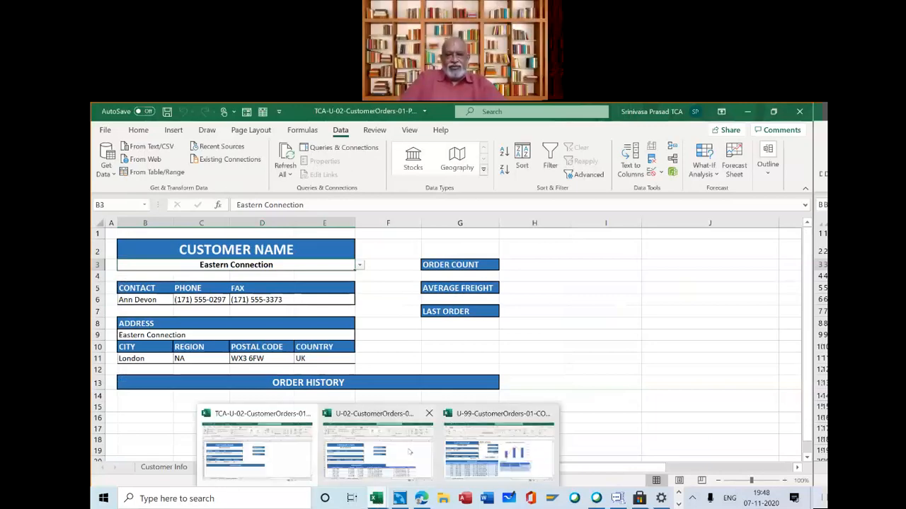
click(409, 453)
scroll(568, 330, down, 1)
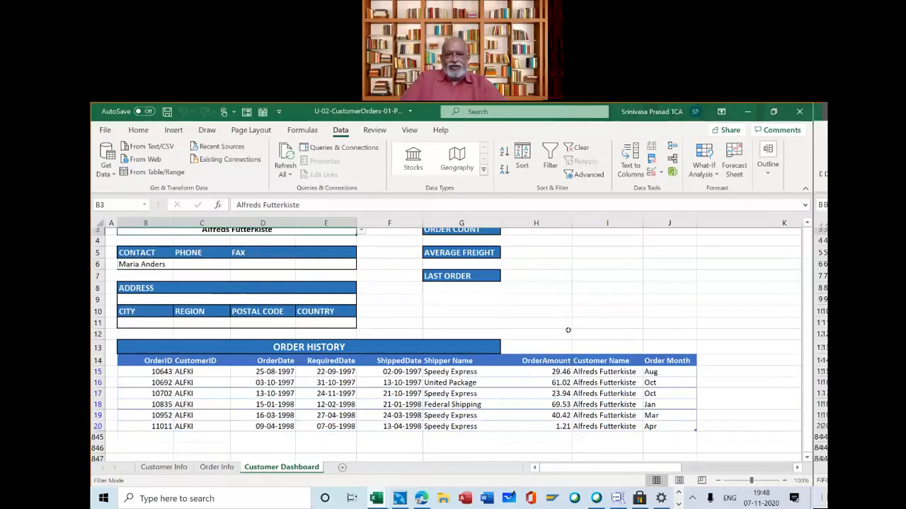
scroll(567, 330, up, 1)
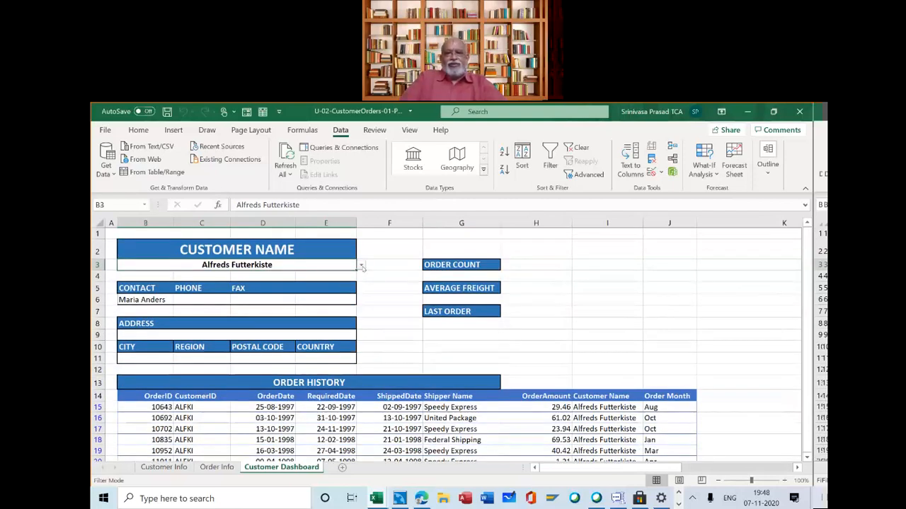
click(361, 266)
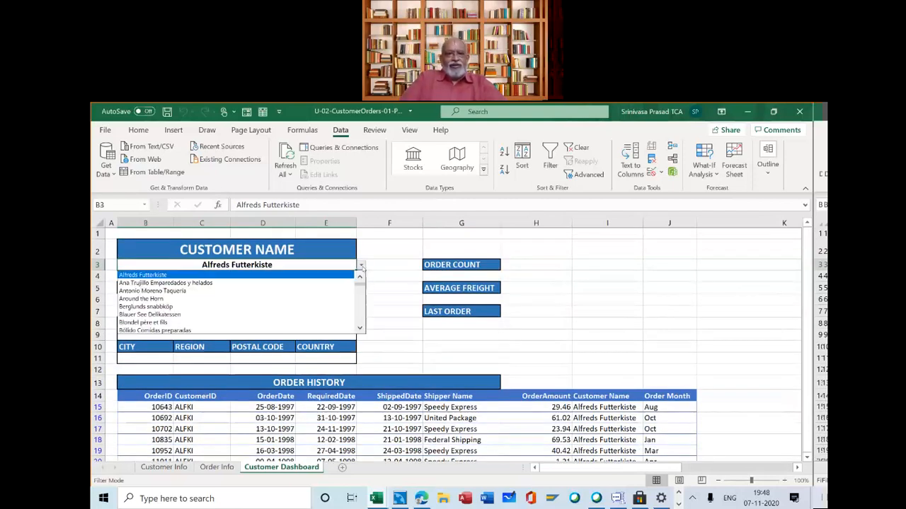
click(294, 299)
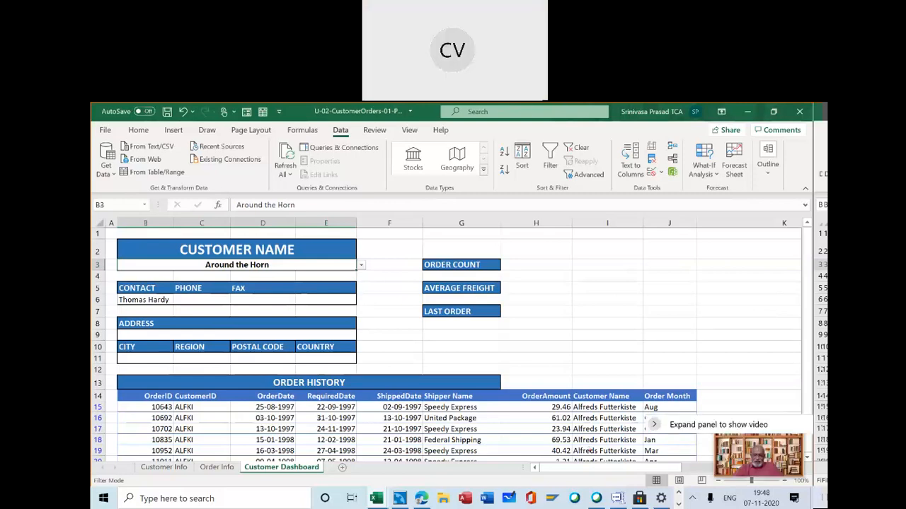
- Choose Bon app' as the customer and filter the Order History list $B$14:$J$844 in place with Advanced Filter, using criteria range $B$2:$E$3
click(361, 266)
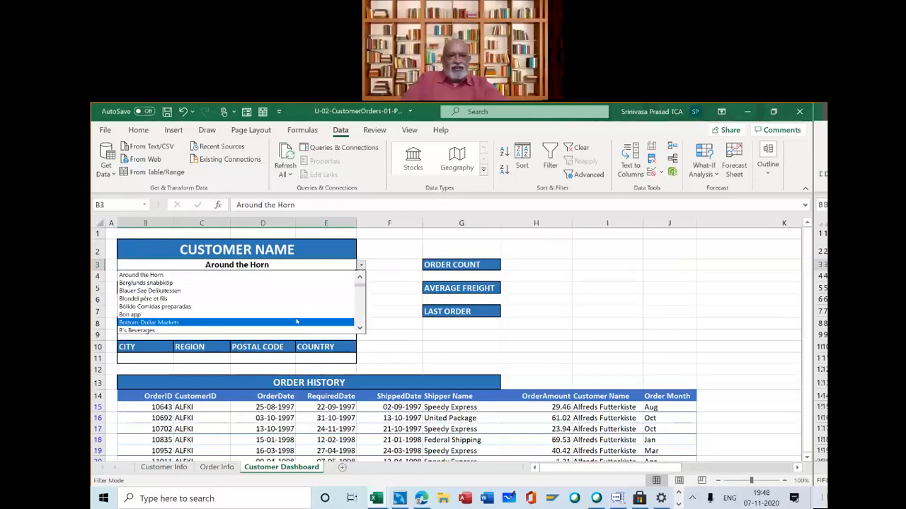
key(Up)
key(Return)
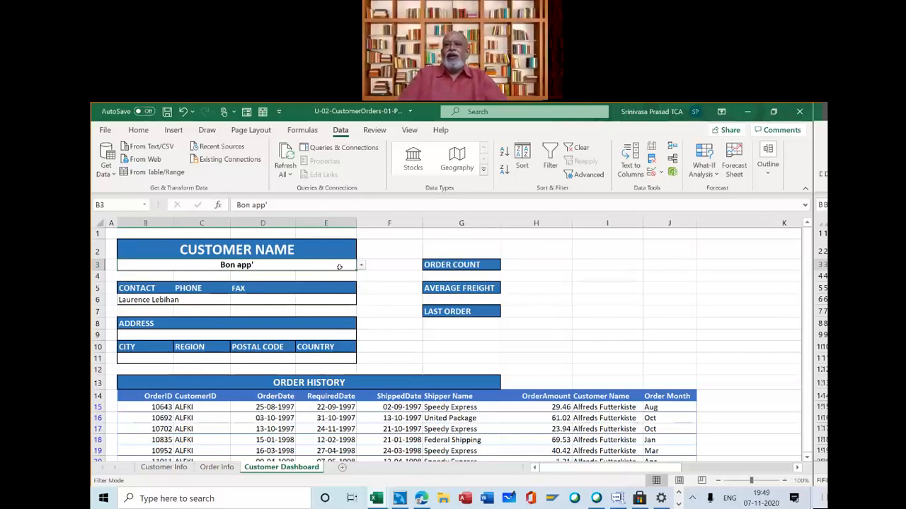
click(586, 179)
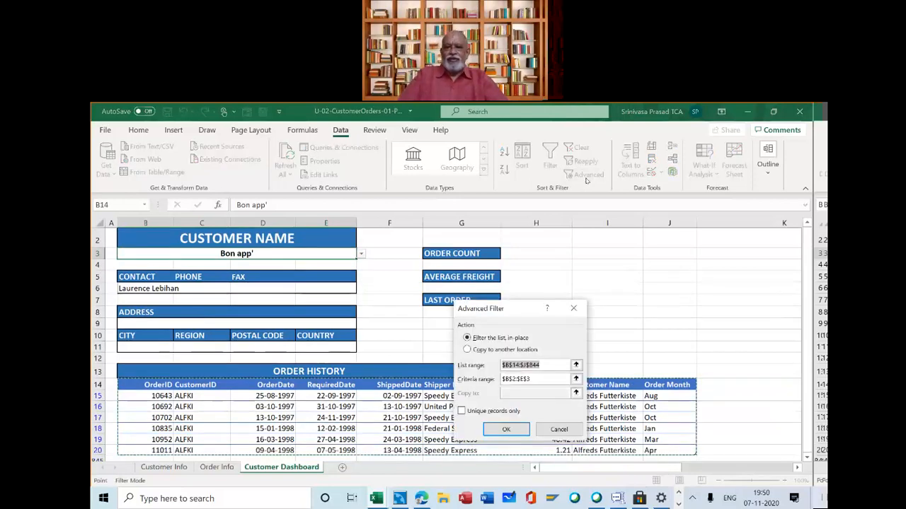
click(508, 430)
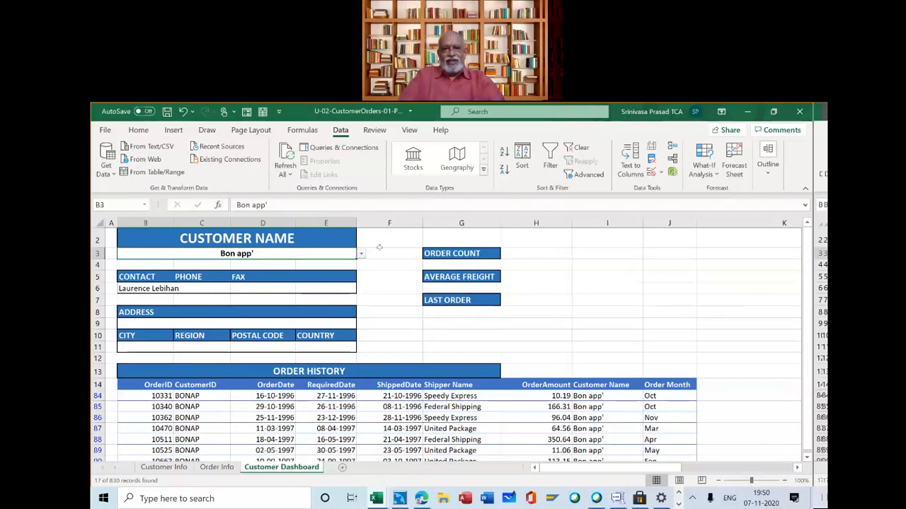
- Change the customer in cell B3 to Chop-suey Chinese and after that to Eastern Connection
click(361, 254)
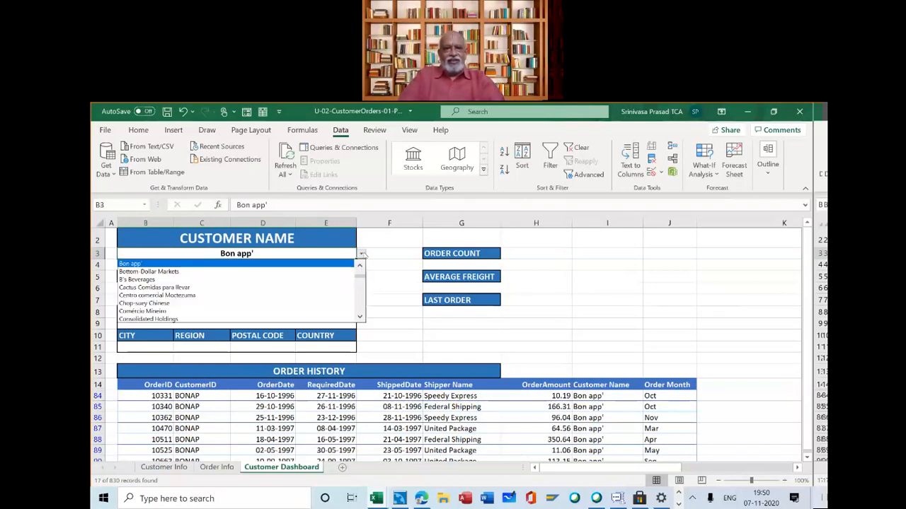
click(304, 303)
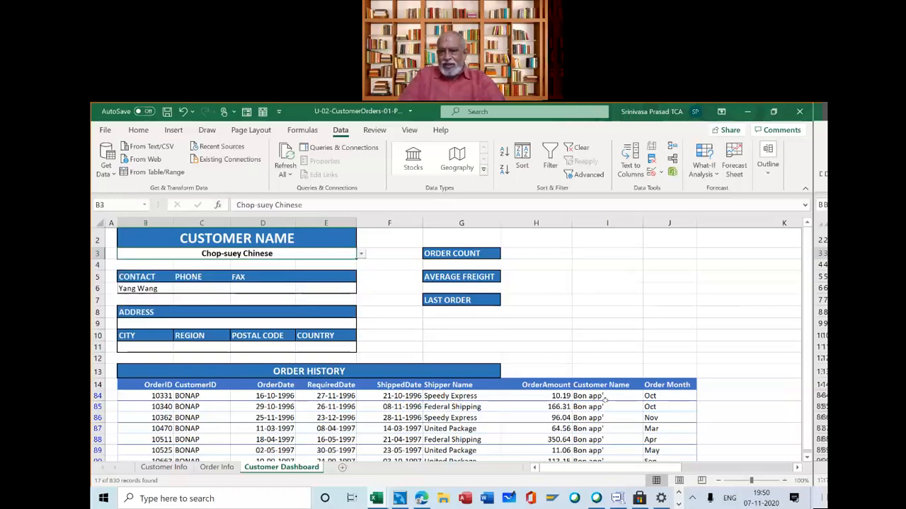
click(361, 253)
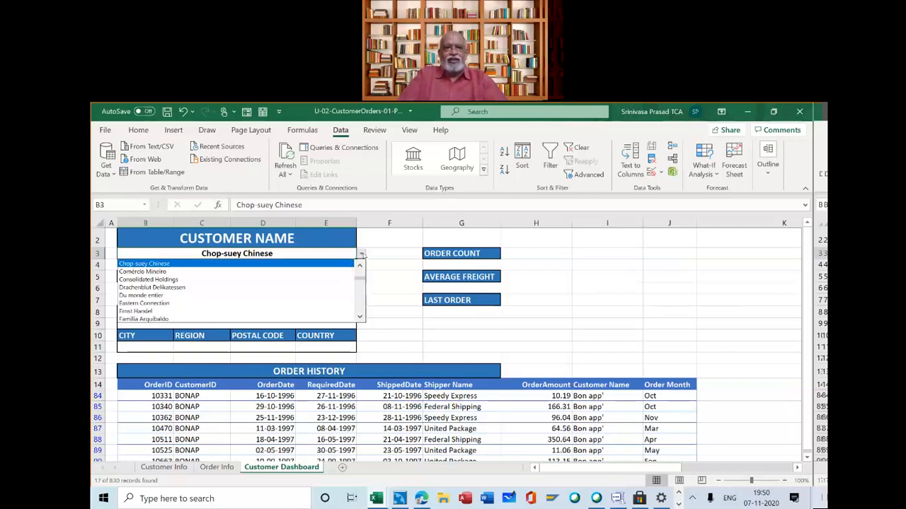
click(311, 304)
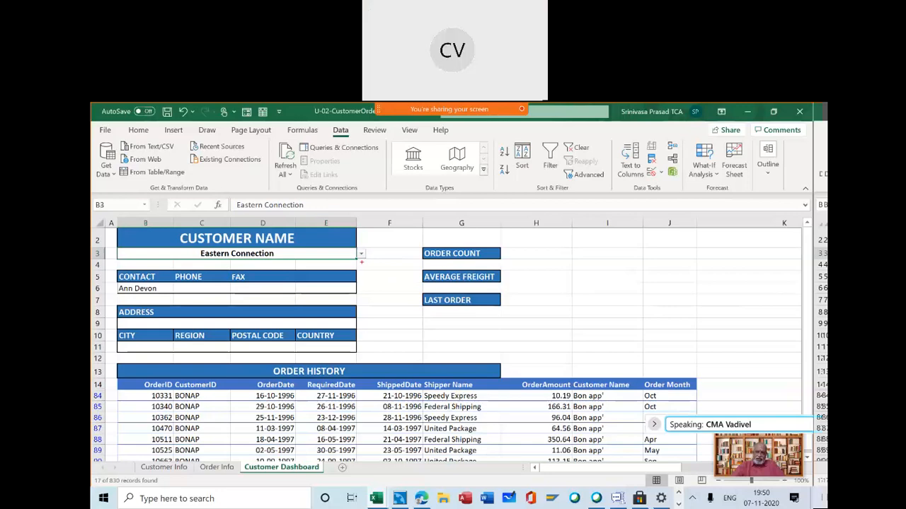
- Mark cell B3 and the Order History's Customer Name heading with red boxes and a connecting line, and clear the annotations
drag(362, 263, 644, 395)
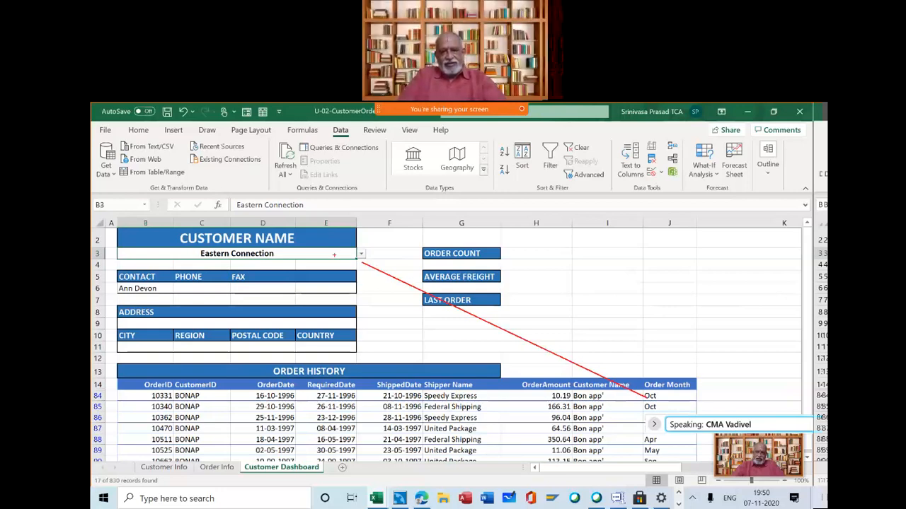
drag(334, 255, 170, 247)
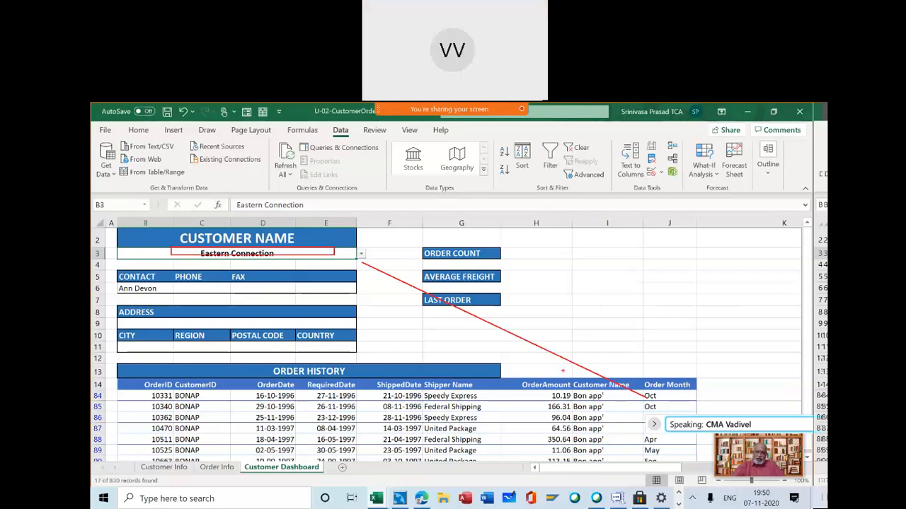
drag(563, 372, 654, 400)
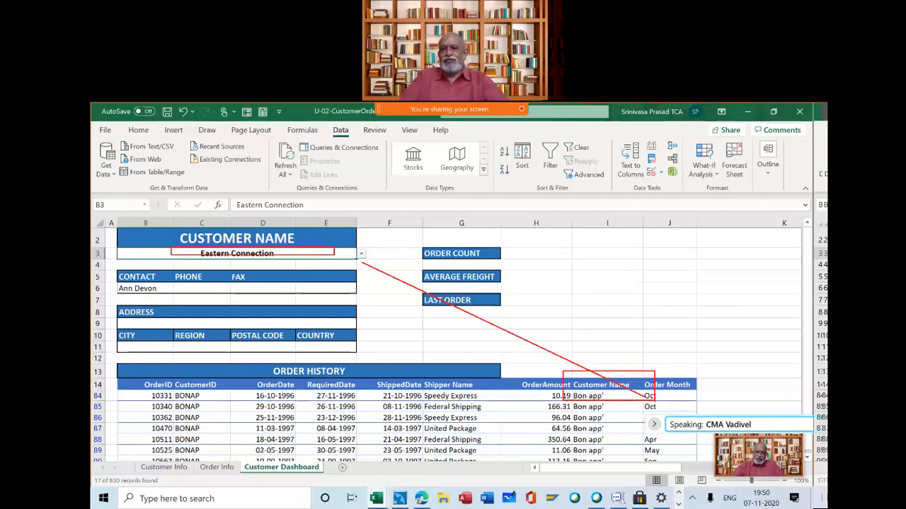
key(Escape)
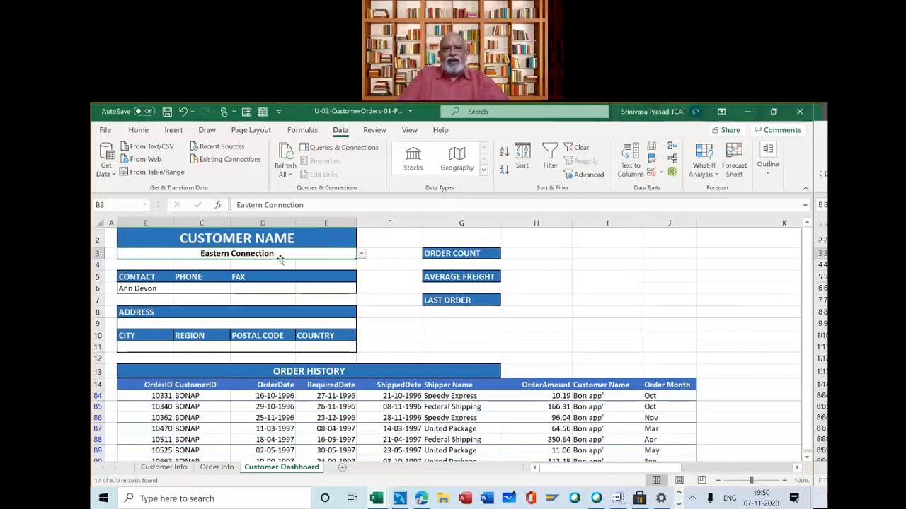
- Filter the Order History list $B$14:$J$844 in place for Eastern Connection with Advanced Filter, using criteria range $B$2:$E$3
click(588, 175)
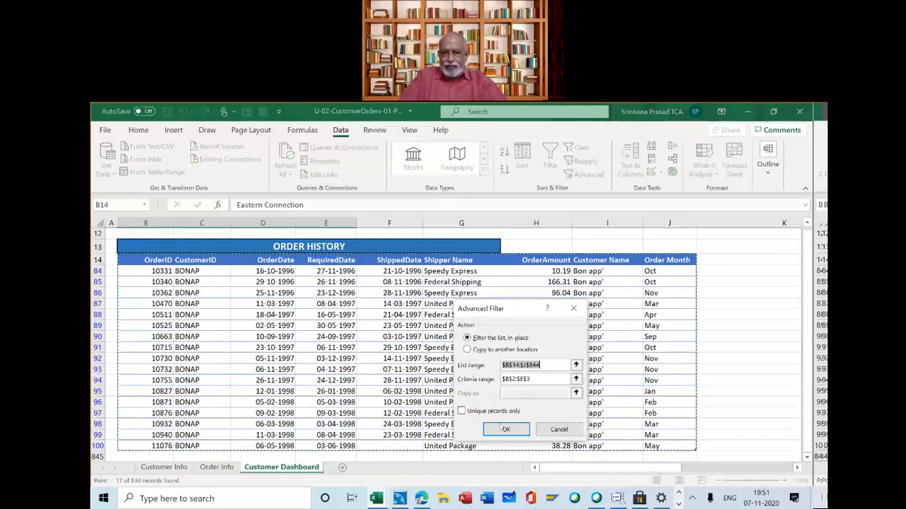
click(502, 428)
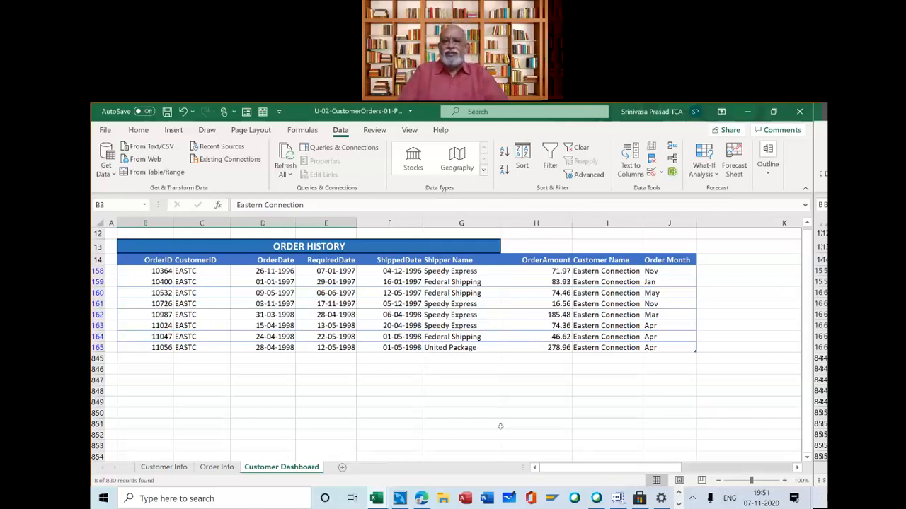
scroll(516, 385, up, 4)
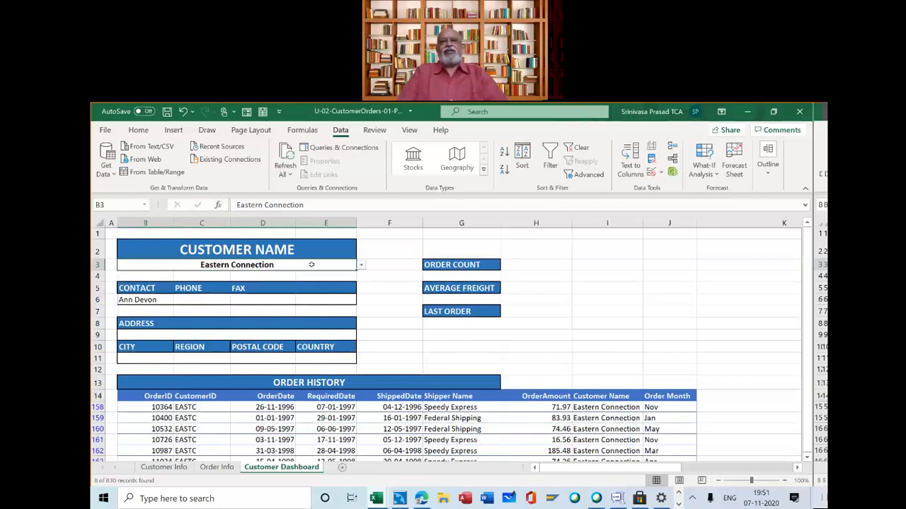
- Choose Ernst Handel as the customer in B3, reapply the in-place Advanced Filter to the Order History, and dismiss the Webex meeting notice
click(361, 266)
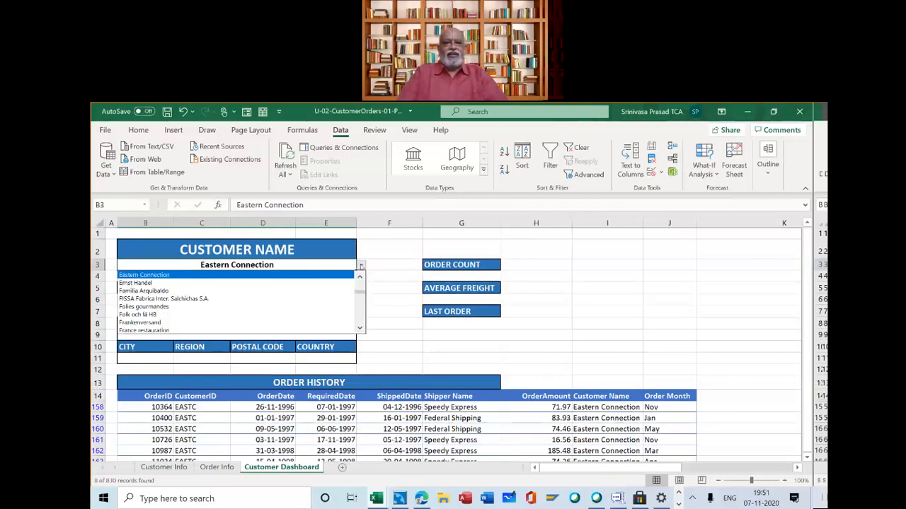
click(316, 282)
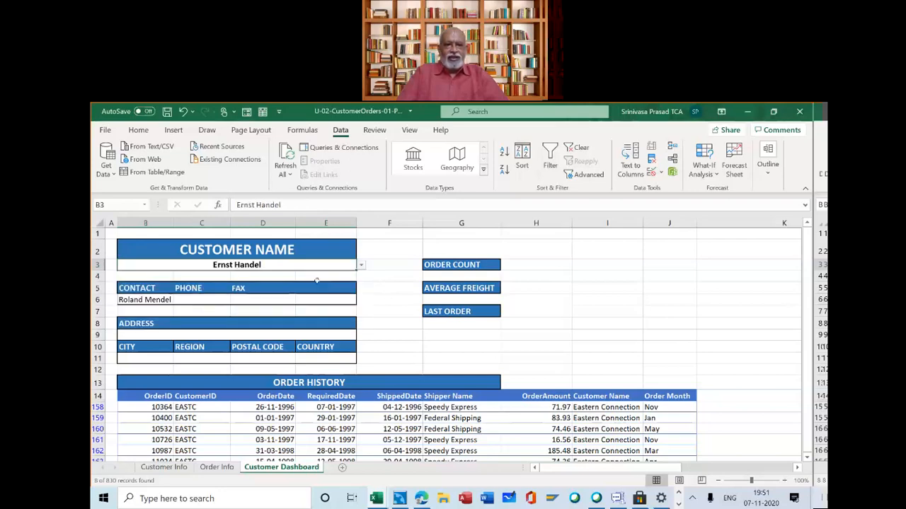
click(587, 174)
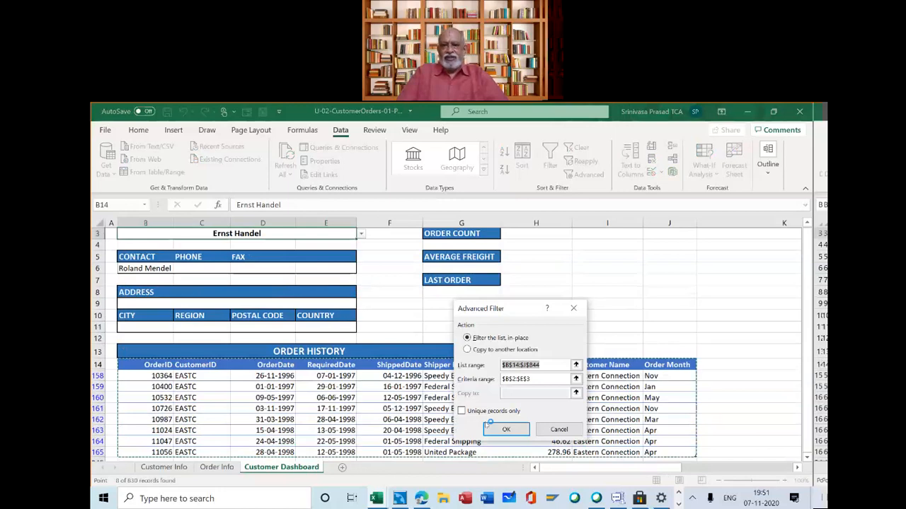
click(503, 430)
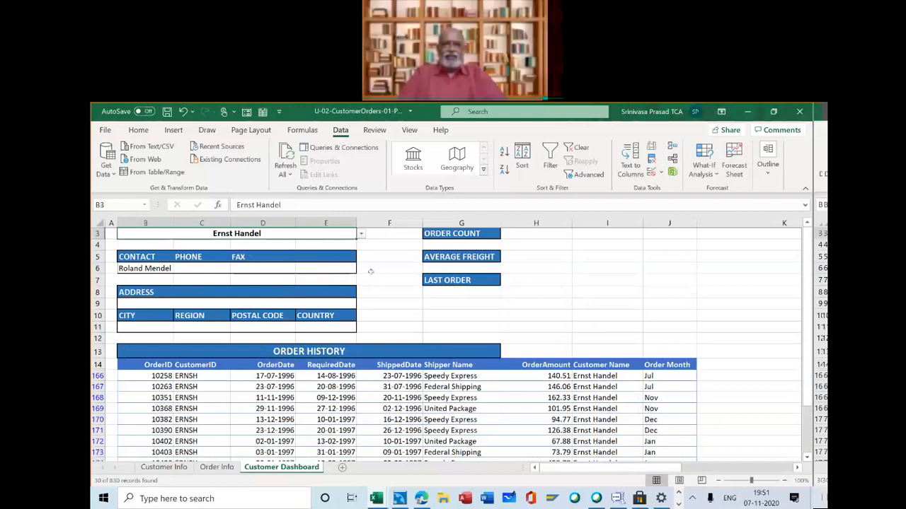
scroll(330, 262, up, 1)
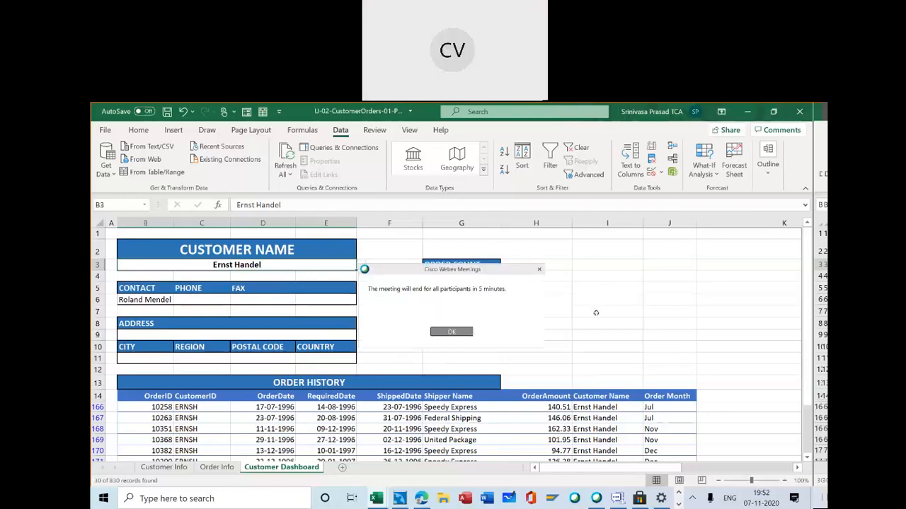
click(460, 331)
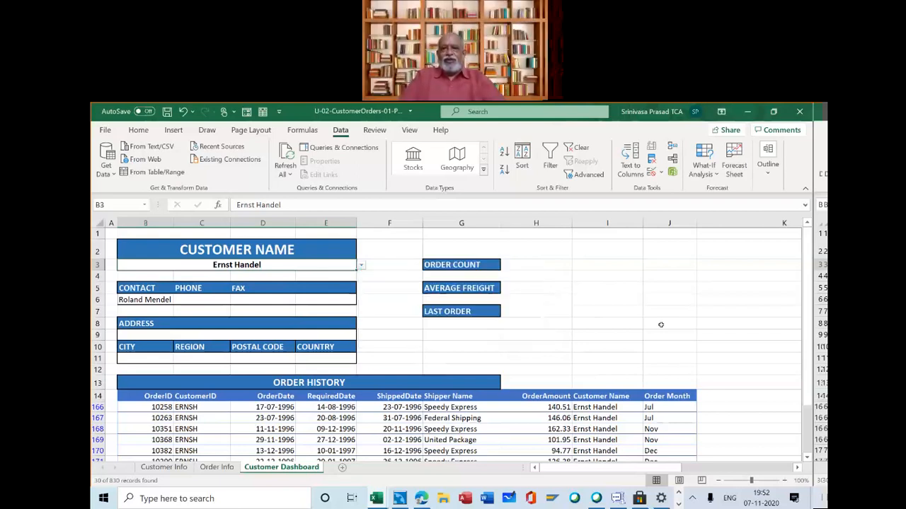
- Choose Folies gourmandes as the customer in B3 and filter the Order History in place with Advanced Filter, using criteria range $B$2:$E$3
click(361, 265)
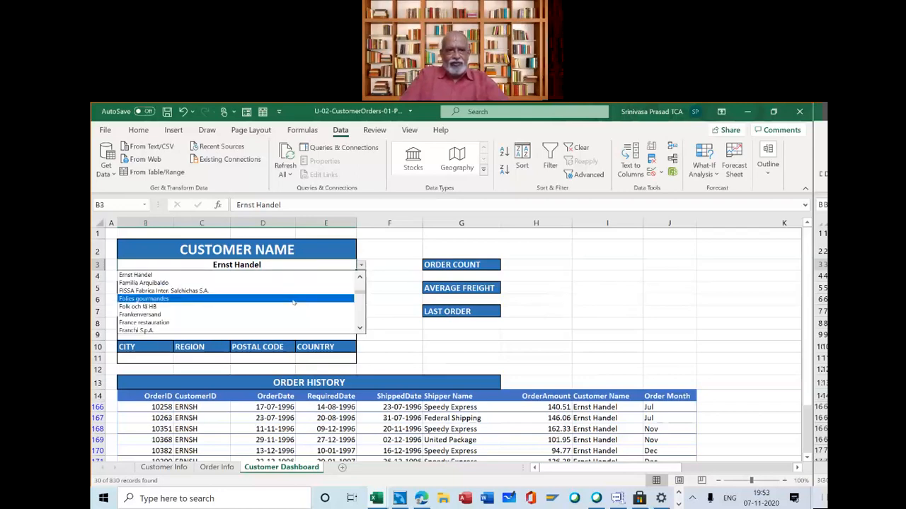
click(293, 299)
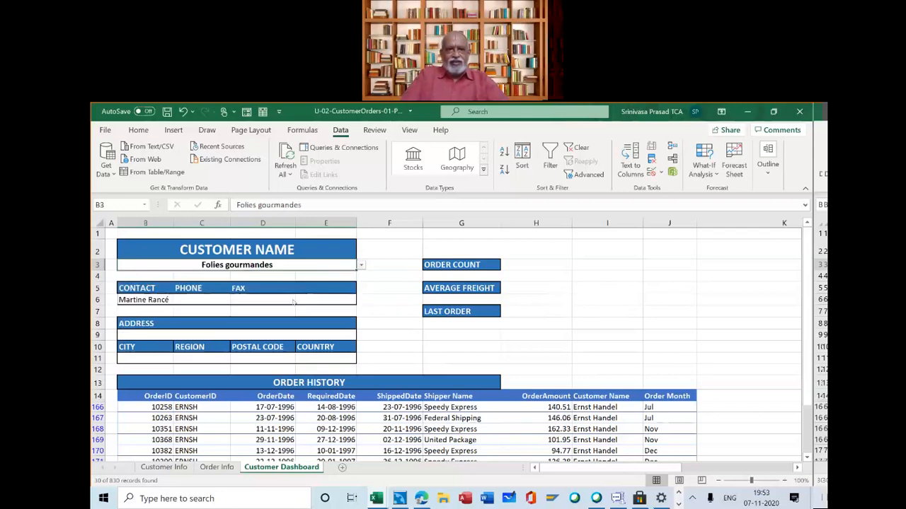
click(577, 179)
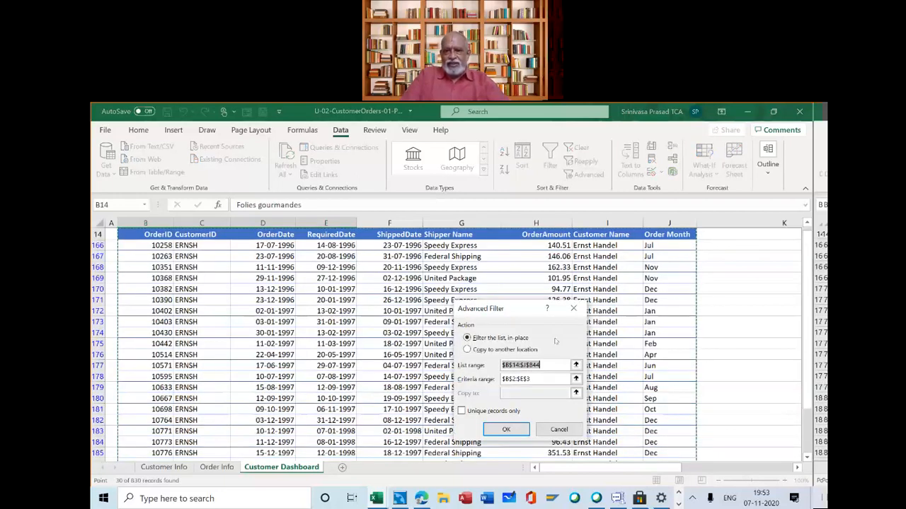
click(506, 429)
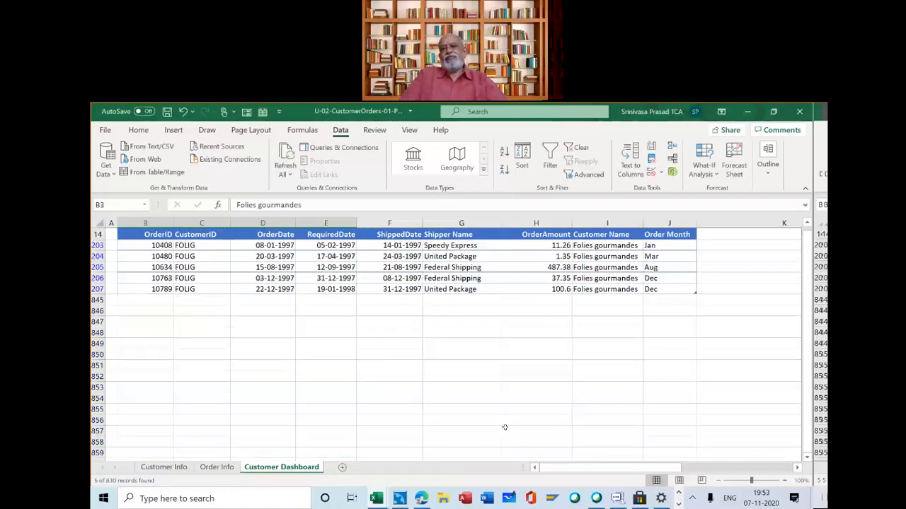
scroll(358, 314, up, 5)
scroll(358, 314, down, 1)
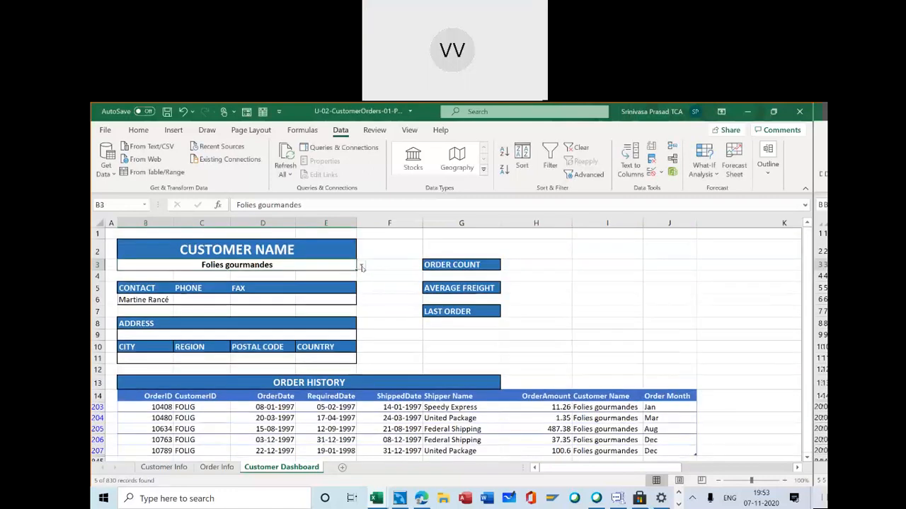
- Choose Franchi S.p.A. as the customer in B3 and filter the Order History in place with Advanced Filter, using criteria range $B$2:$E$3
click(361, 266)
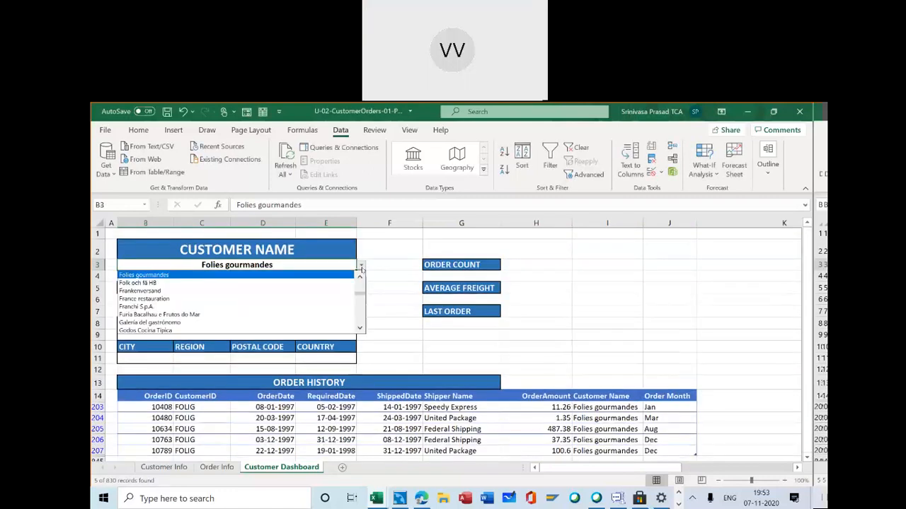
click(288, 308)
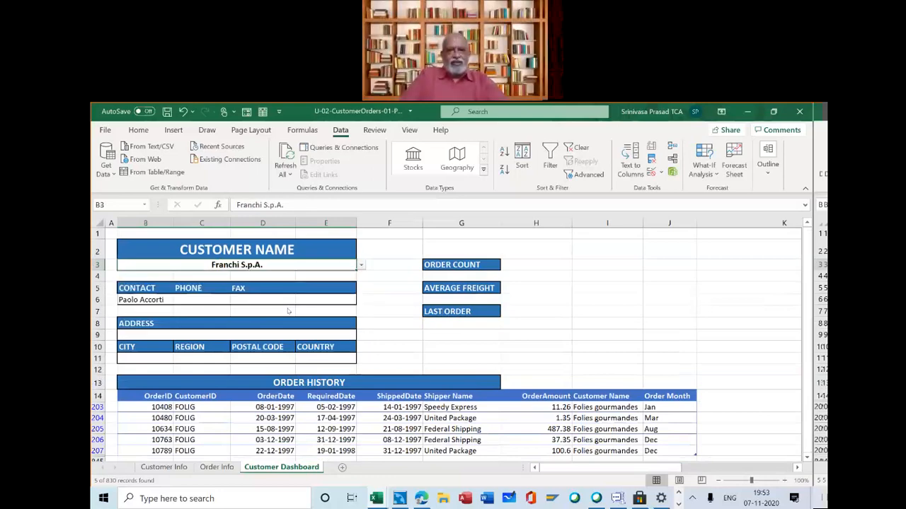
click(588, 175)
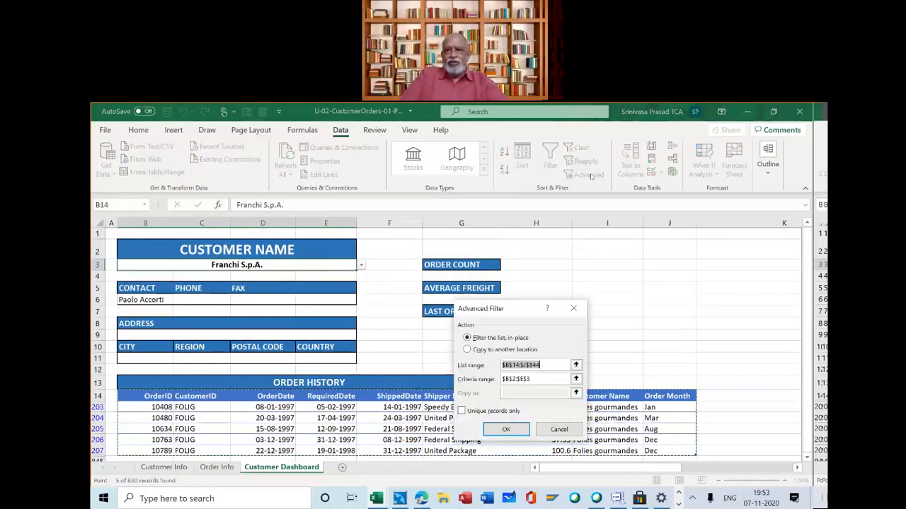
click(501, 427)
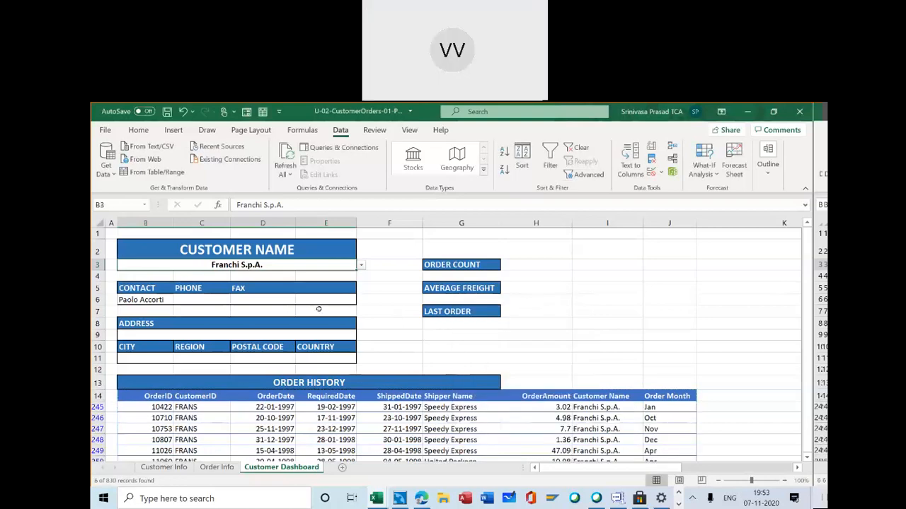
- Choose Gourmet Lanchonetes as the customer in B3 and filter the Order History in place with Advanced Filter, using criteria range $B$2:$E$3
click(360, 265)
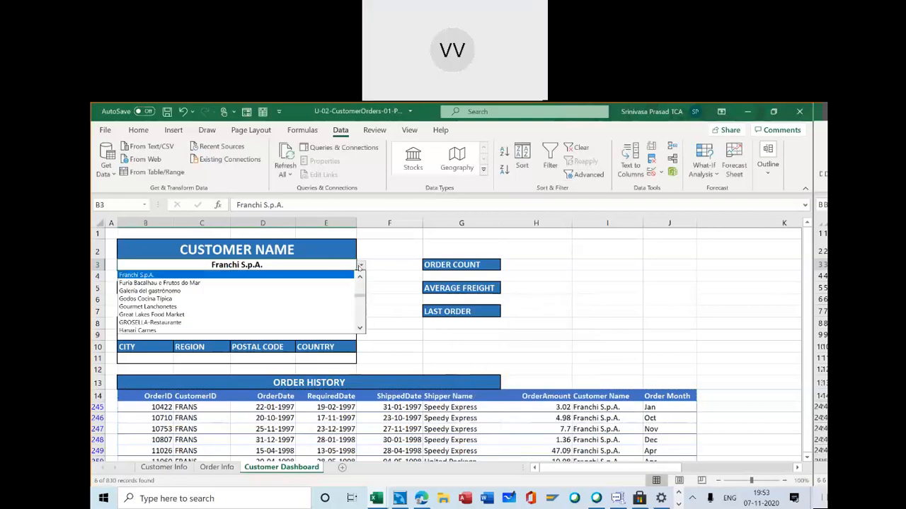
click(309, 307)
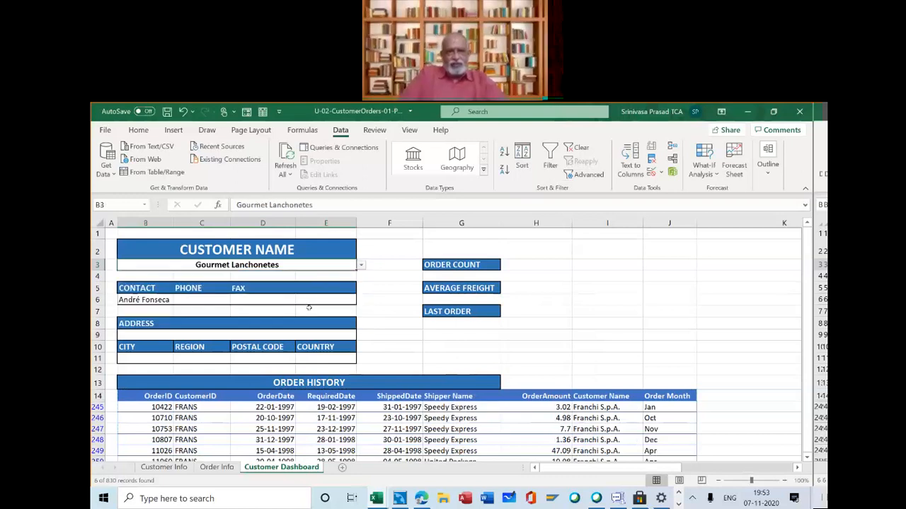
click(585, 175)
click(506, 429)
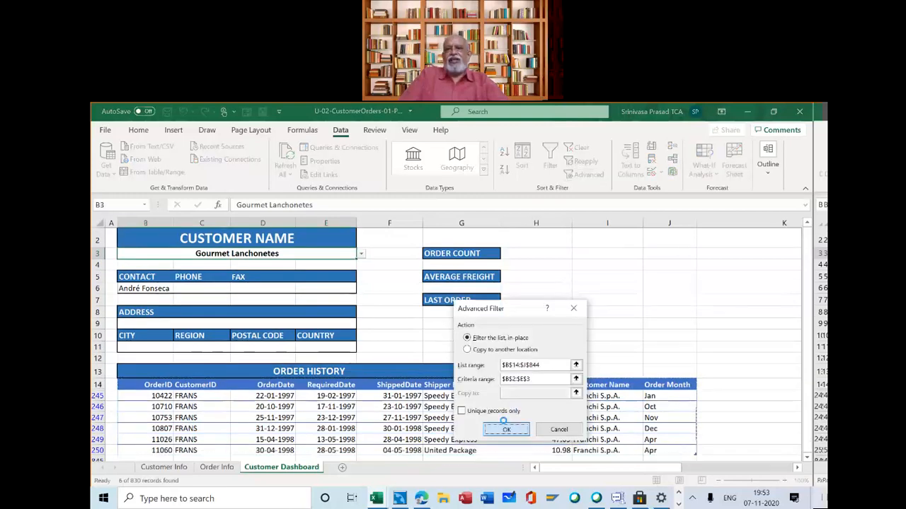
click(616, 303)
scroll(616, 305, up, 1)
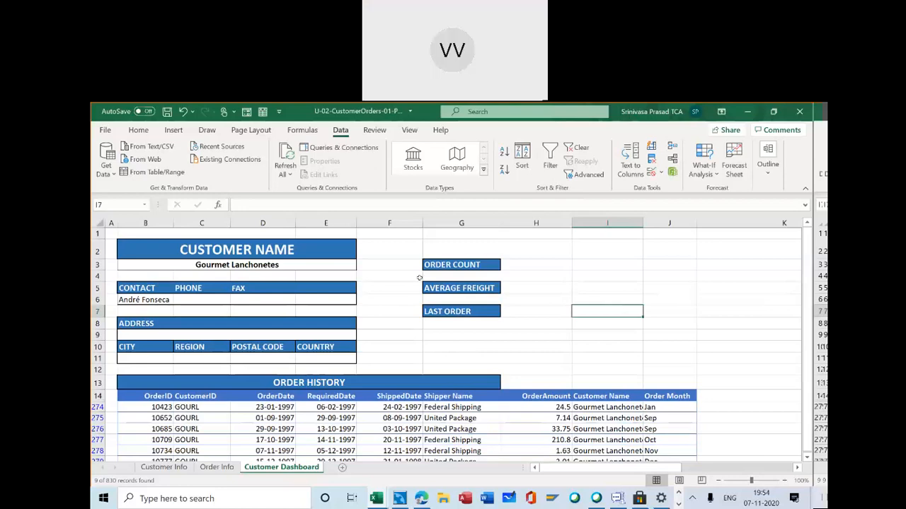
- Choose Hungry Owl All-Night Grocers as the customer in B3 and filter the Order History in place with Advanced Filter, using criteria range $B$2:$E$3
click(343, 264)
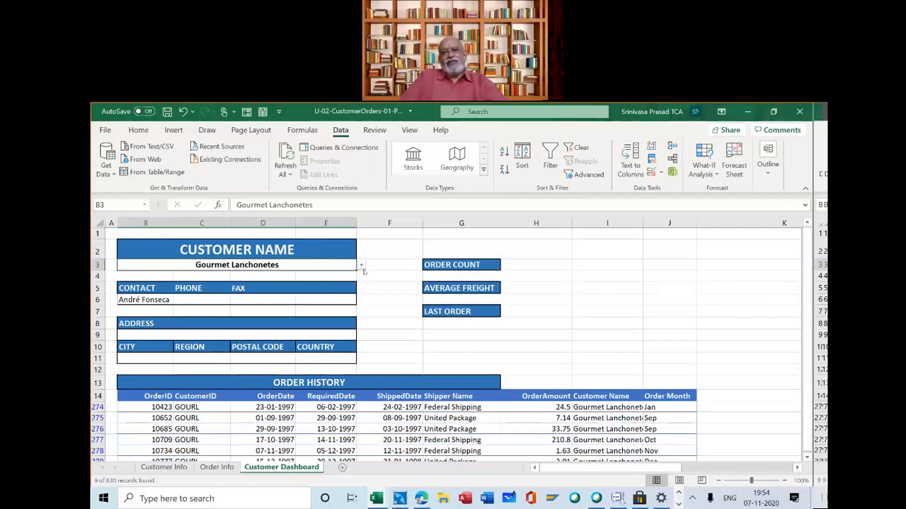
click(362, 266)
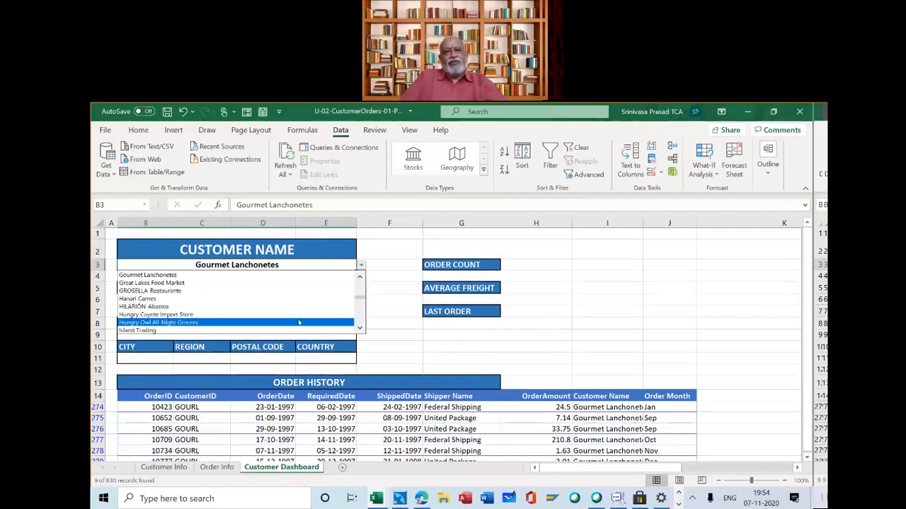
click(298, 323)
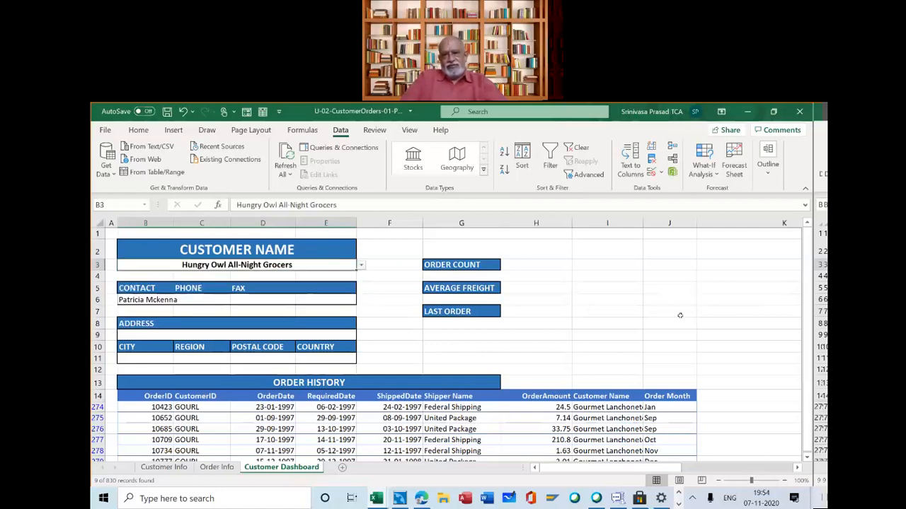
click(593, 174)
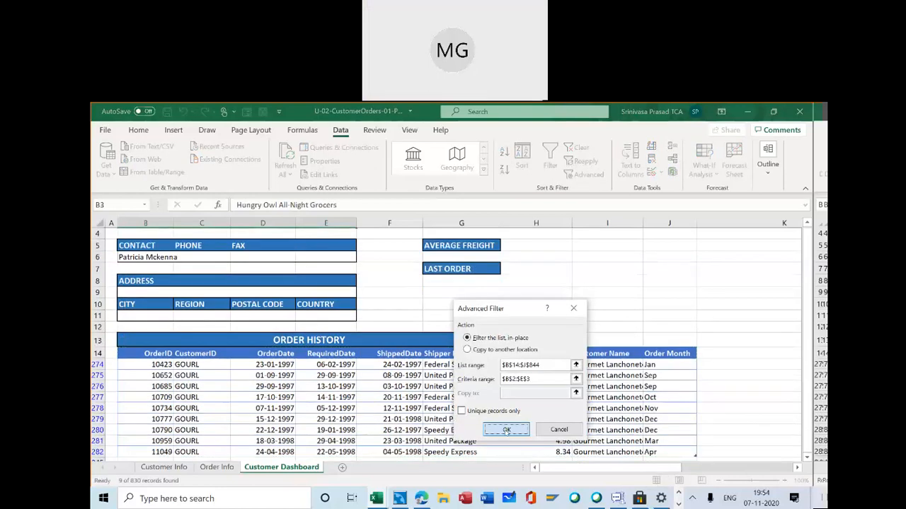
click(506, 429)
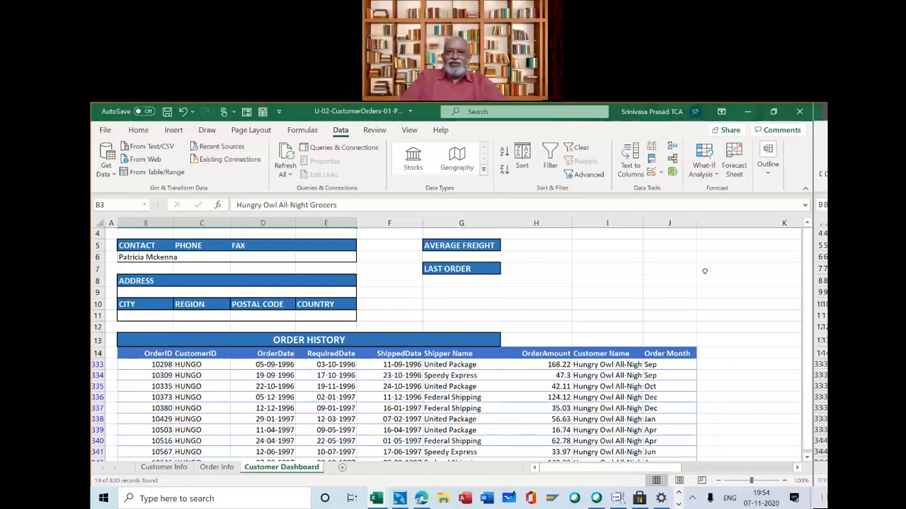
- Choose La corne d'abondance as the customer in B3 and filter the Order History in place with Advanced Filter, using criteria range $B$2:$E$3
scroll(705, 271, up, 1)
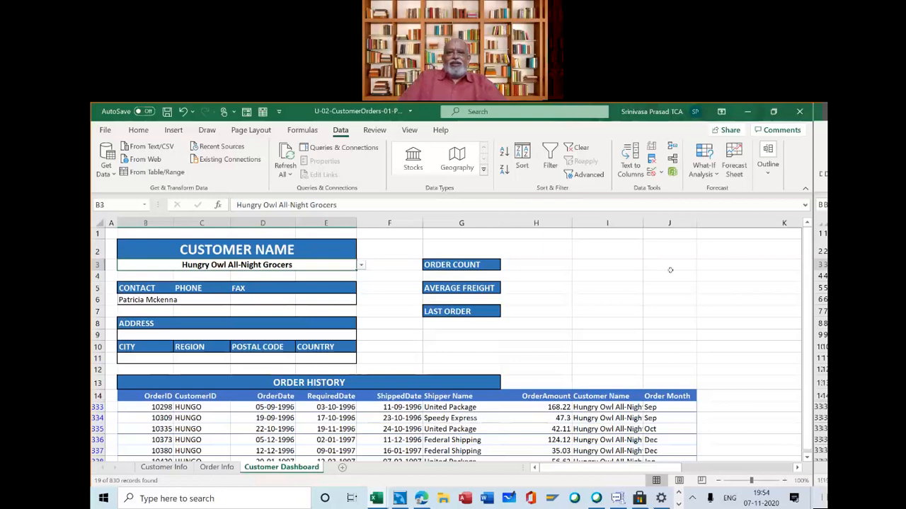
click(361, 266)
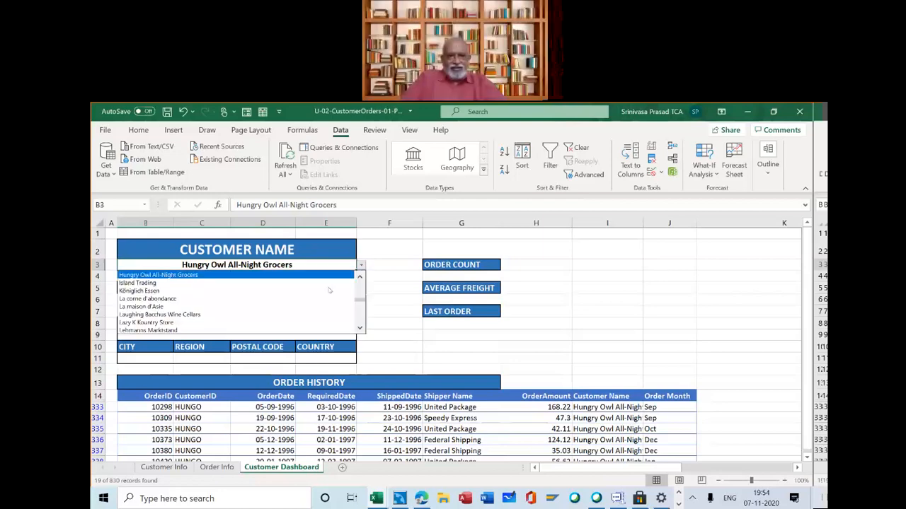
click(312, 298)
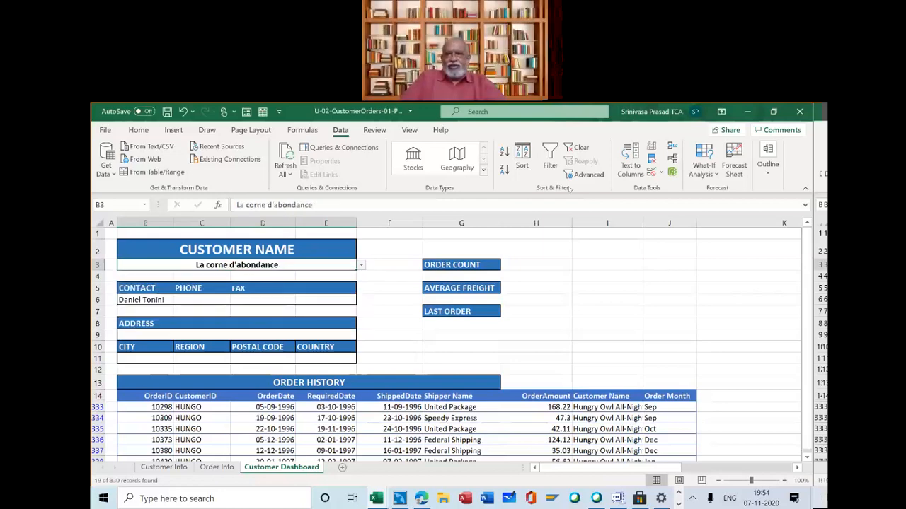
click(583, 176)
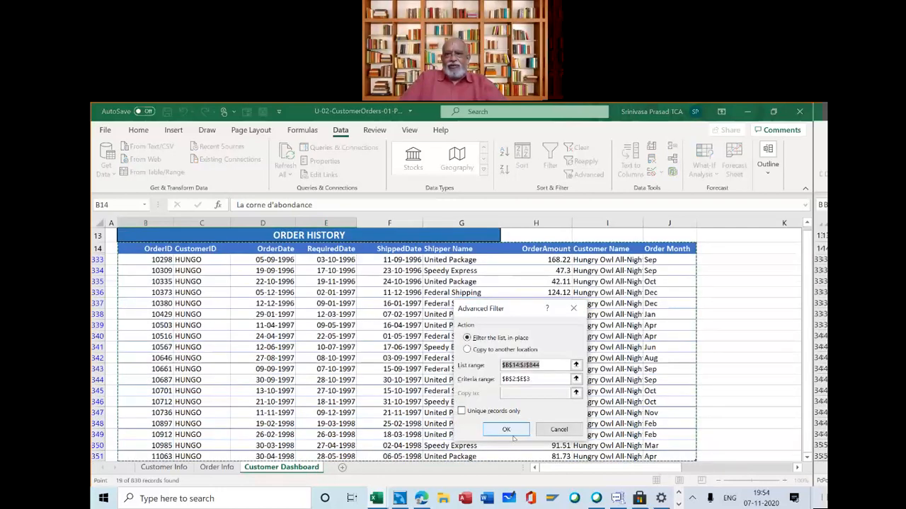
click(507, 430)
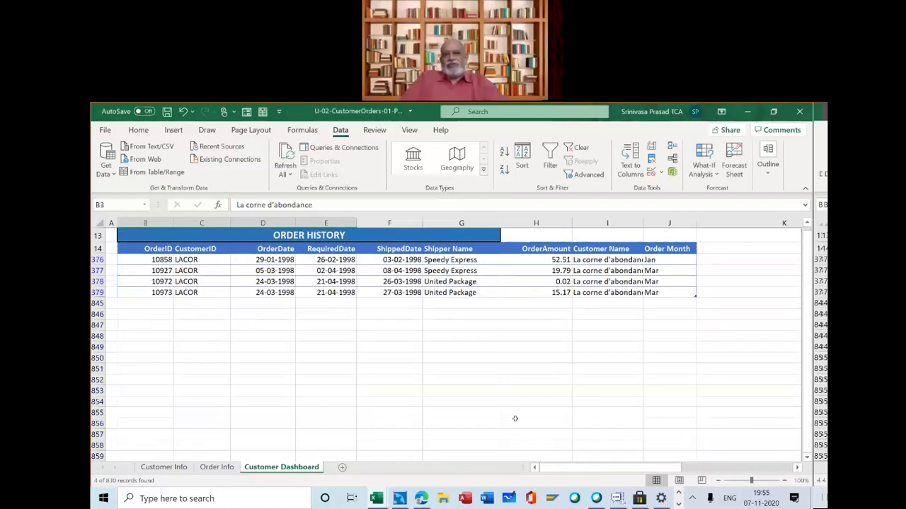
key(ctrl+Home)
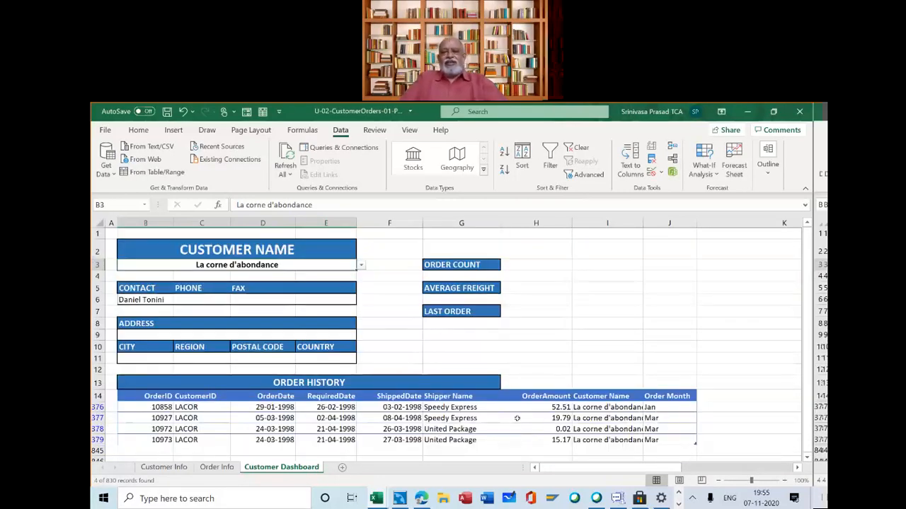